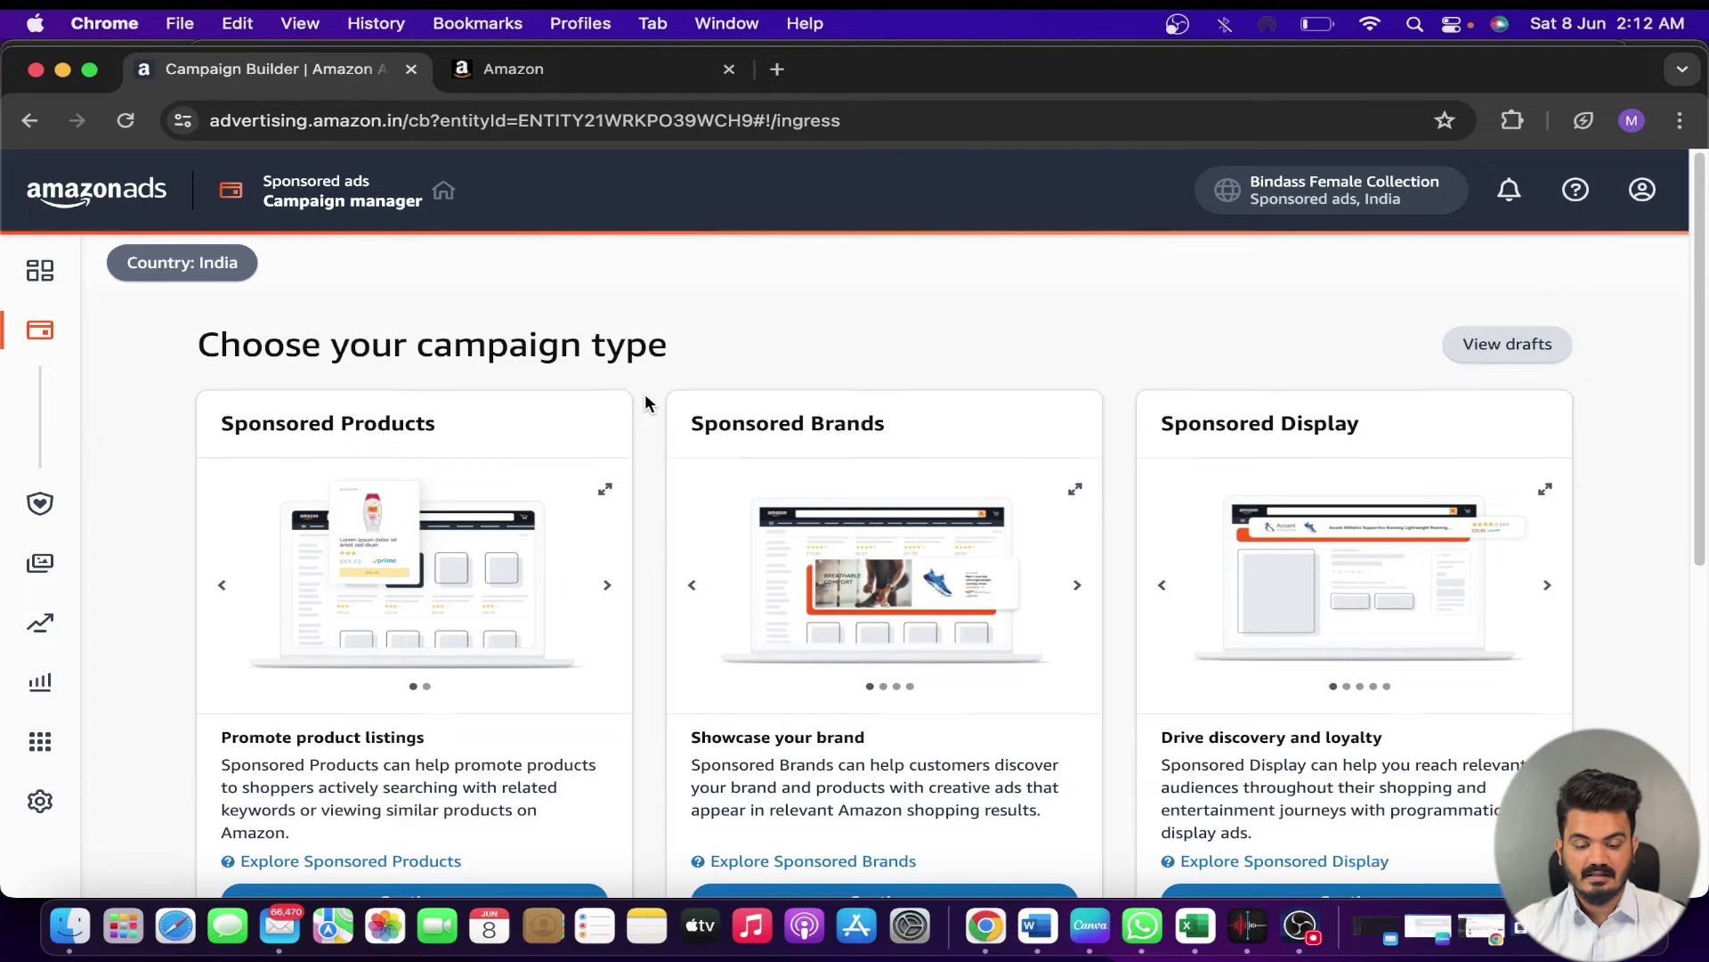
Step: Start a new Sponsored Brands campaign from the campaign types
scroll(646, 397, down, 1)
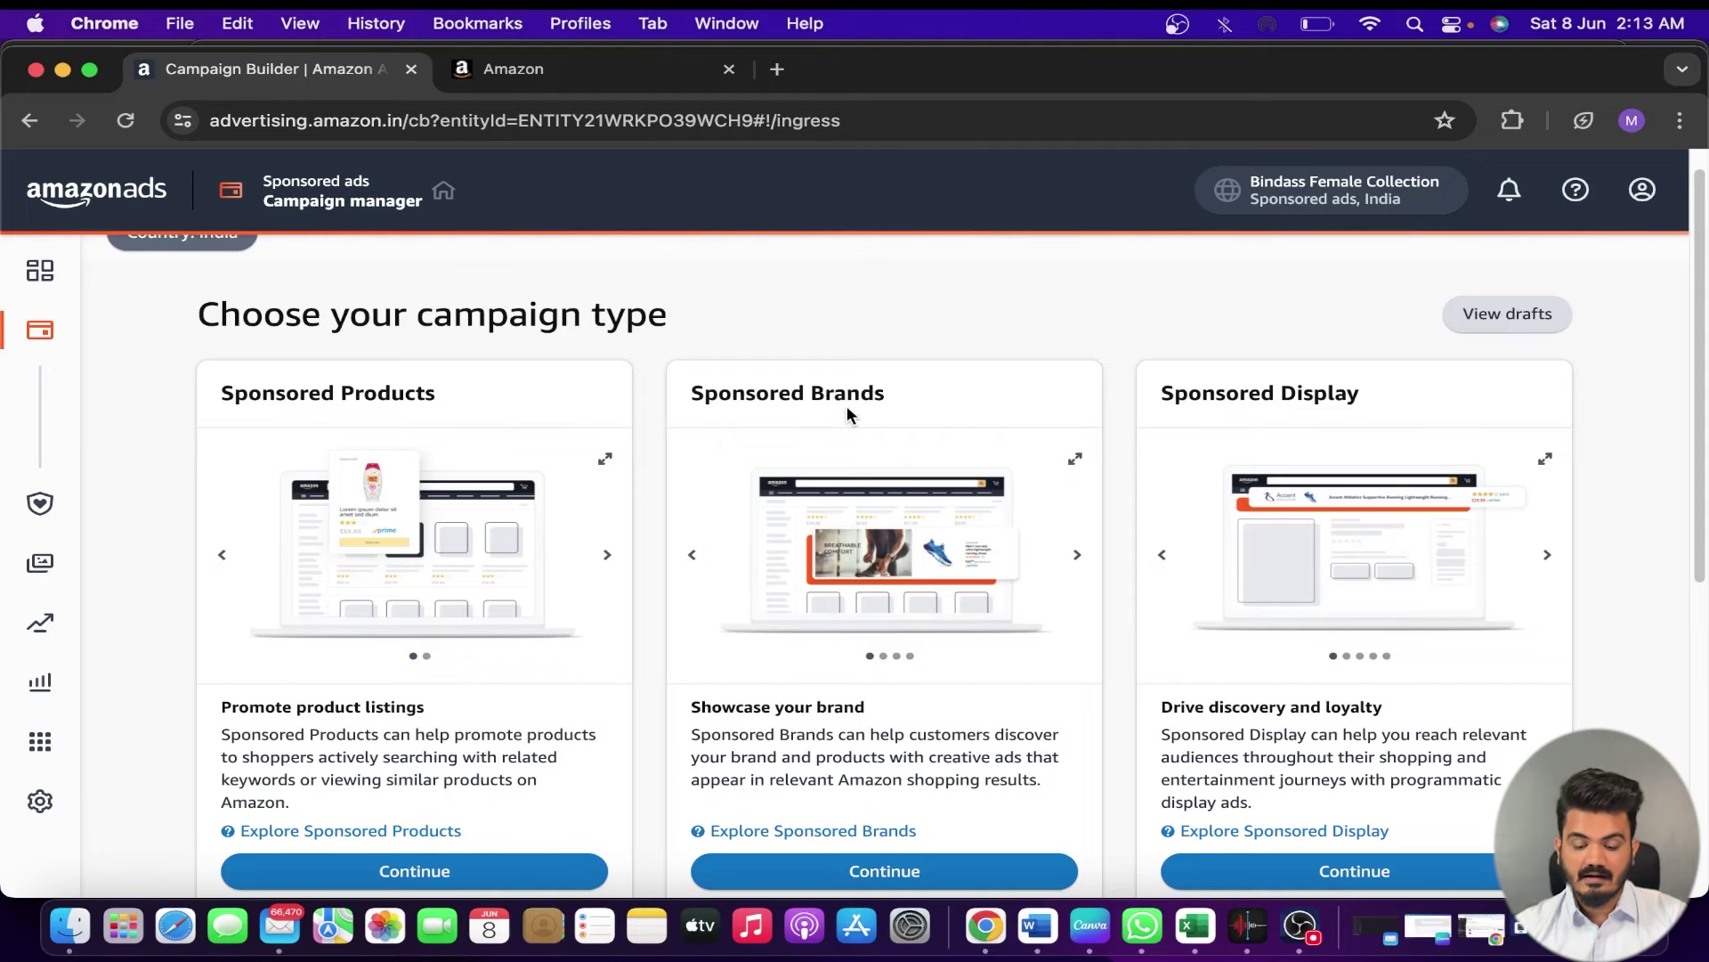
scroll(847, 409, down, 2)
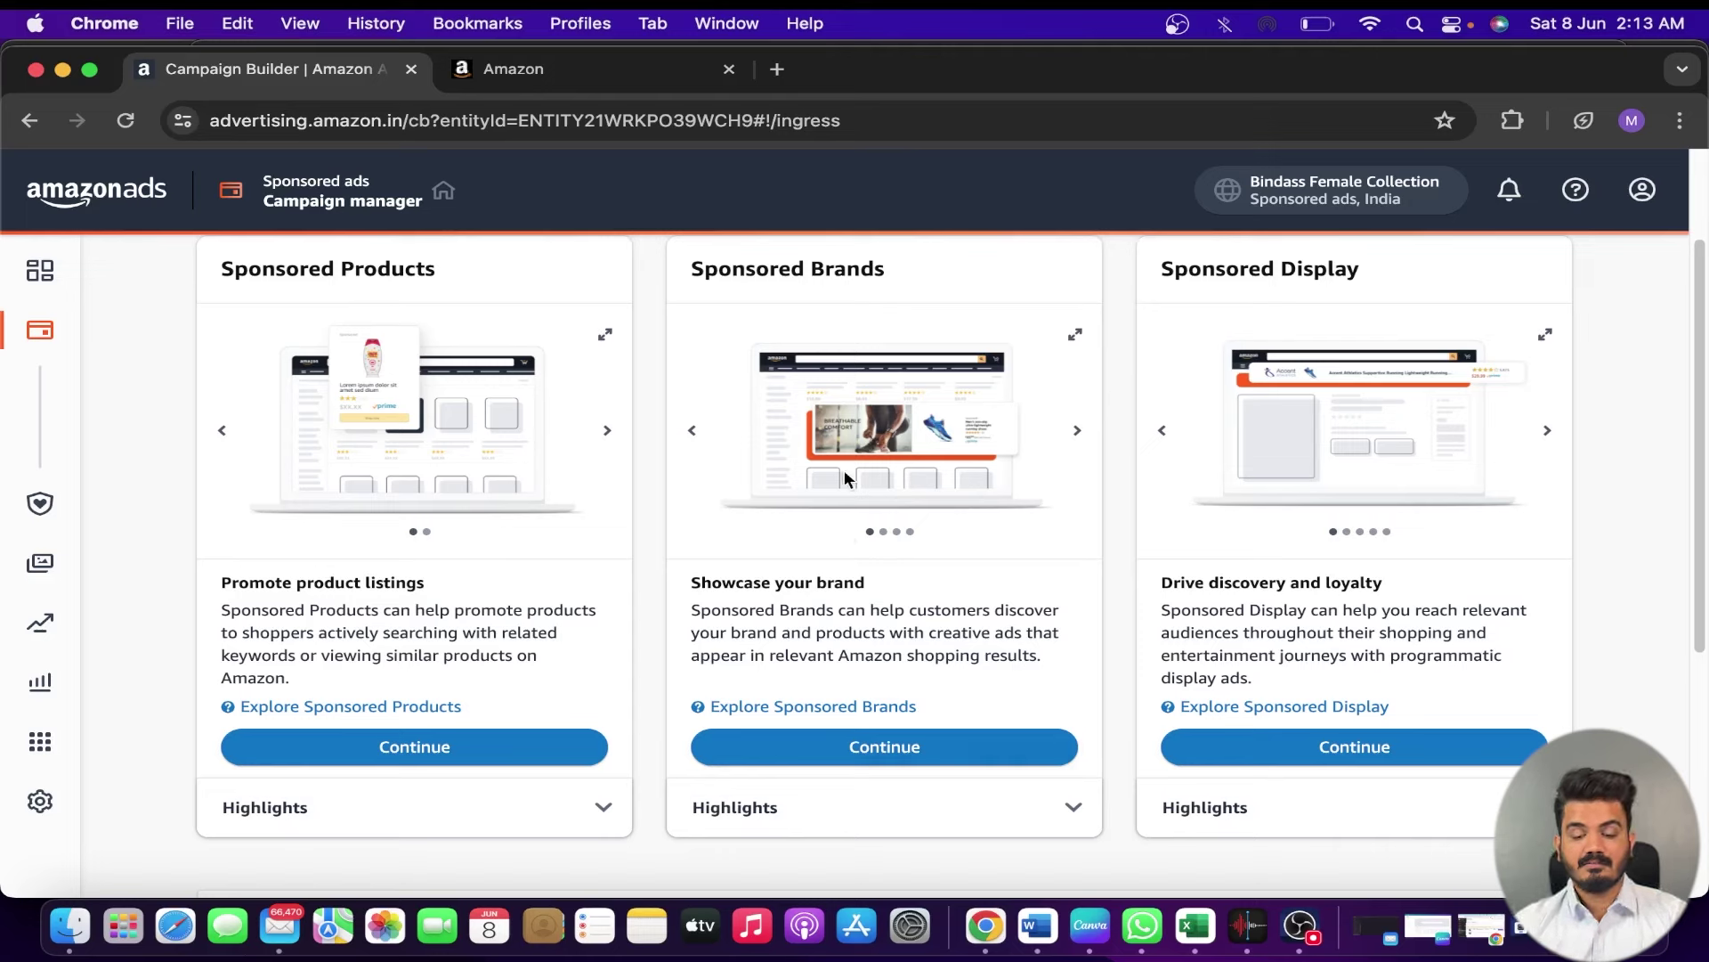
click(858, 755)
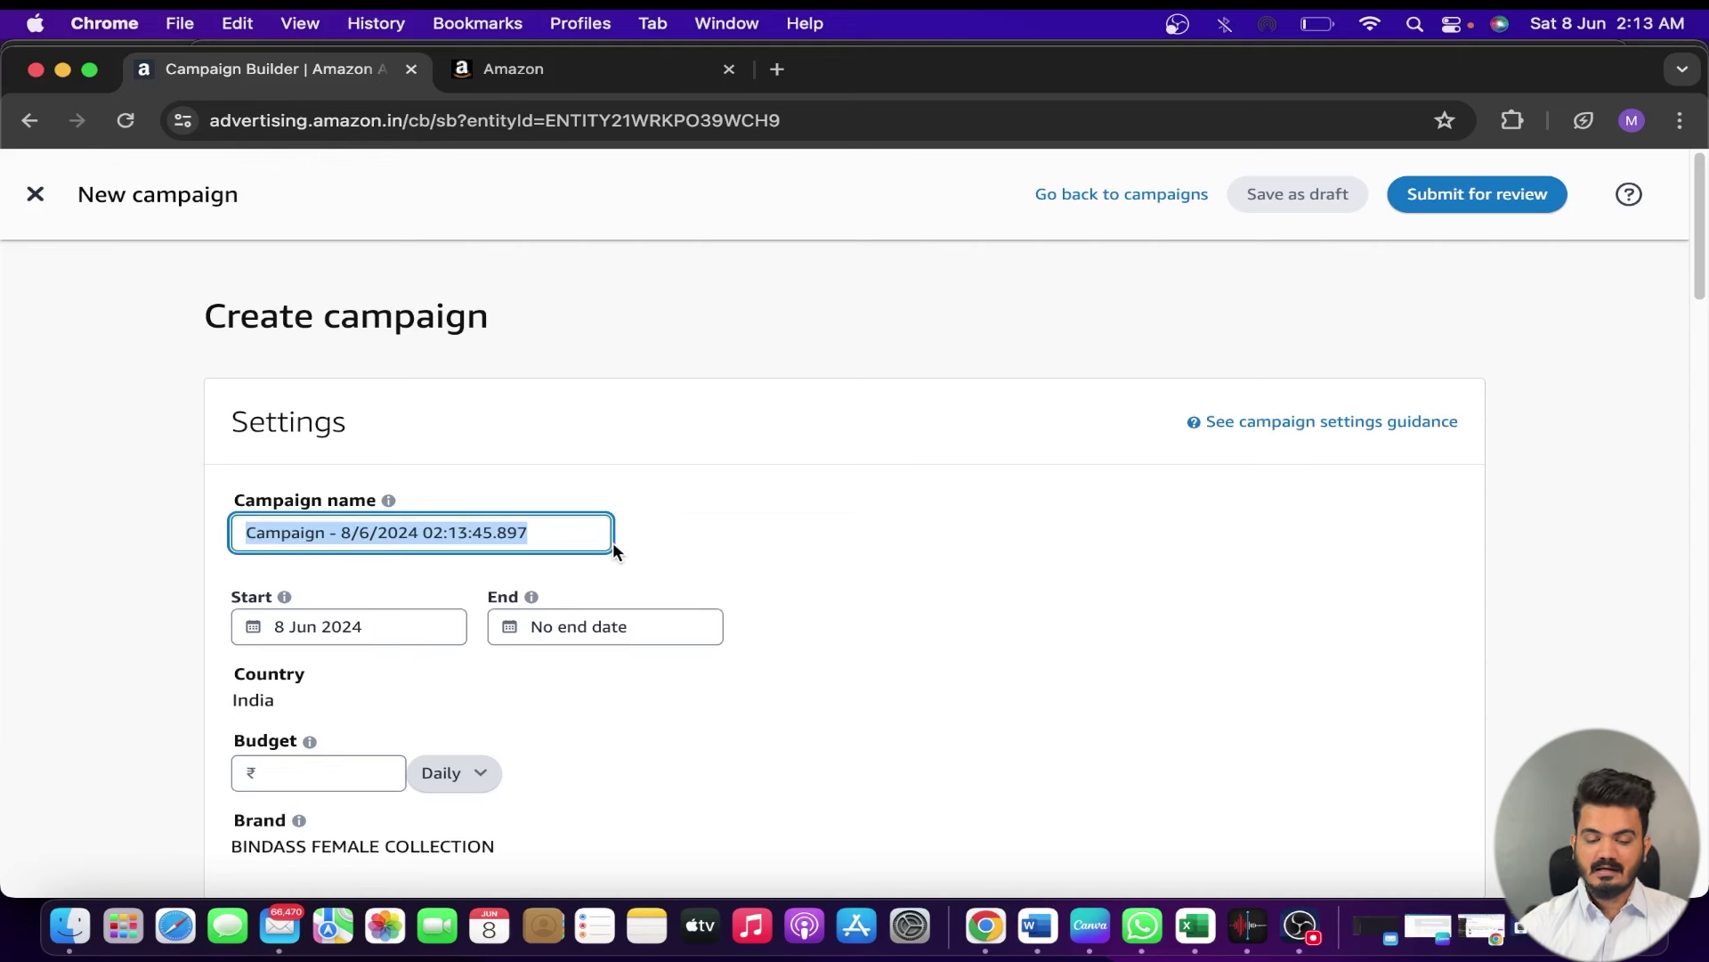
Step: Replace the default campaign name with ADS VIDEO
key(BackSpace)
text(ADS )
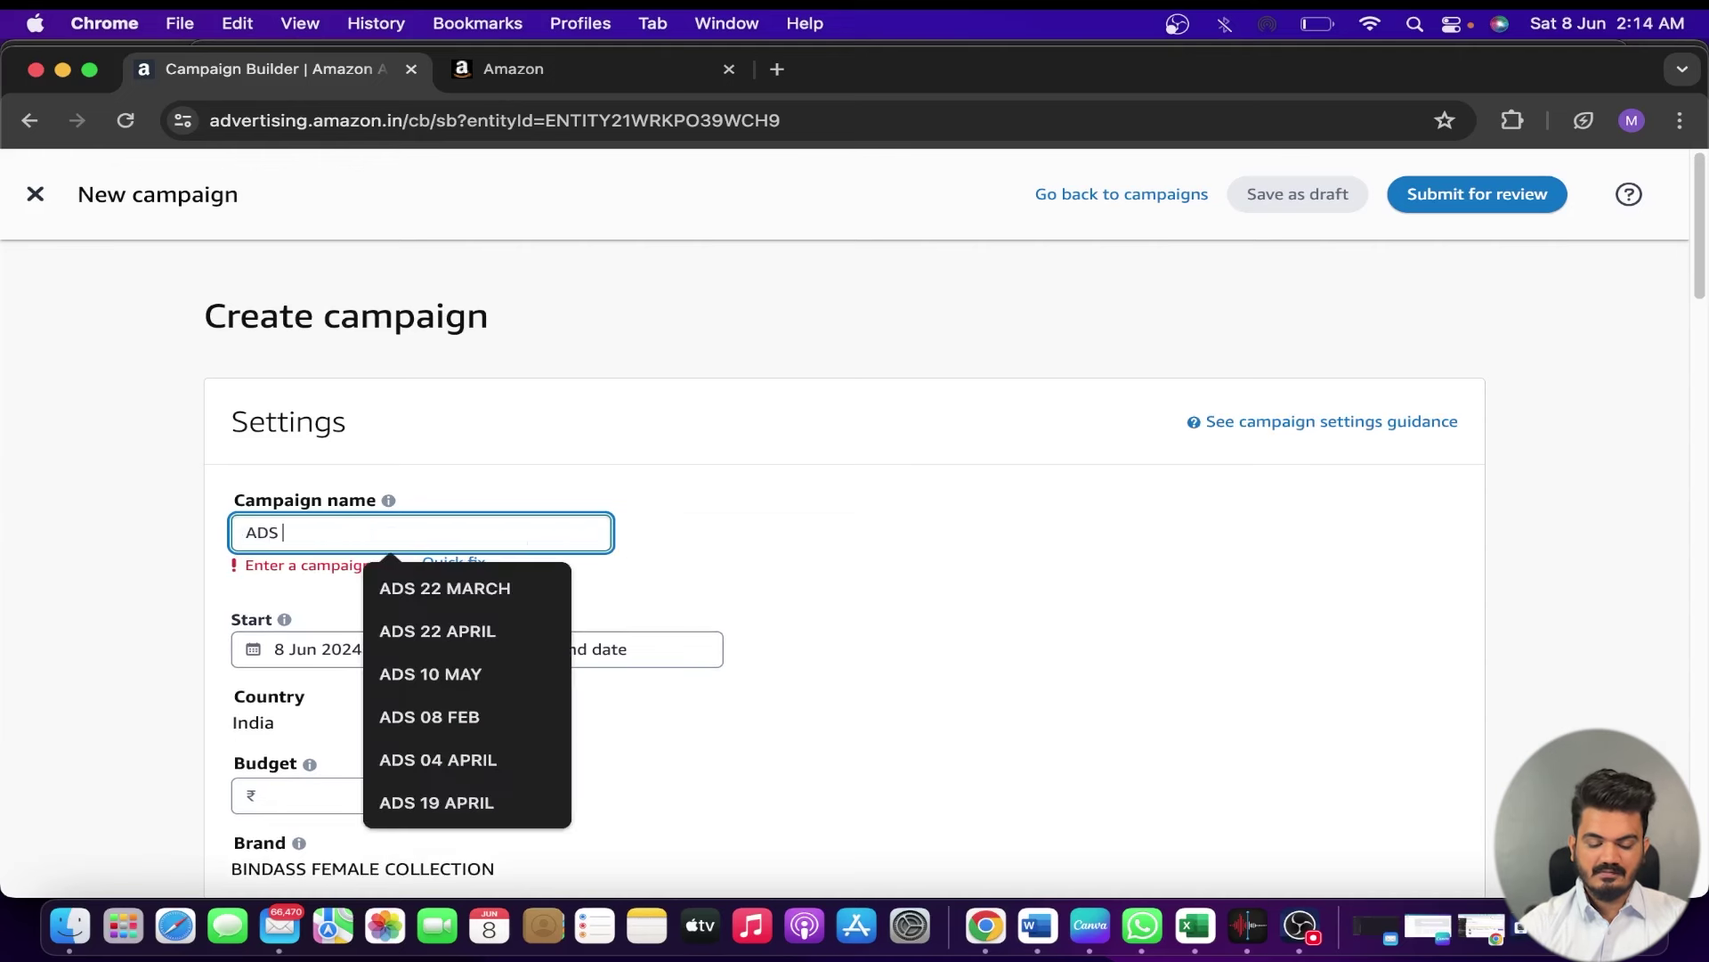
text(VIDEO)
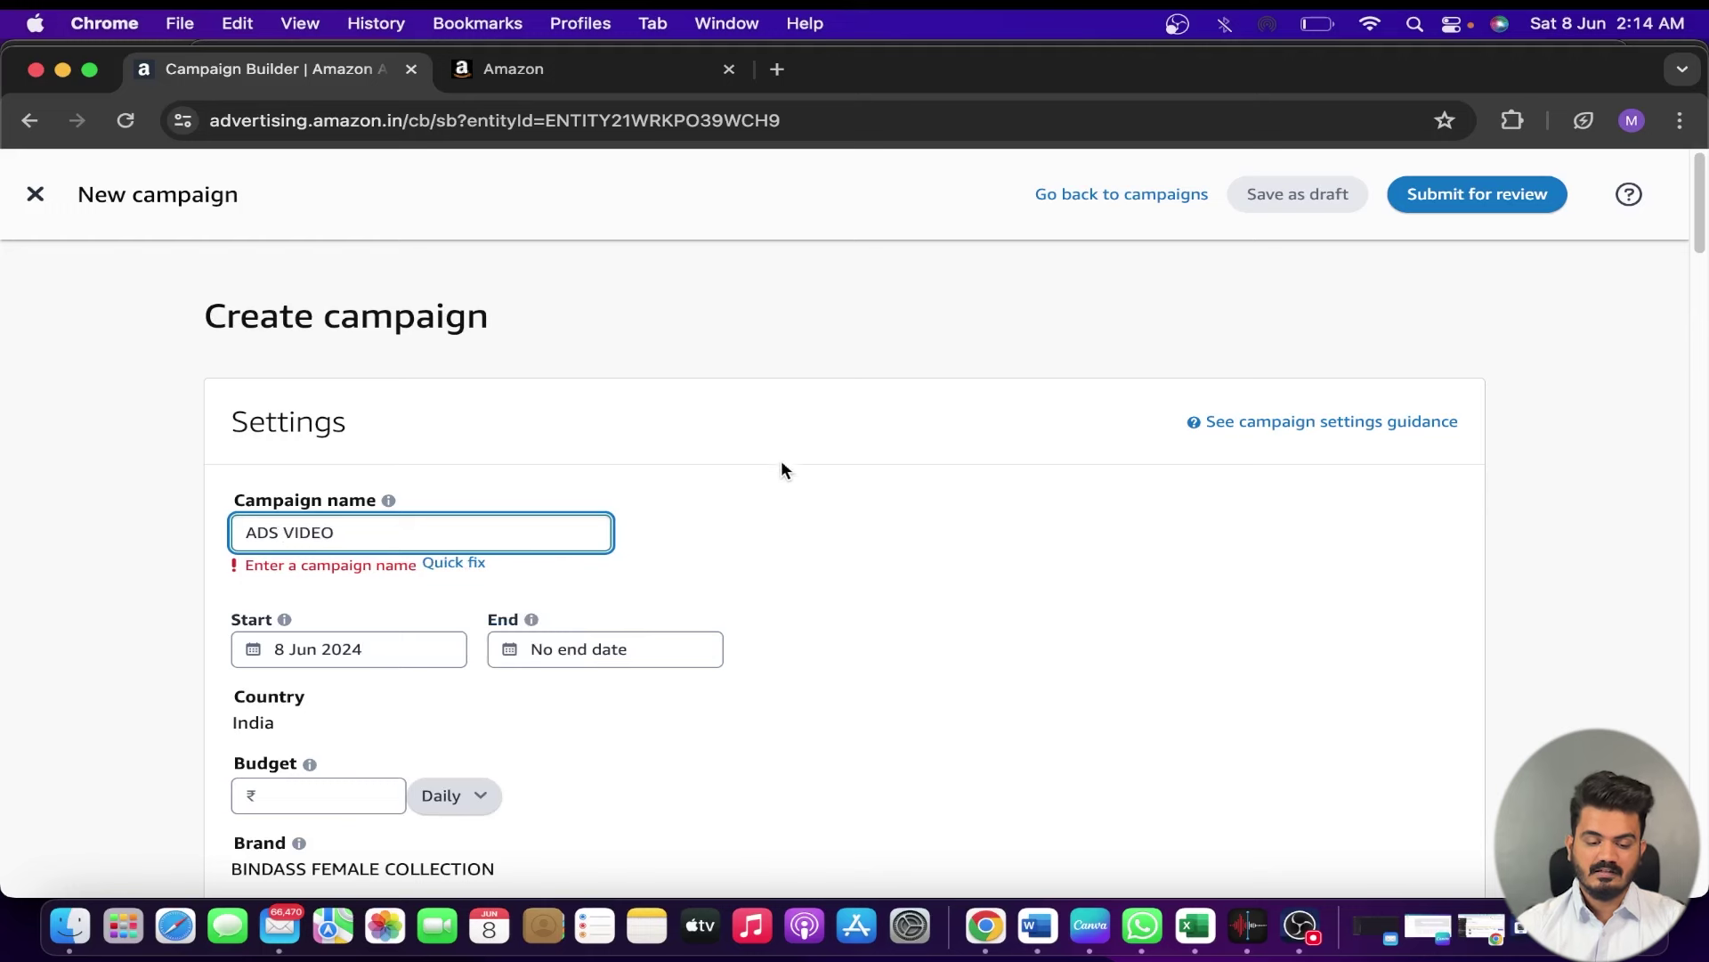
scroll(764, 477, down, 1)
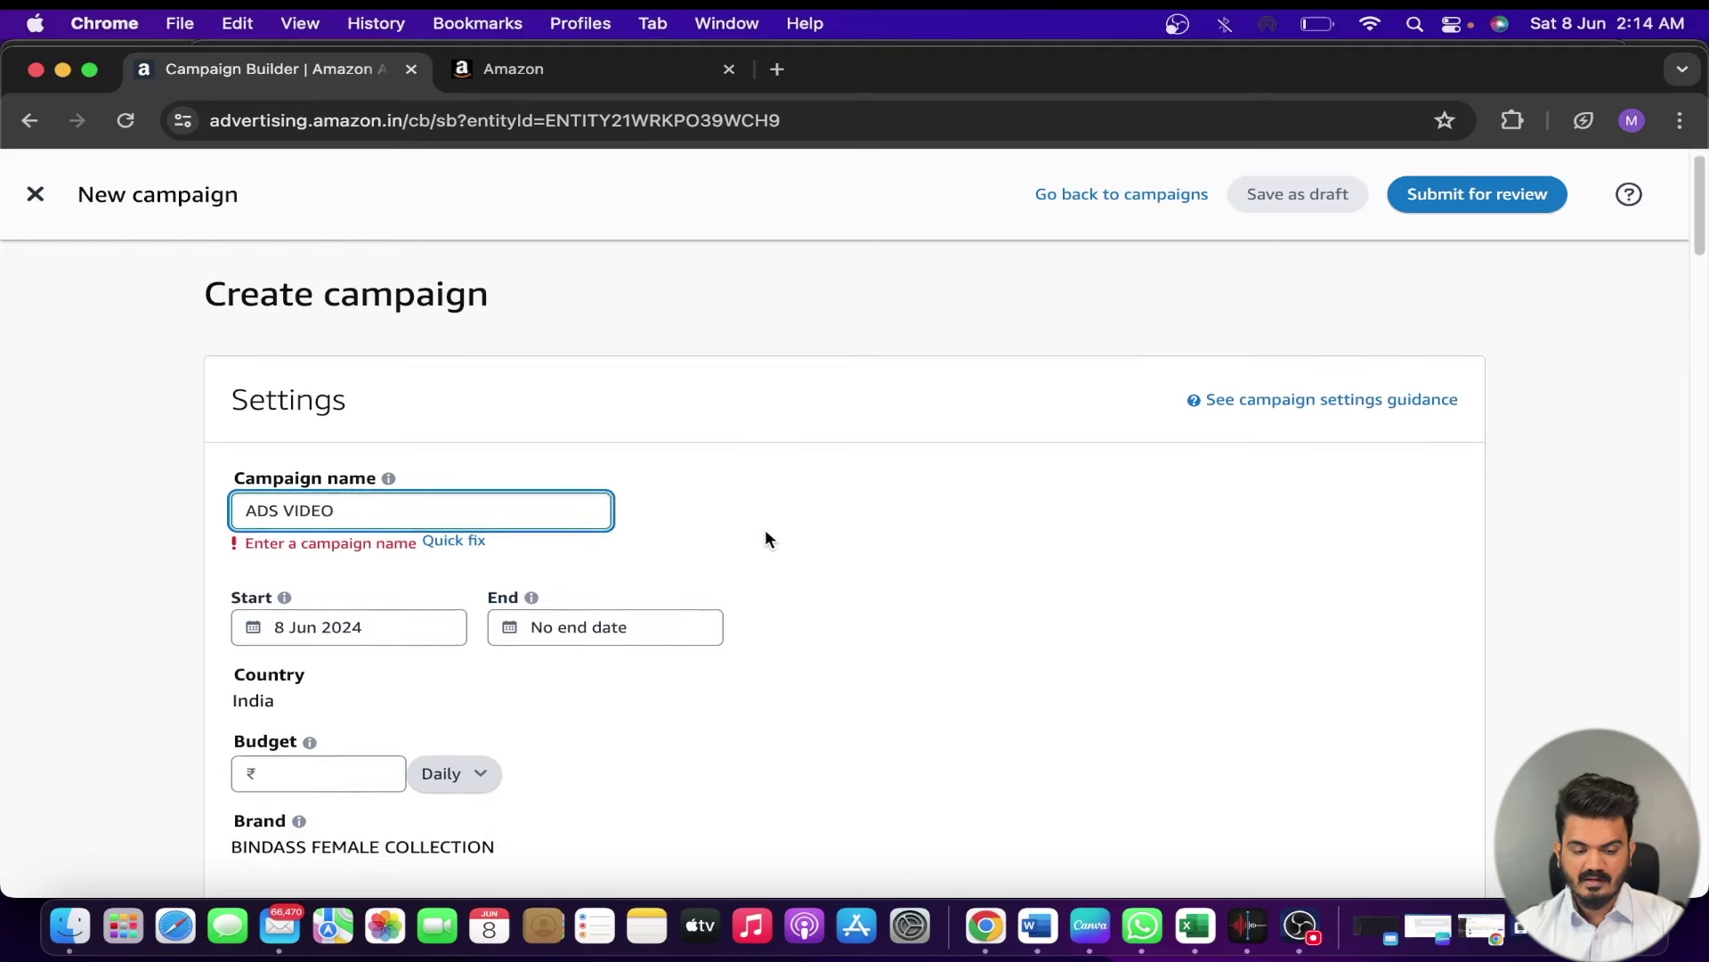
scroll(784, 545, down, 2)
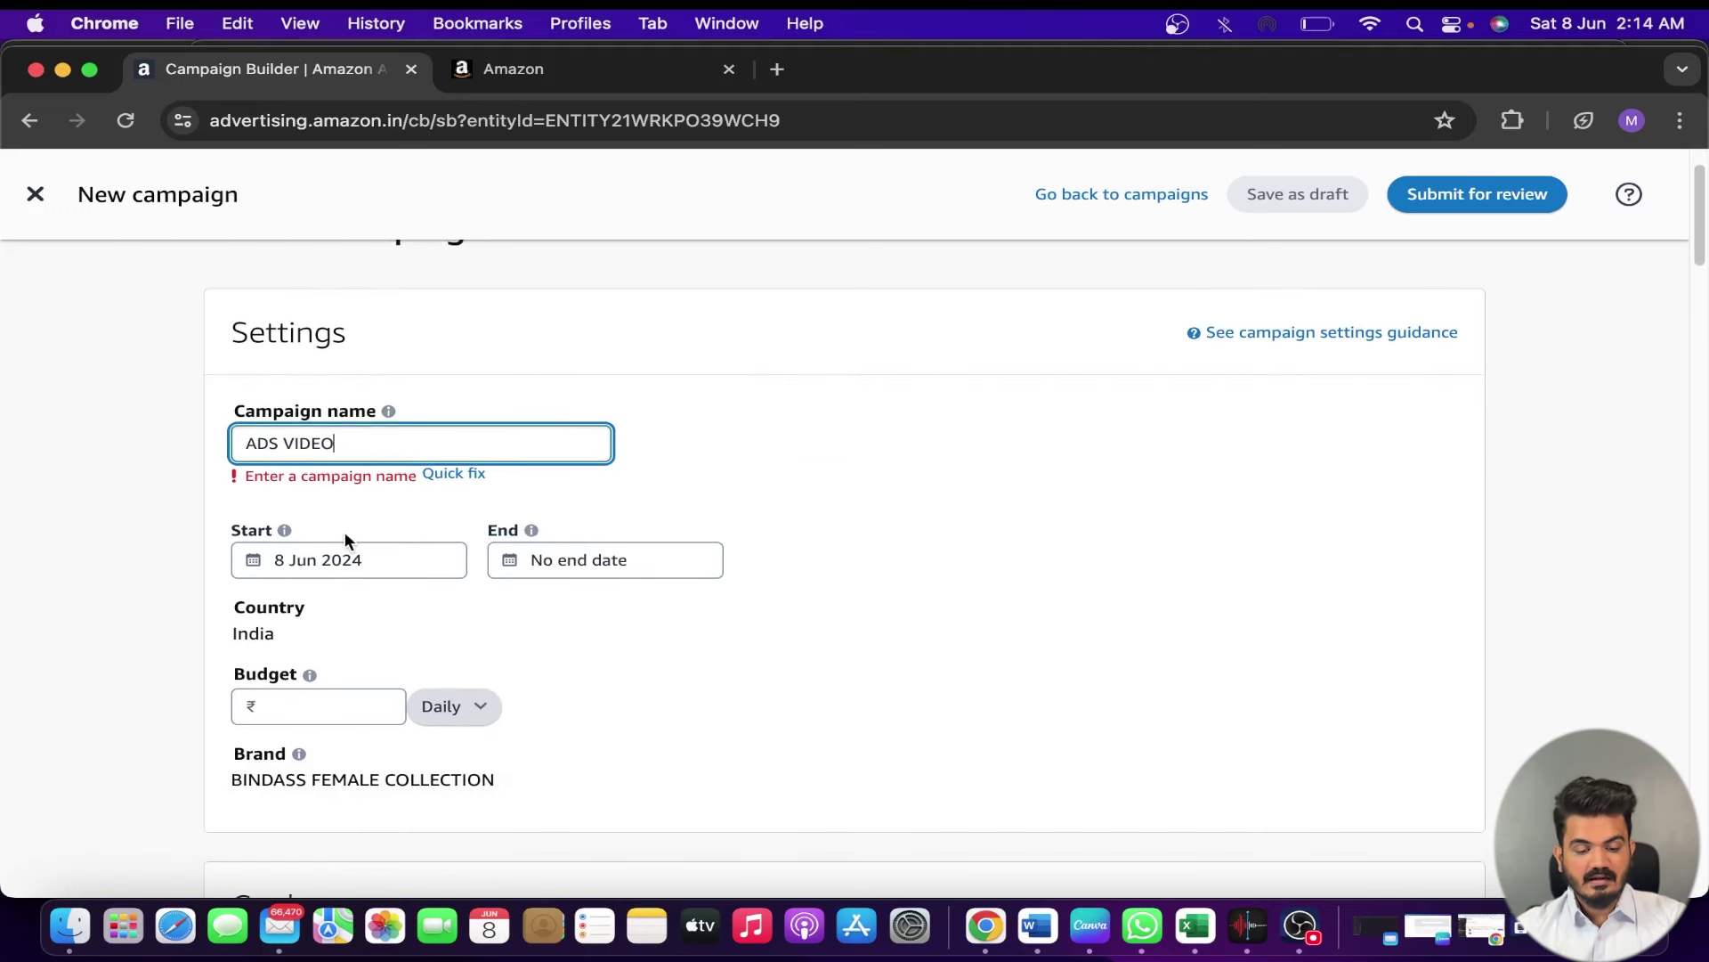
click(358, 573)
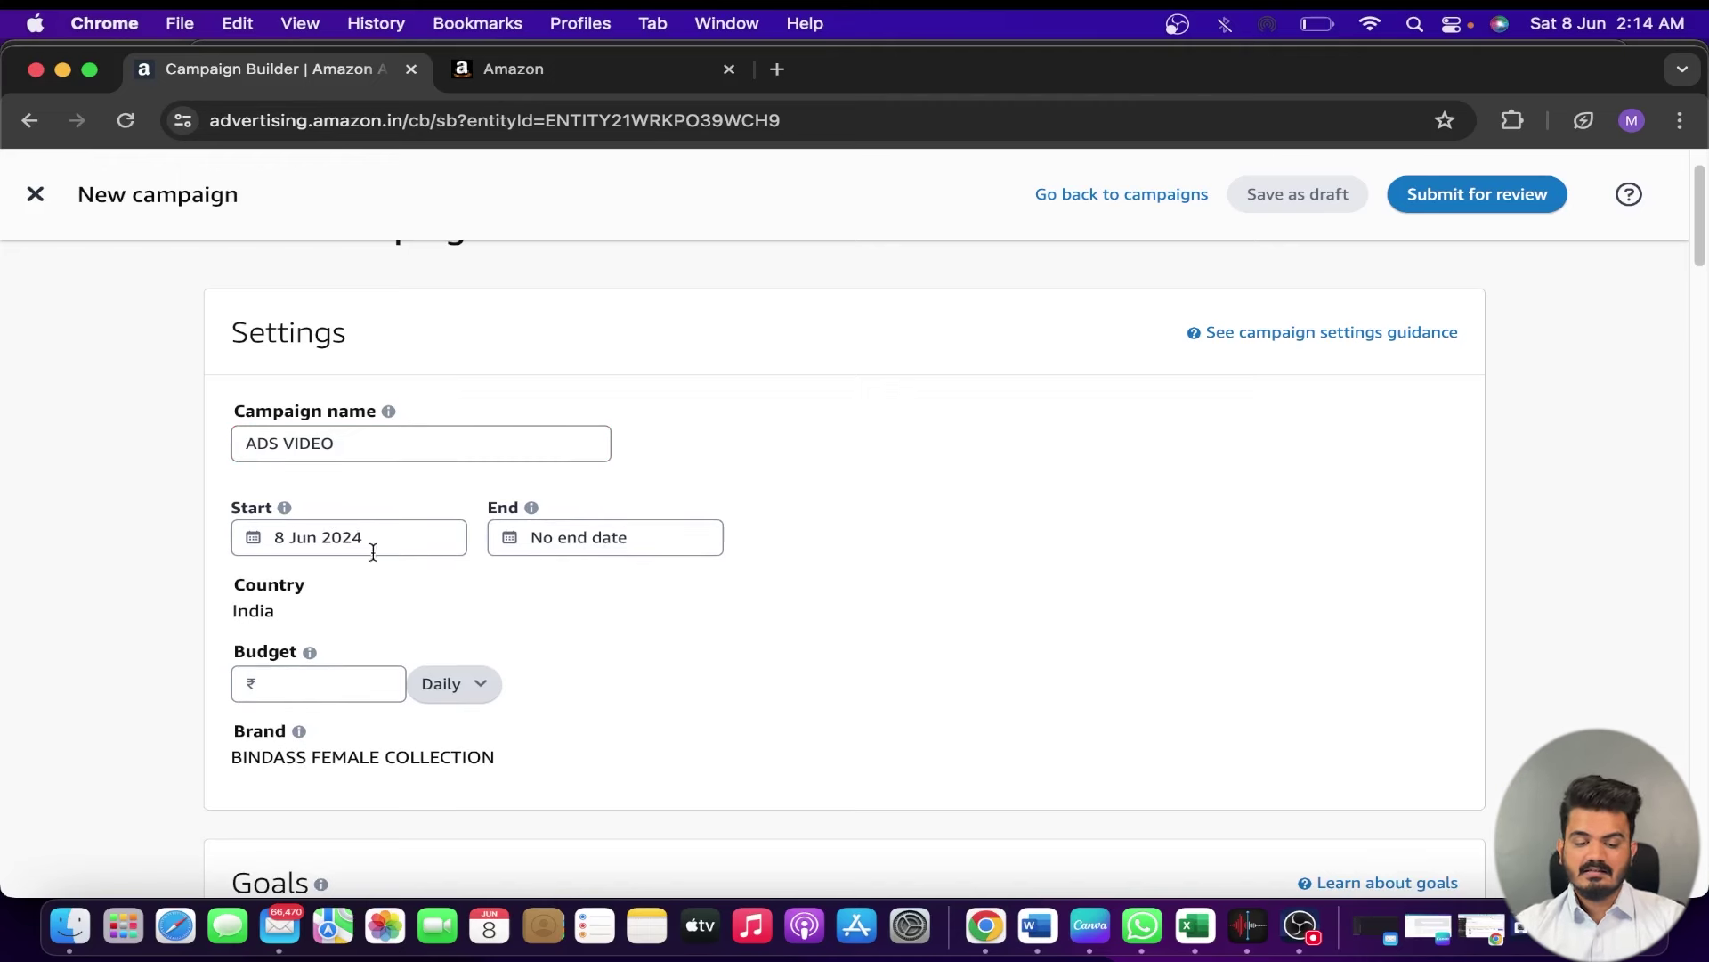
Step: Set the campaign's daily budget to ₹100
scroll(463, 574, down, 2)
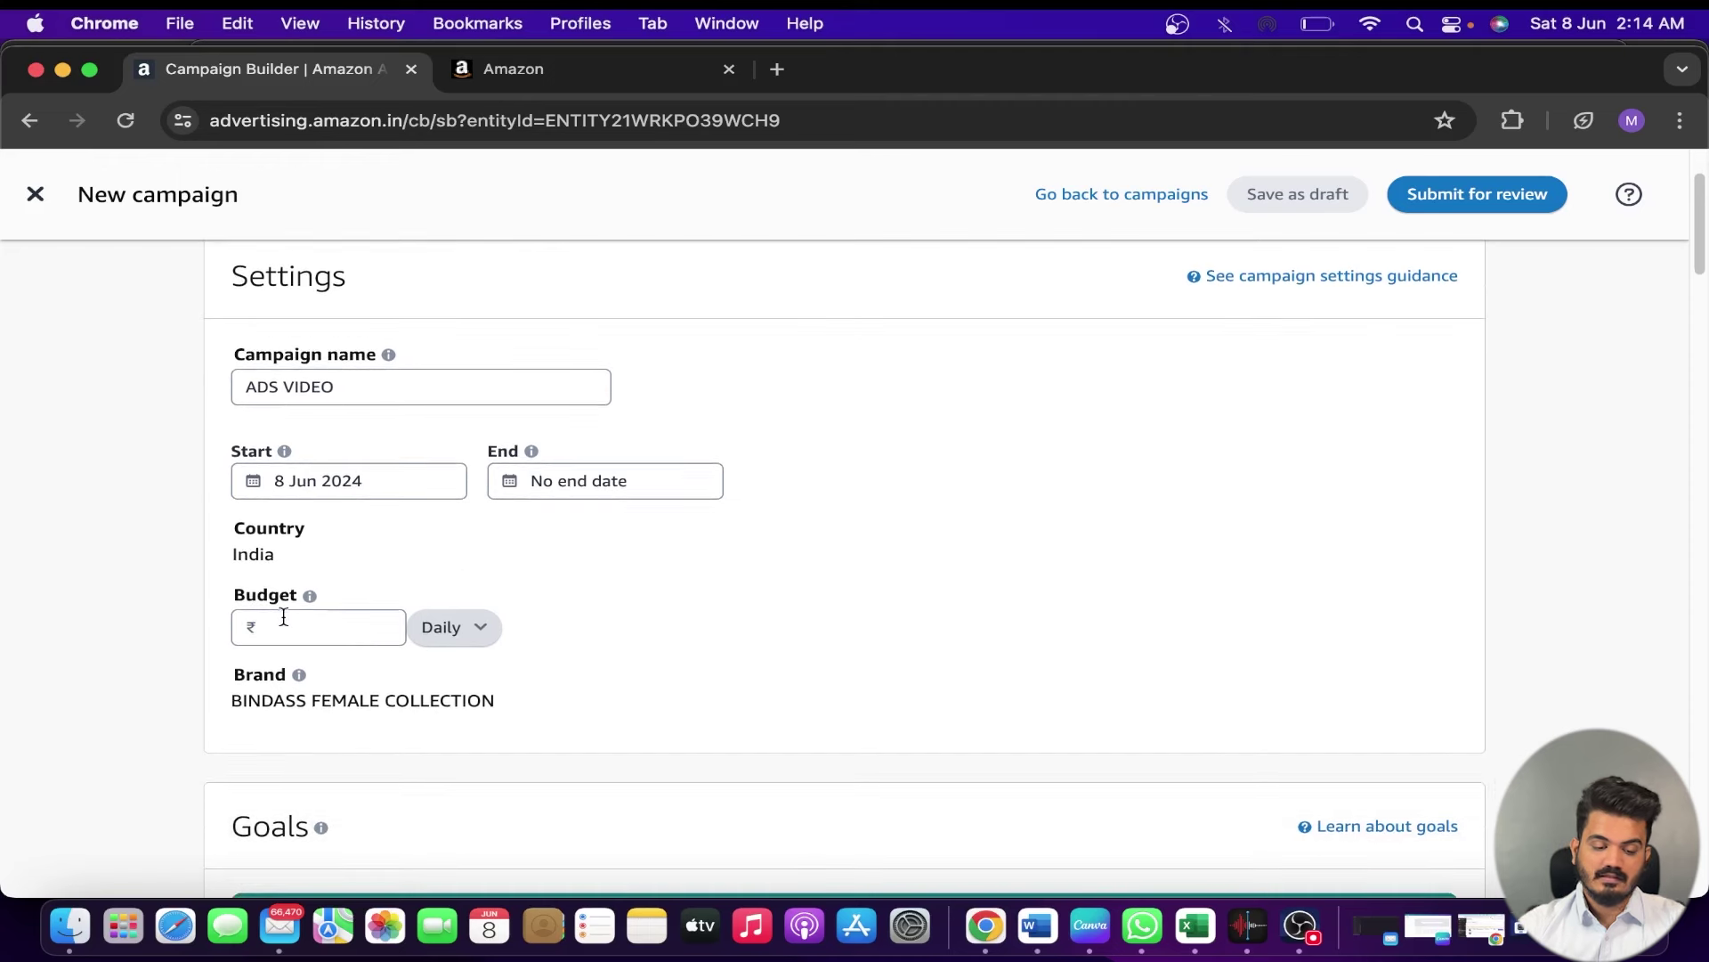
click(294, 622)
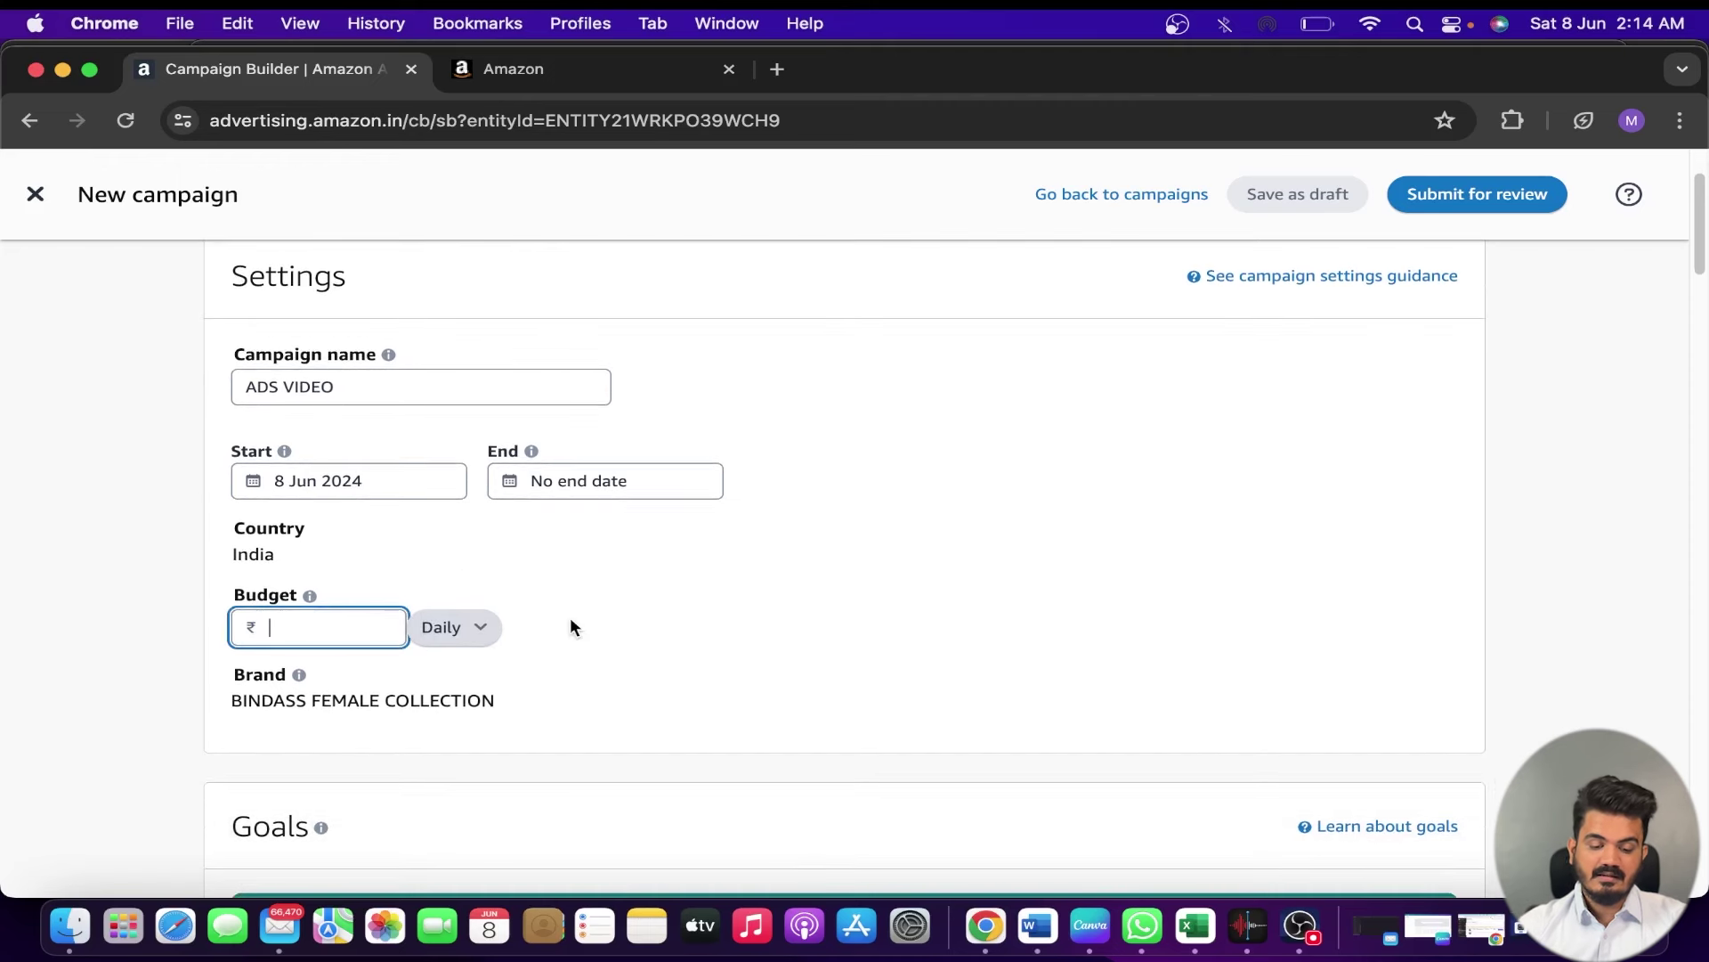
click(459, 628)
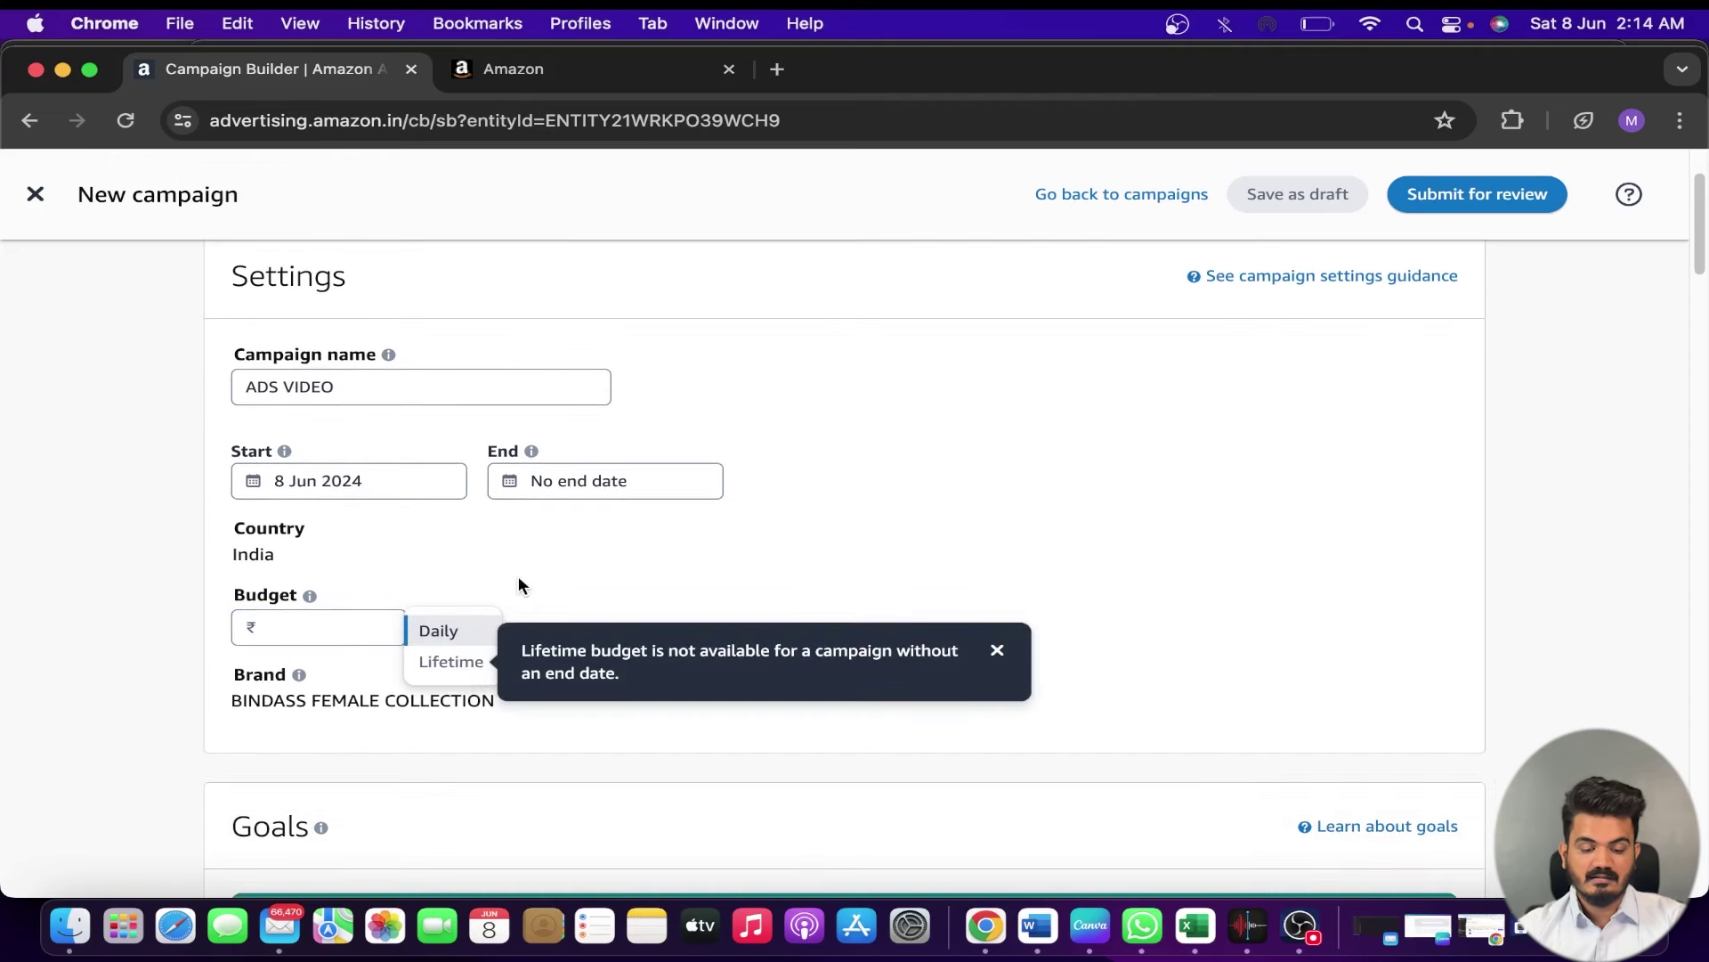
click(322, 626)
text(100)
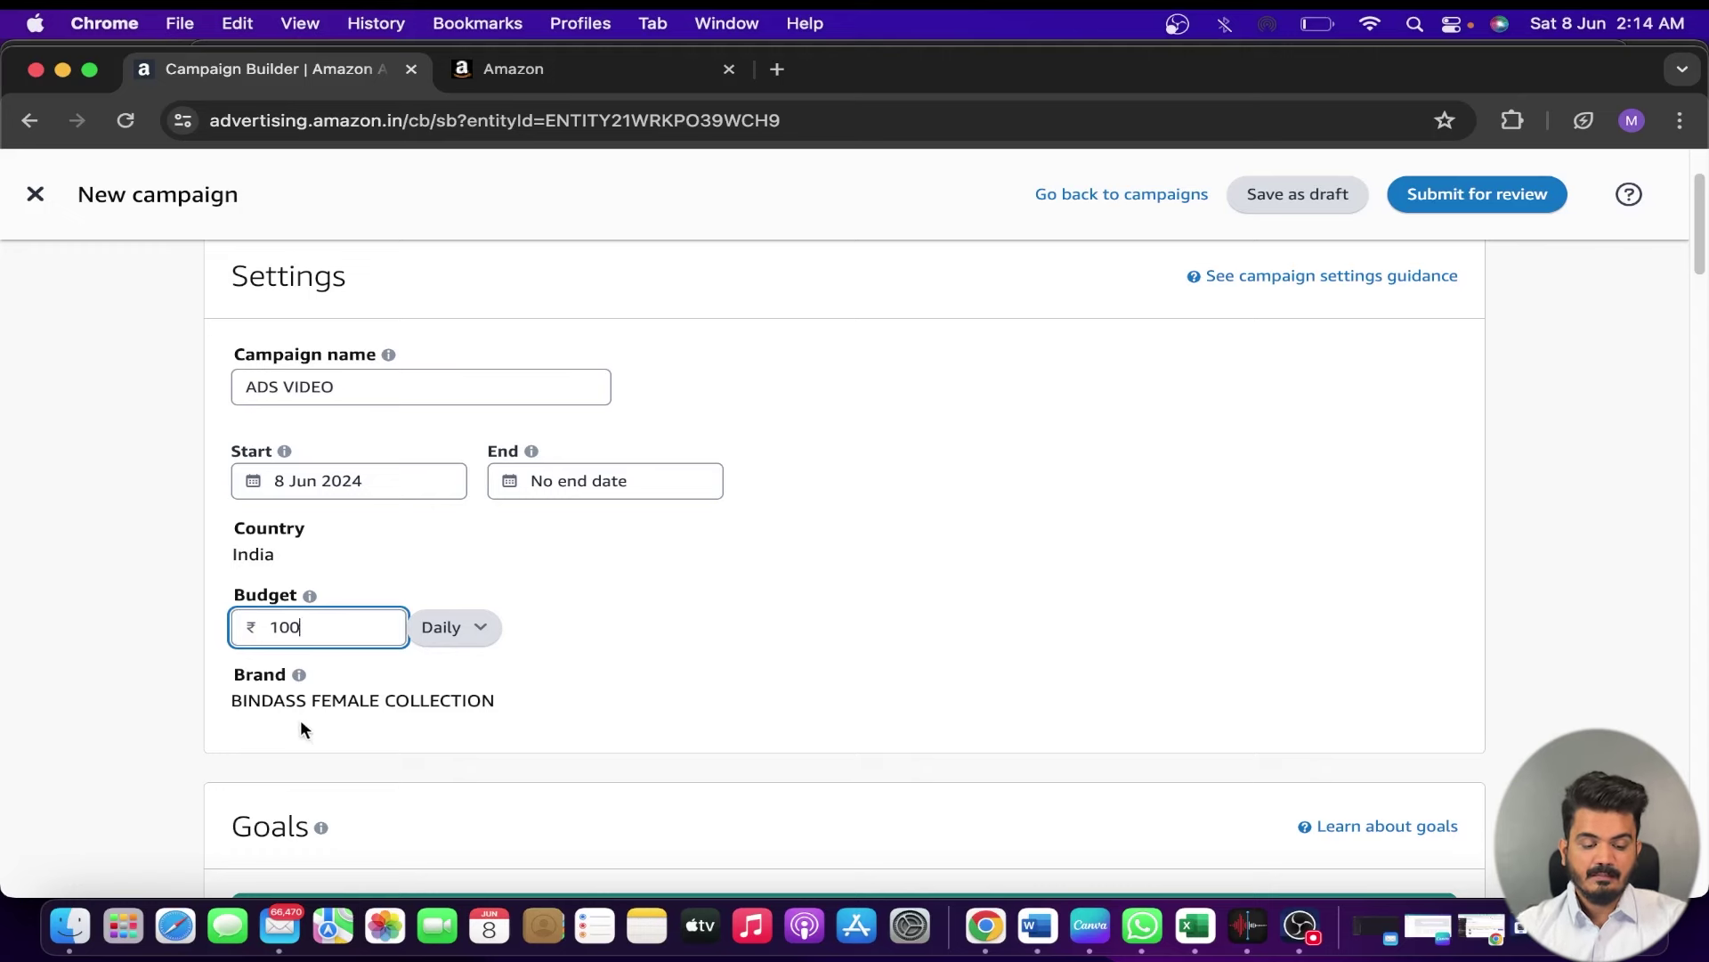
Step: Try a custom bid adjustment set to Increase by instead of automated bidding, and re-enable automated bidding
scroll(665, 643, down, 5)
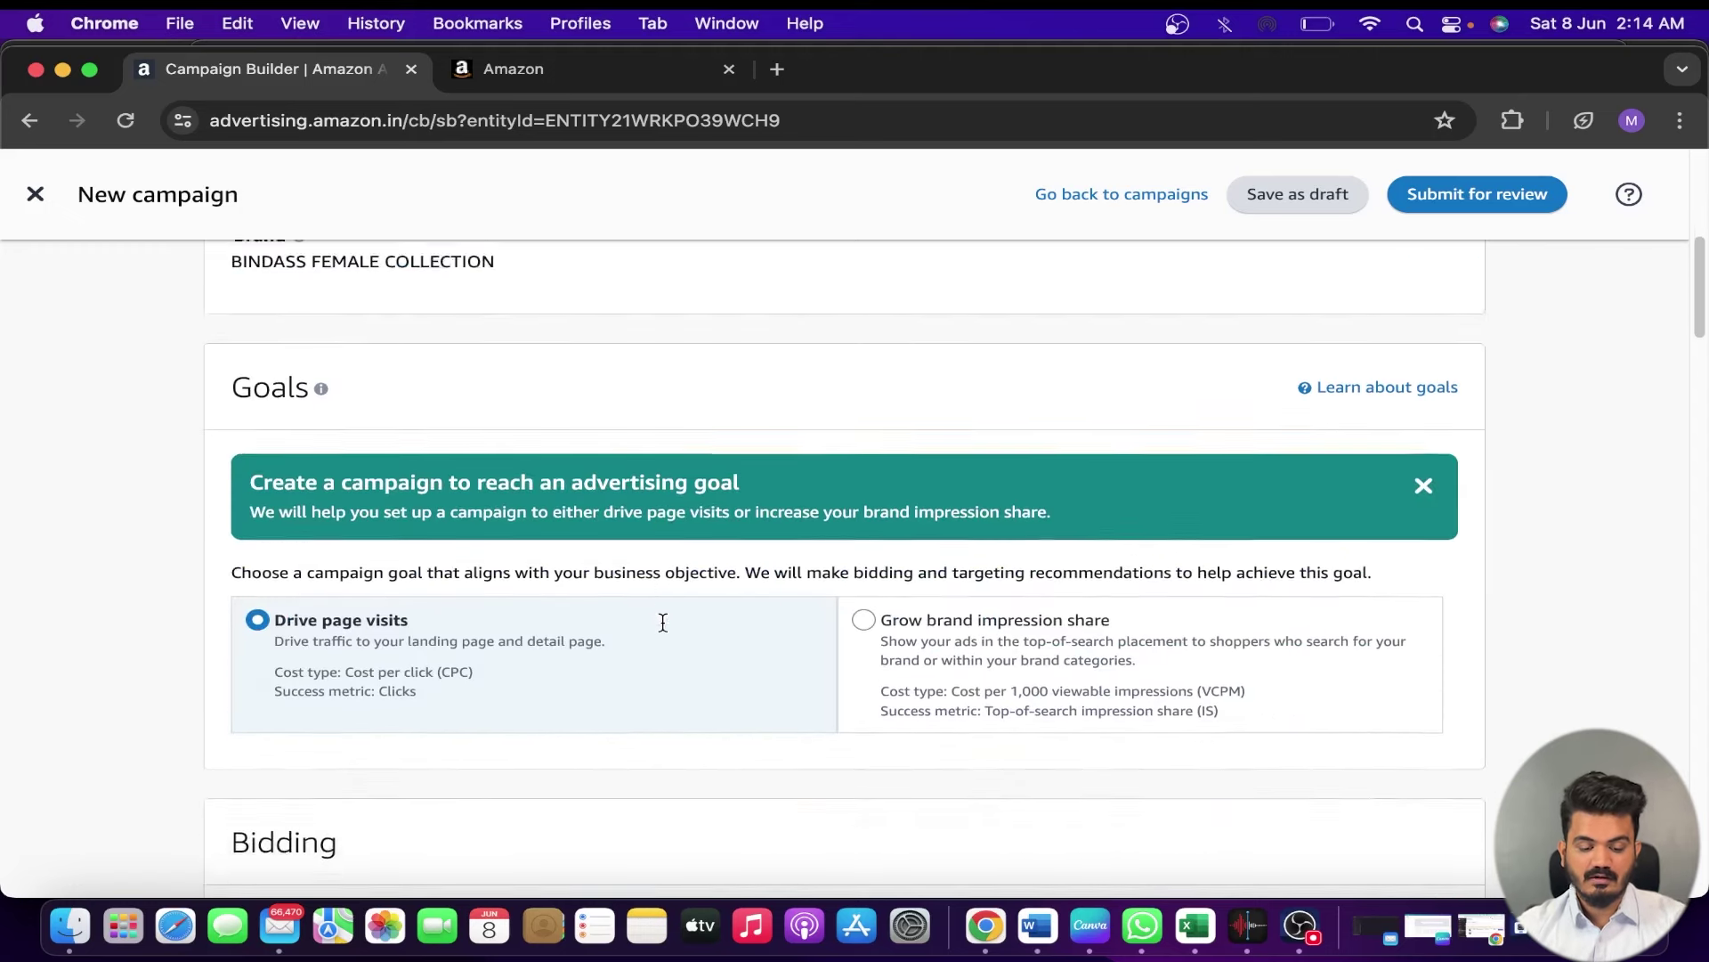
scroll(624, 621, down, 1)
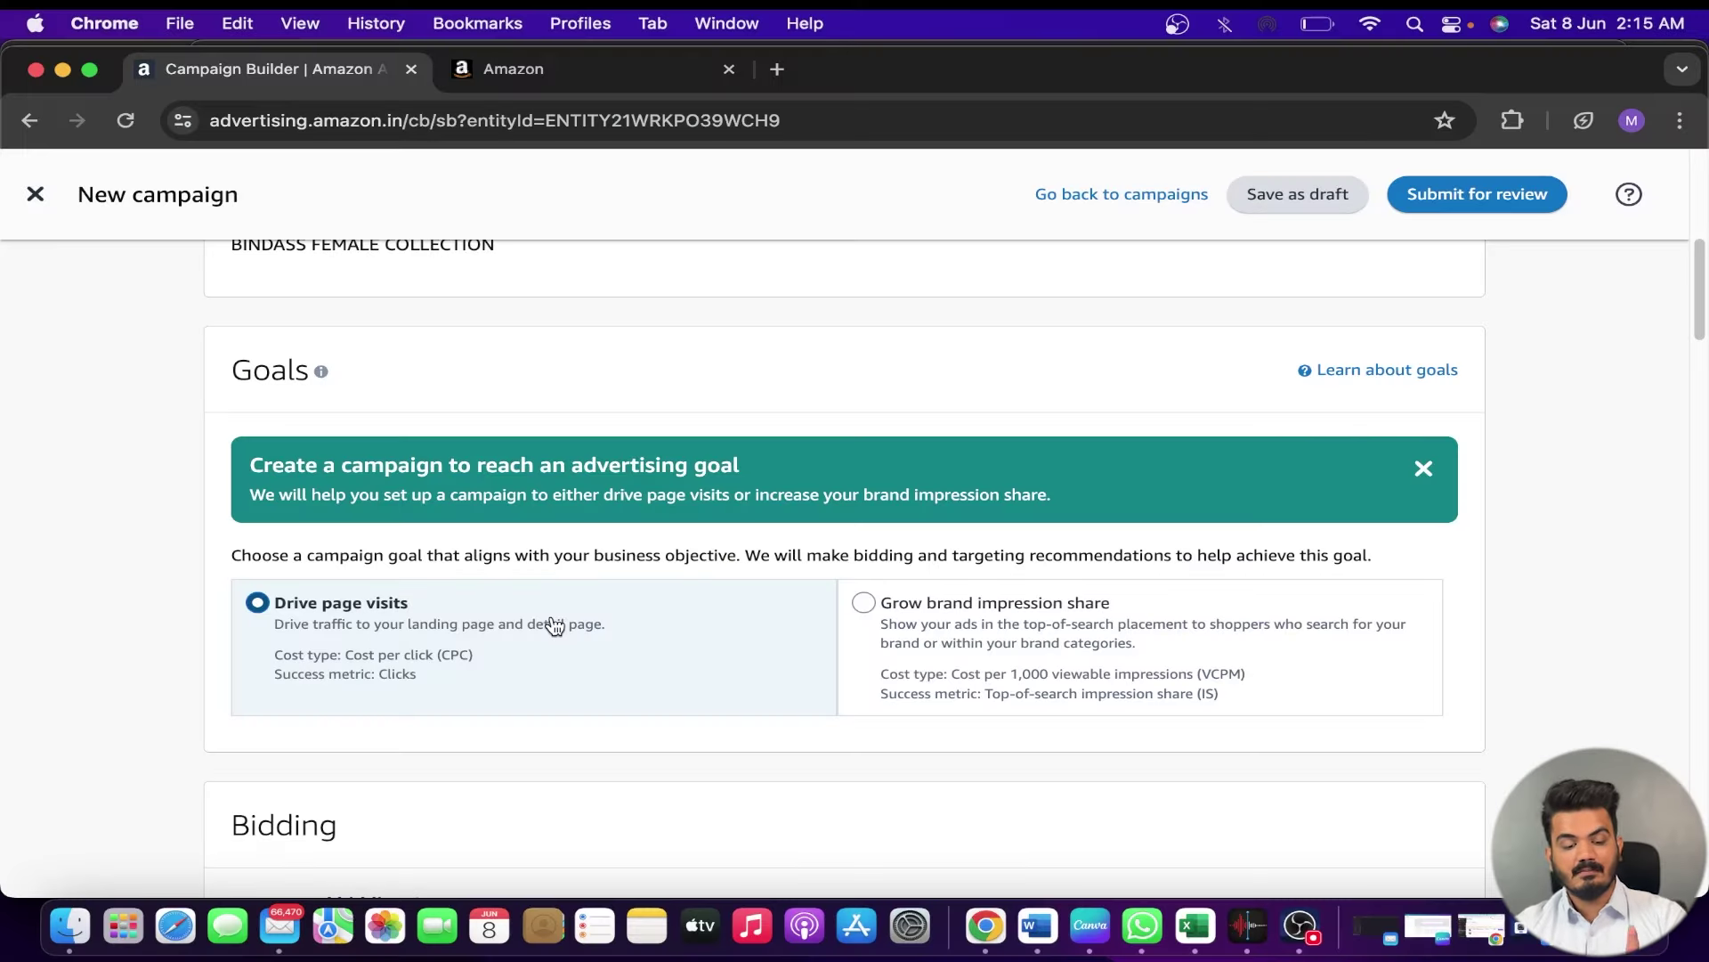
scroll(555, 626, down, 5)
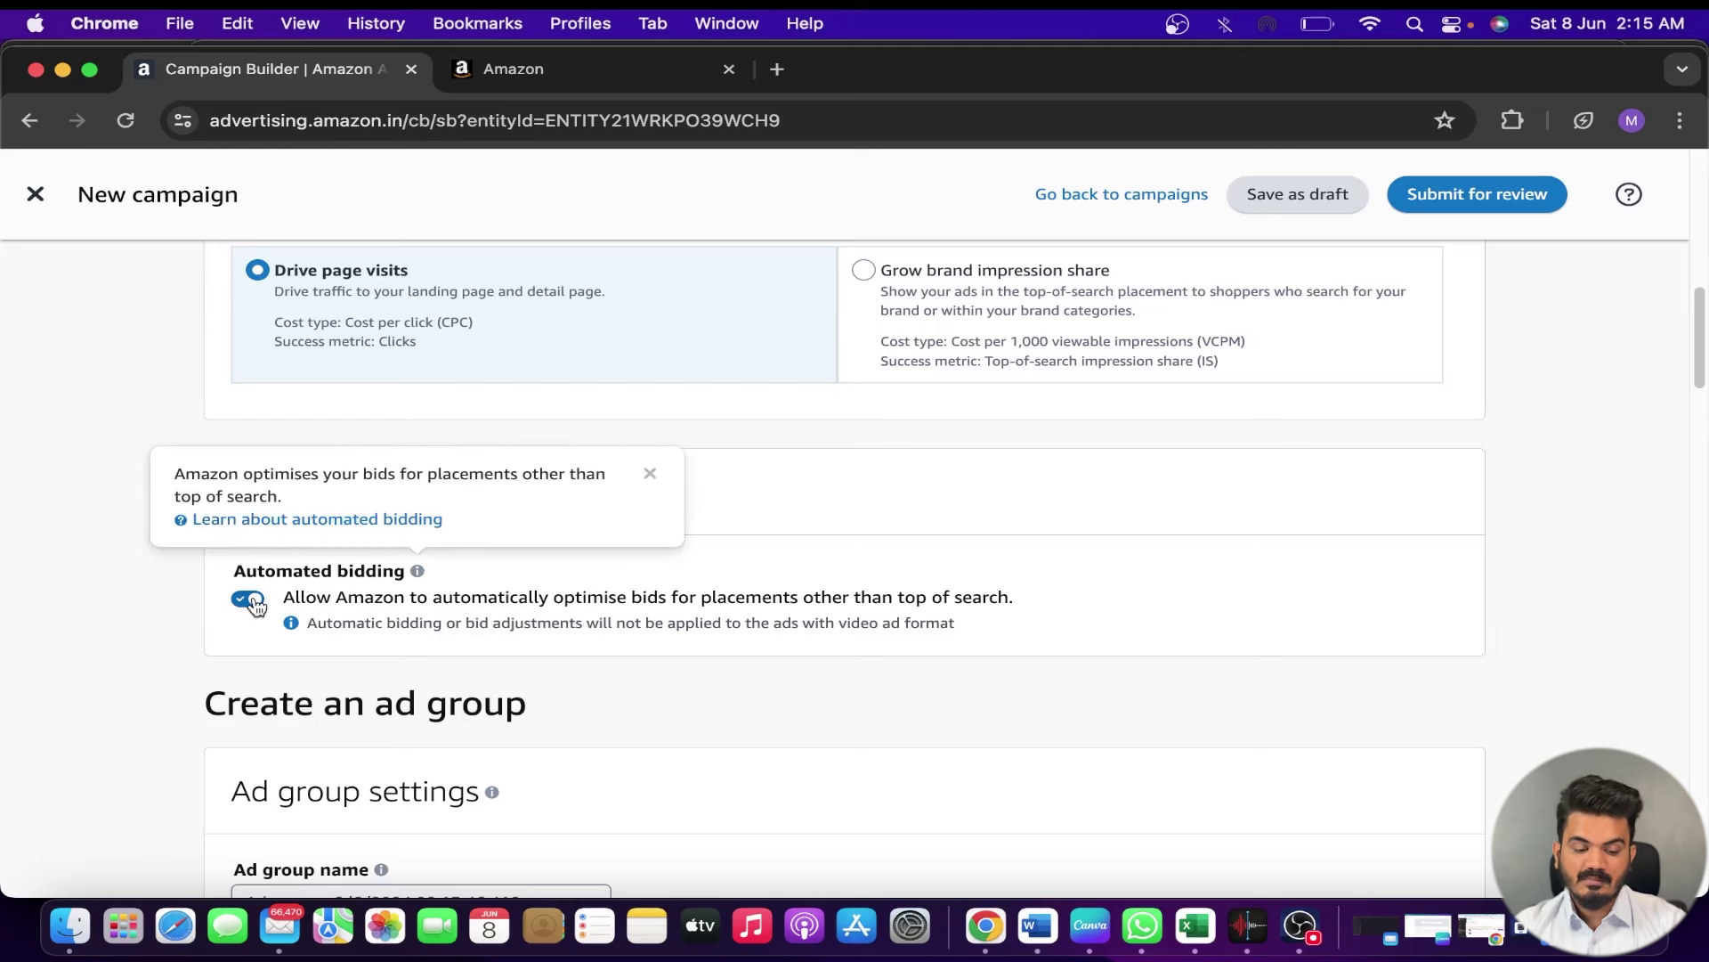
click(250, 600)
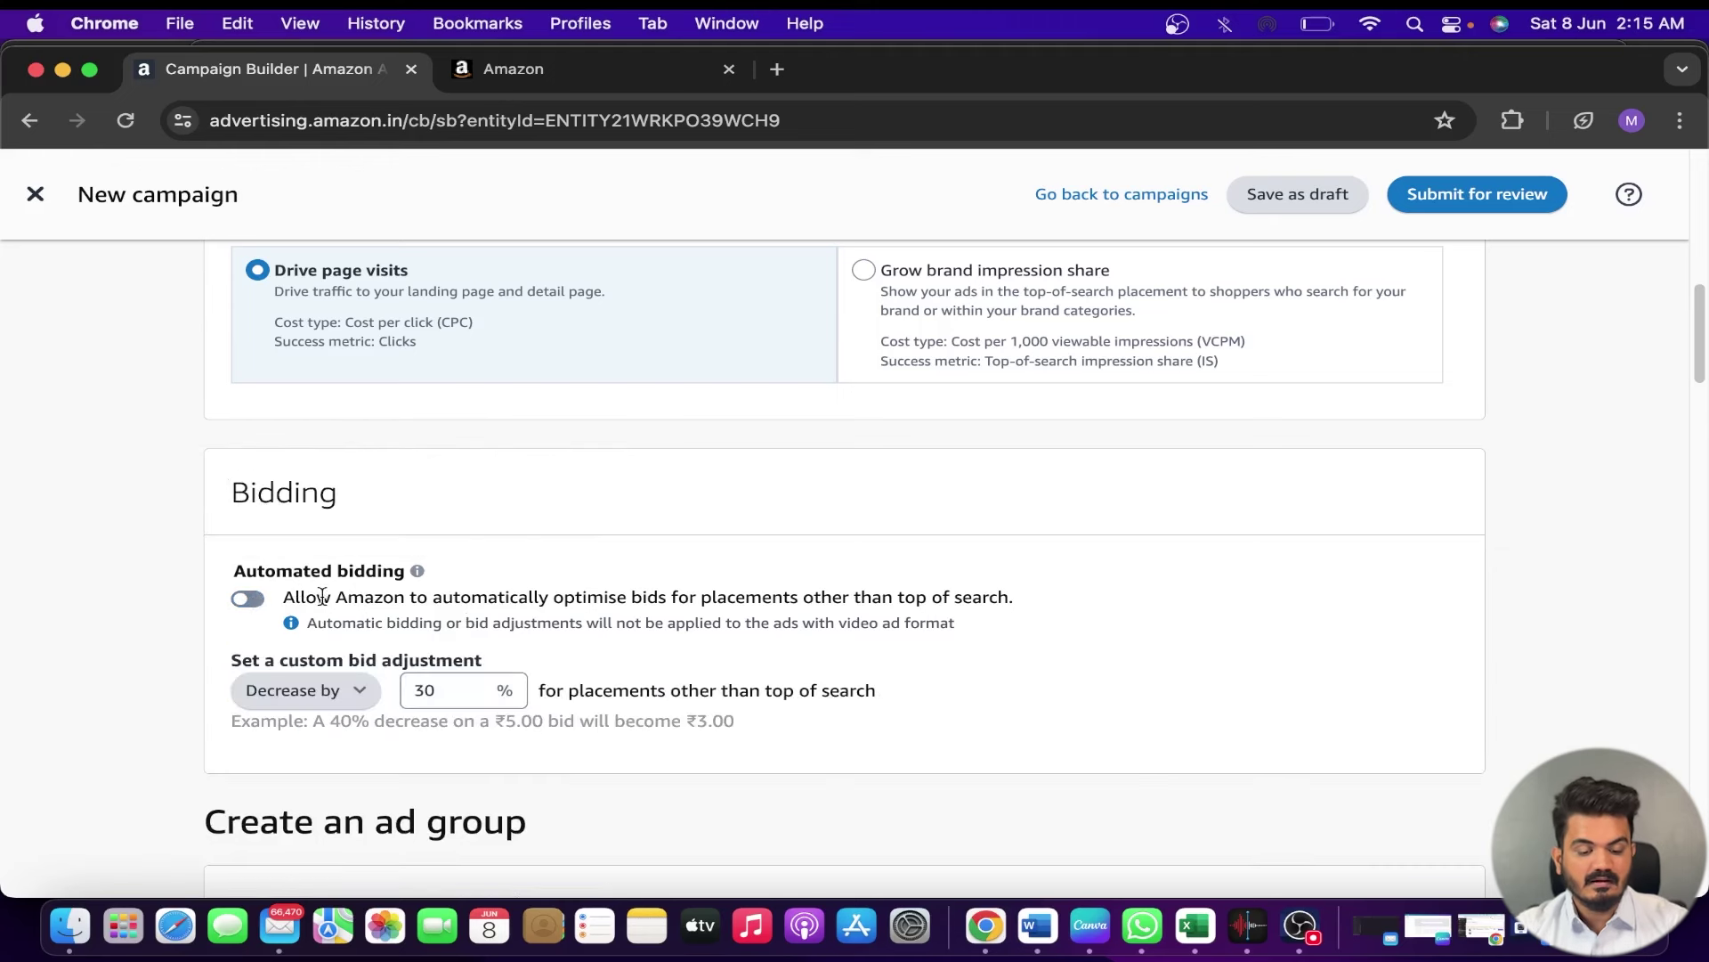
click(347, 694)
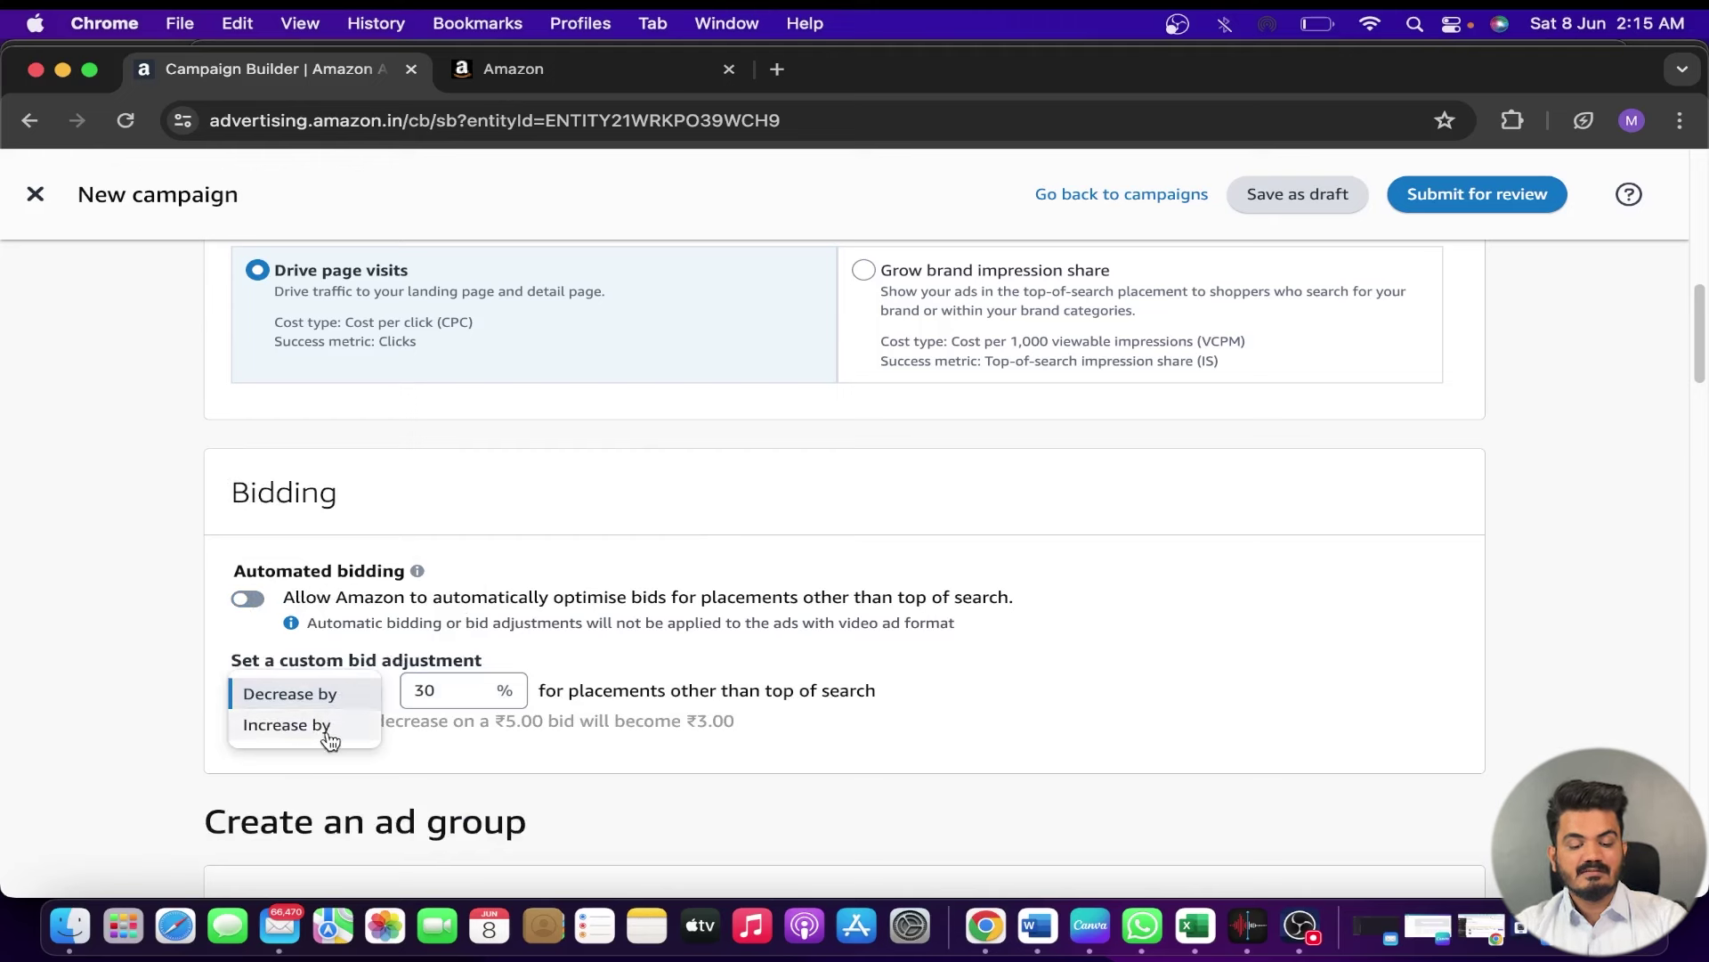
click(464, 634)
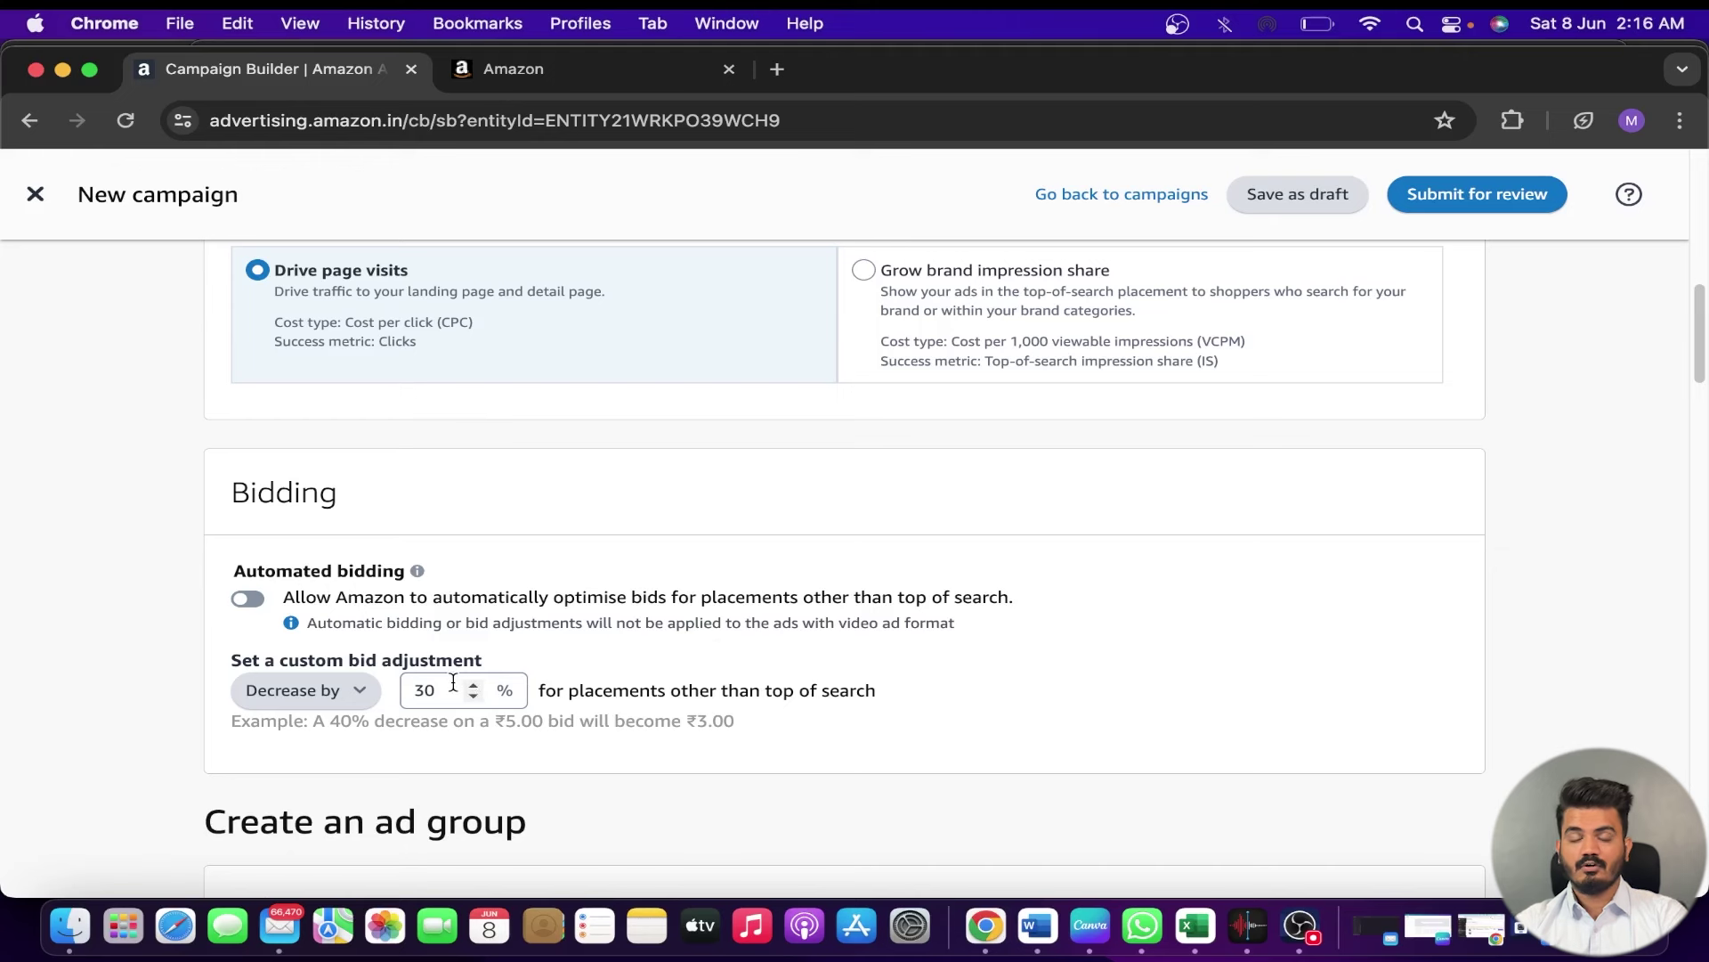
click(361, 701)
click(322, 723)
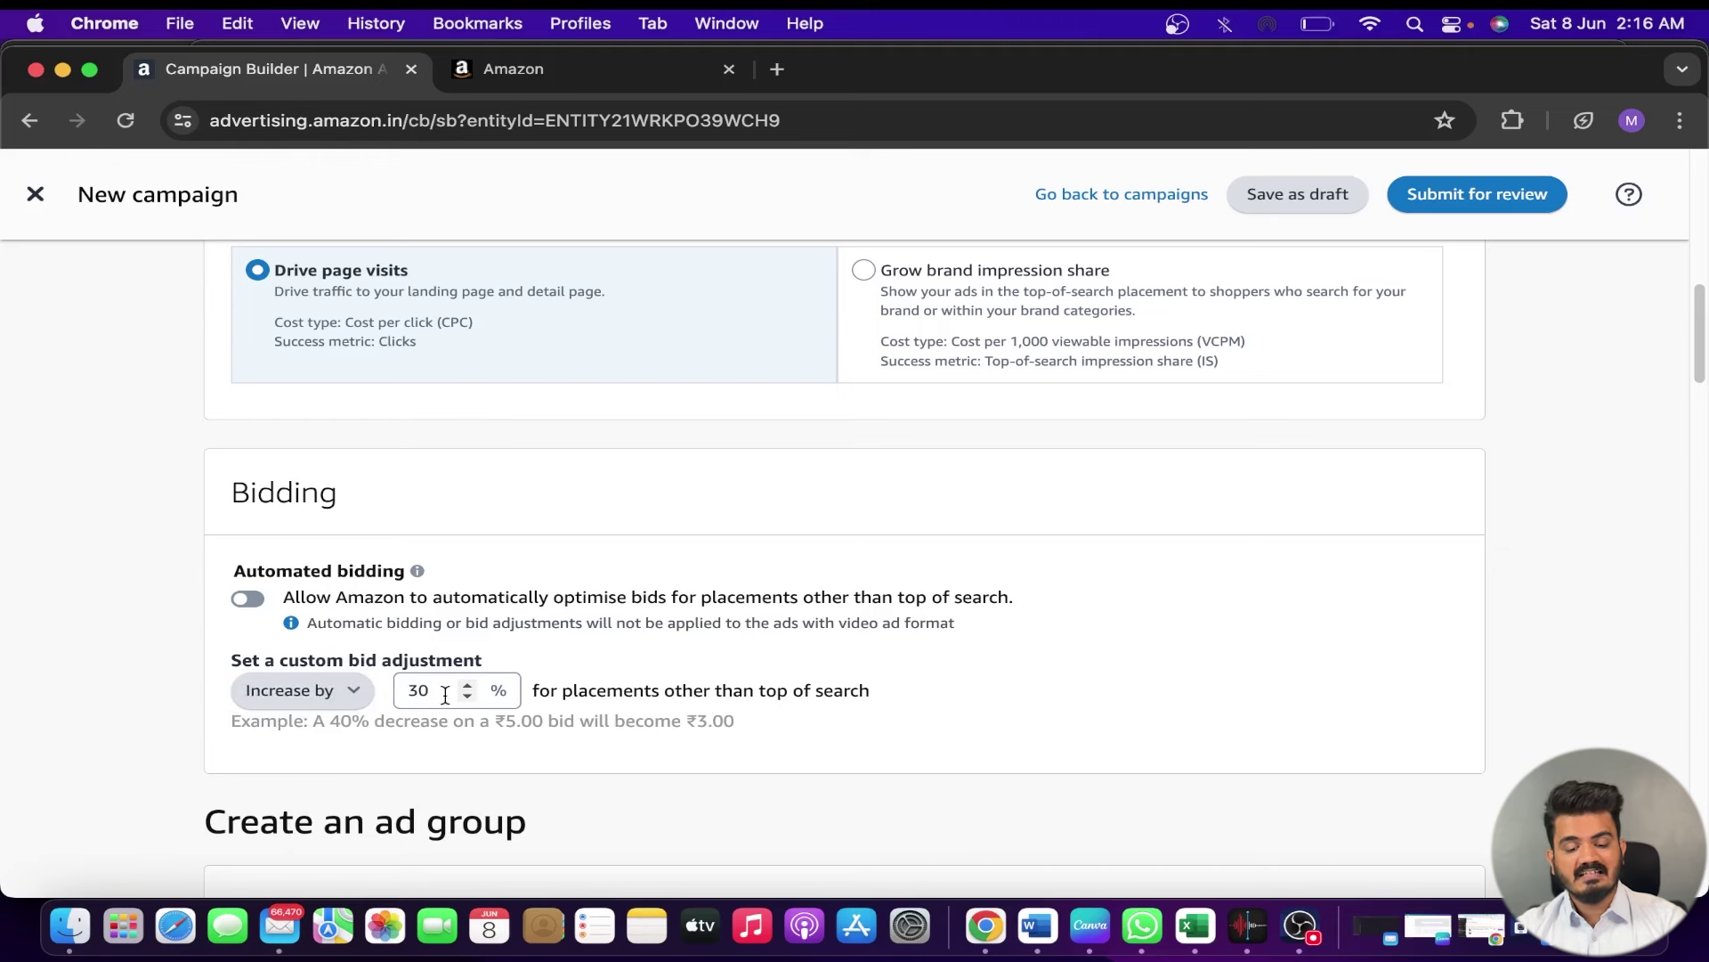
click(447, 693)
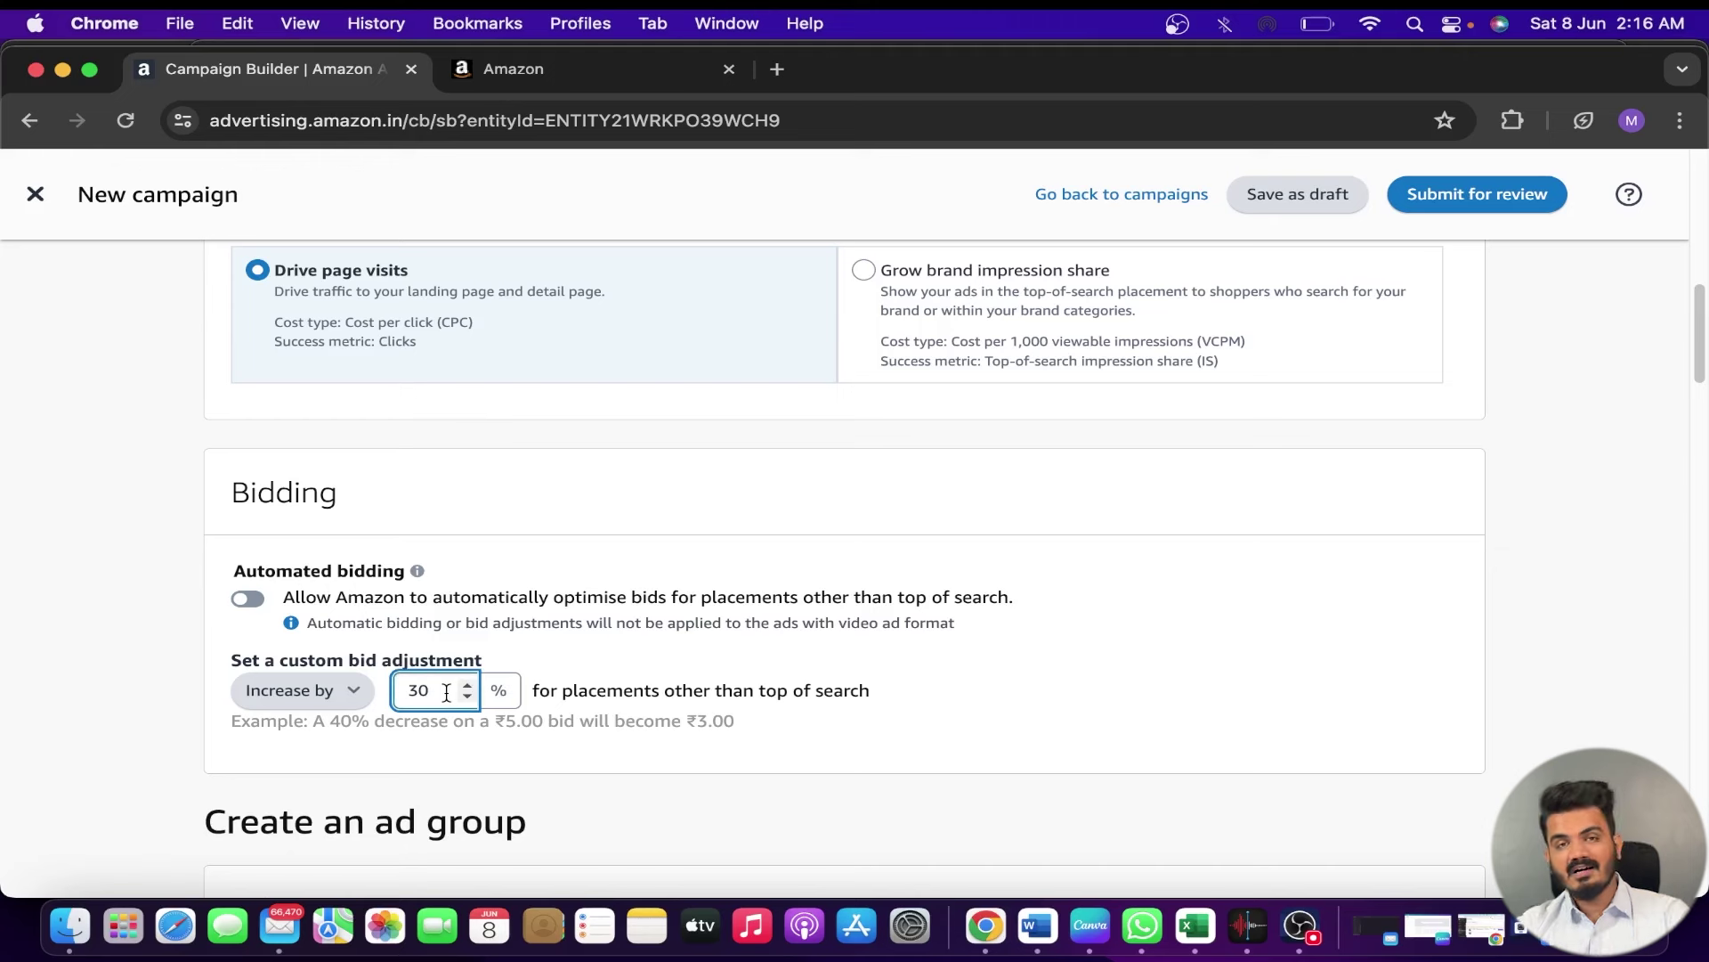
click(248, 598)
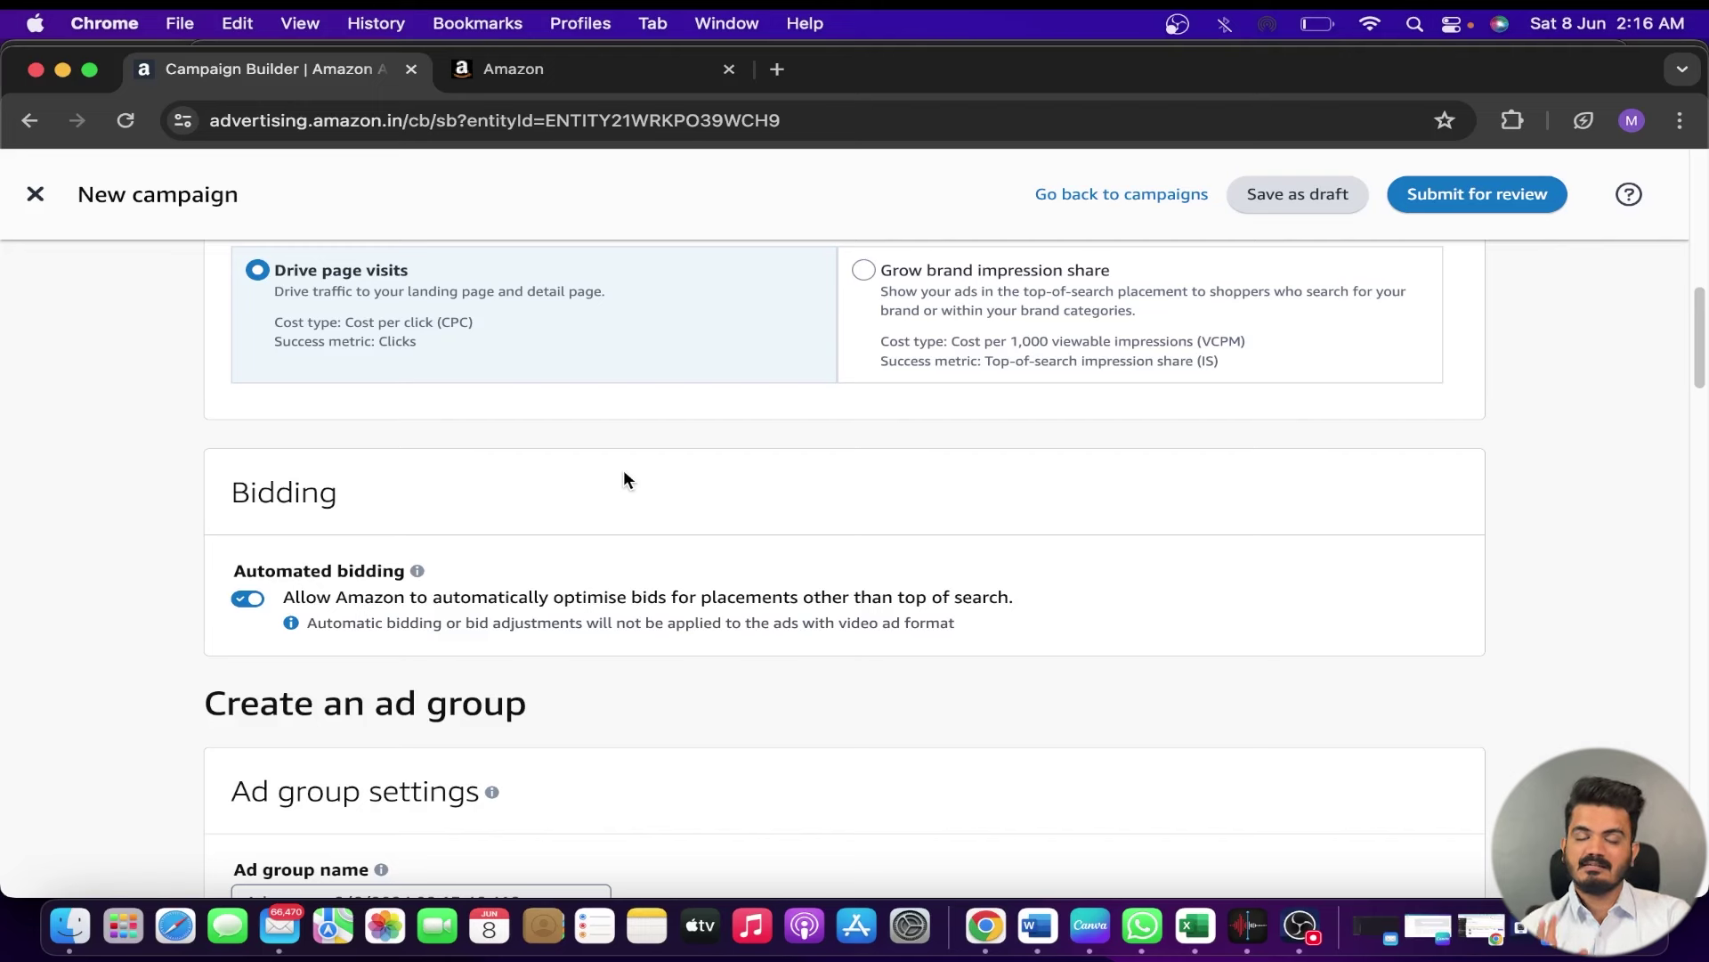
Step: Replace the default ad group name with ADS Video
scroll(623, 469, down, 3)
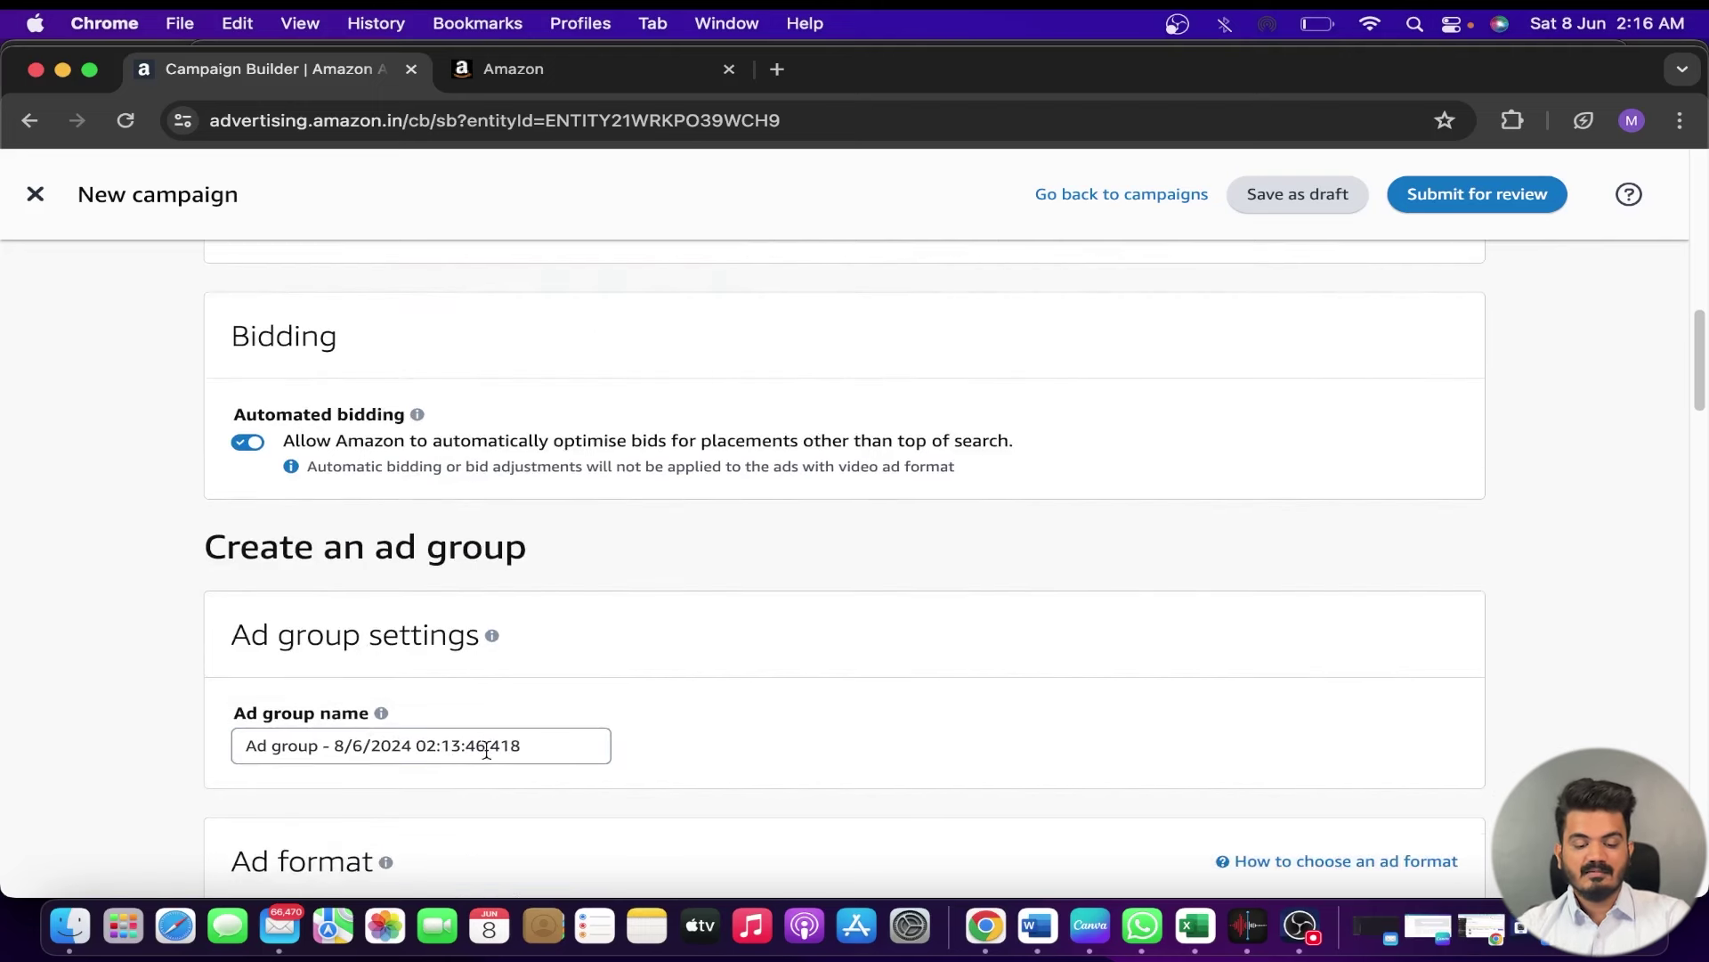
click(574, 742)
drag(573, 743, 197, 751)
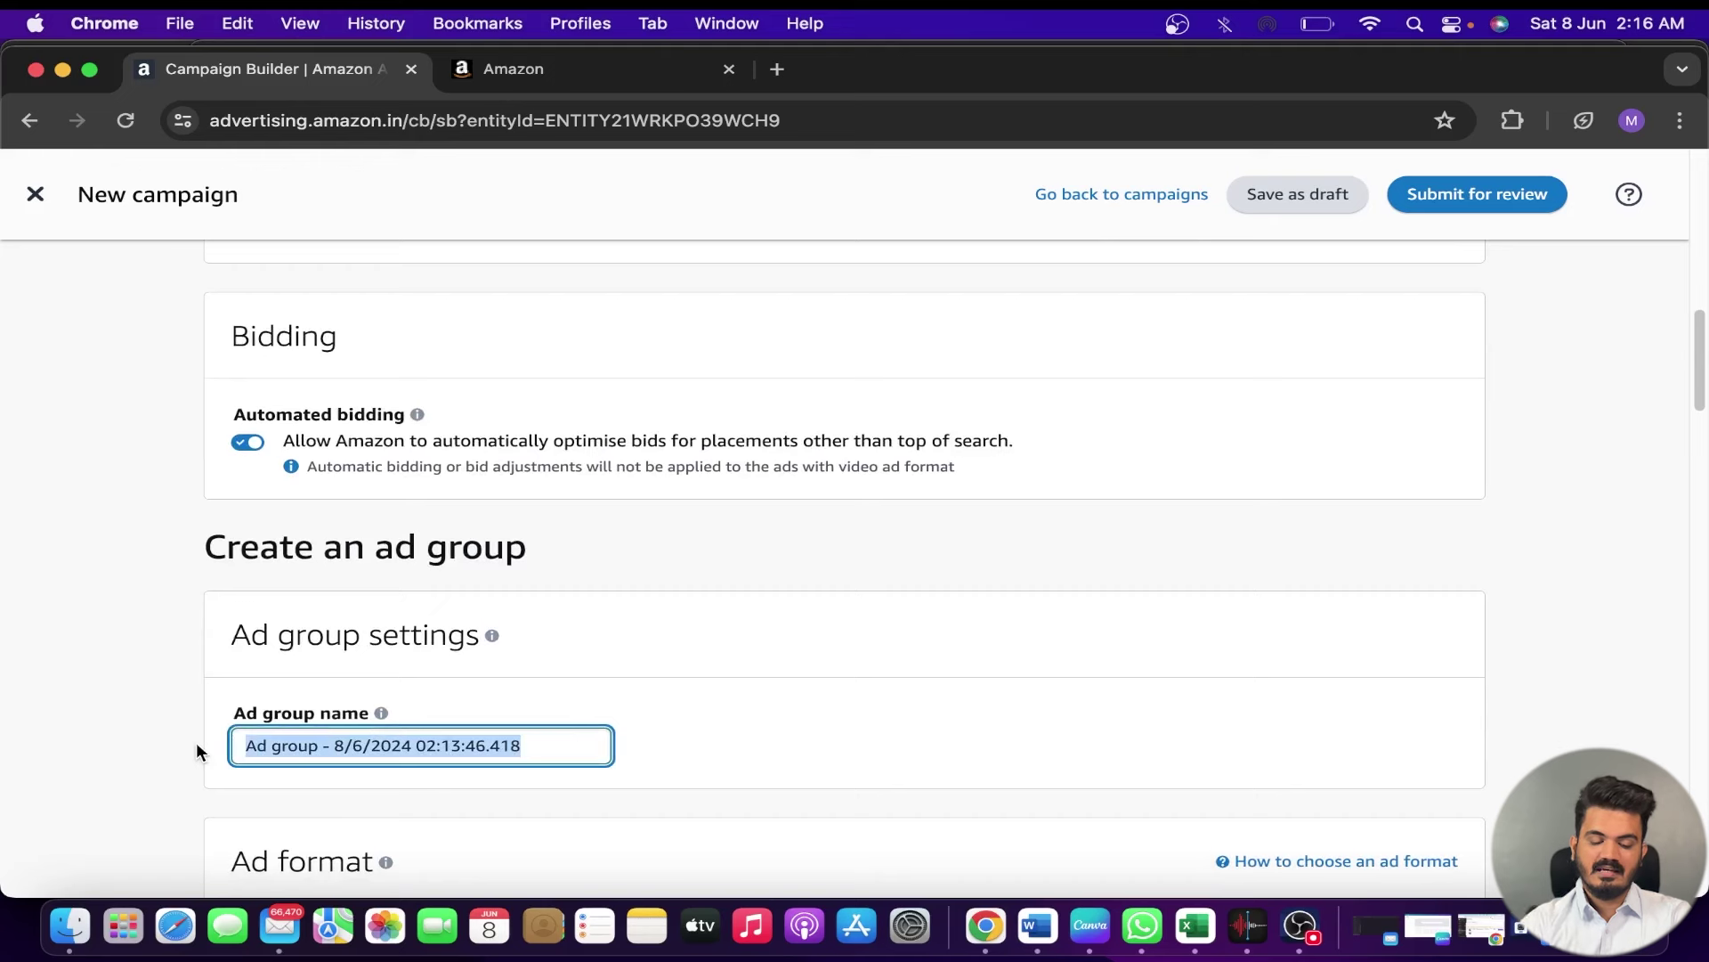
text(ADS)
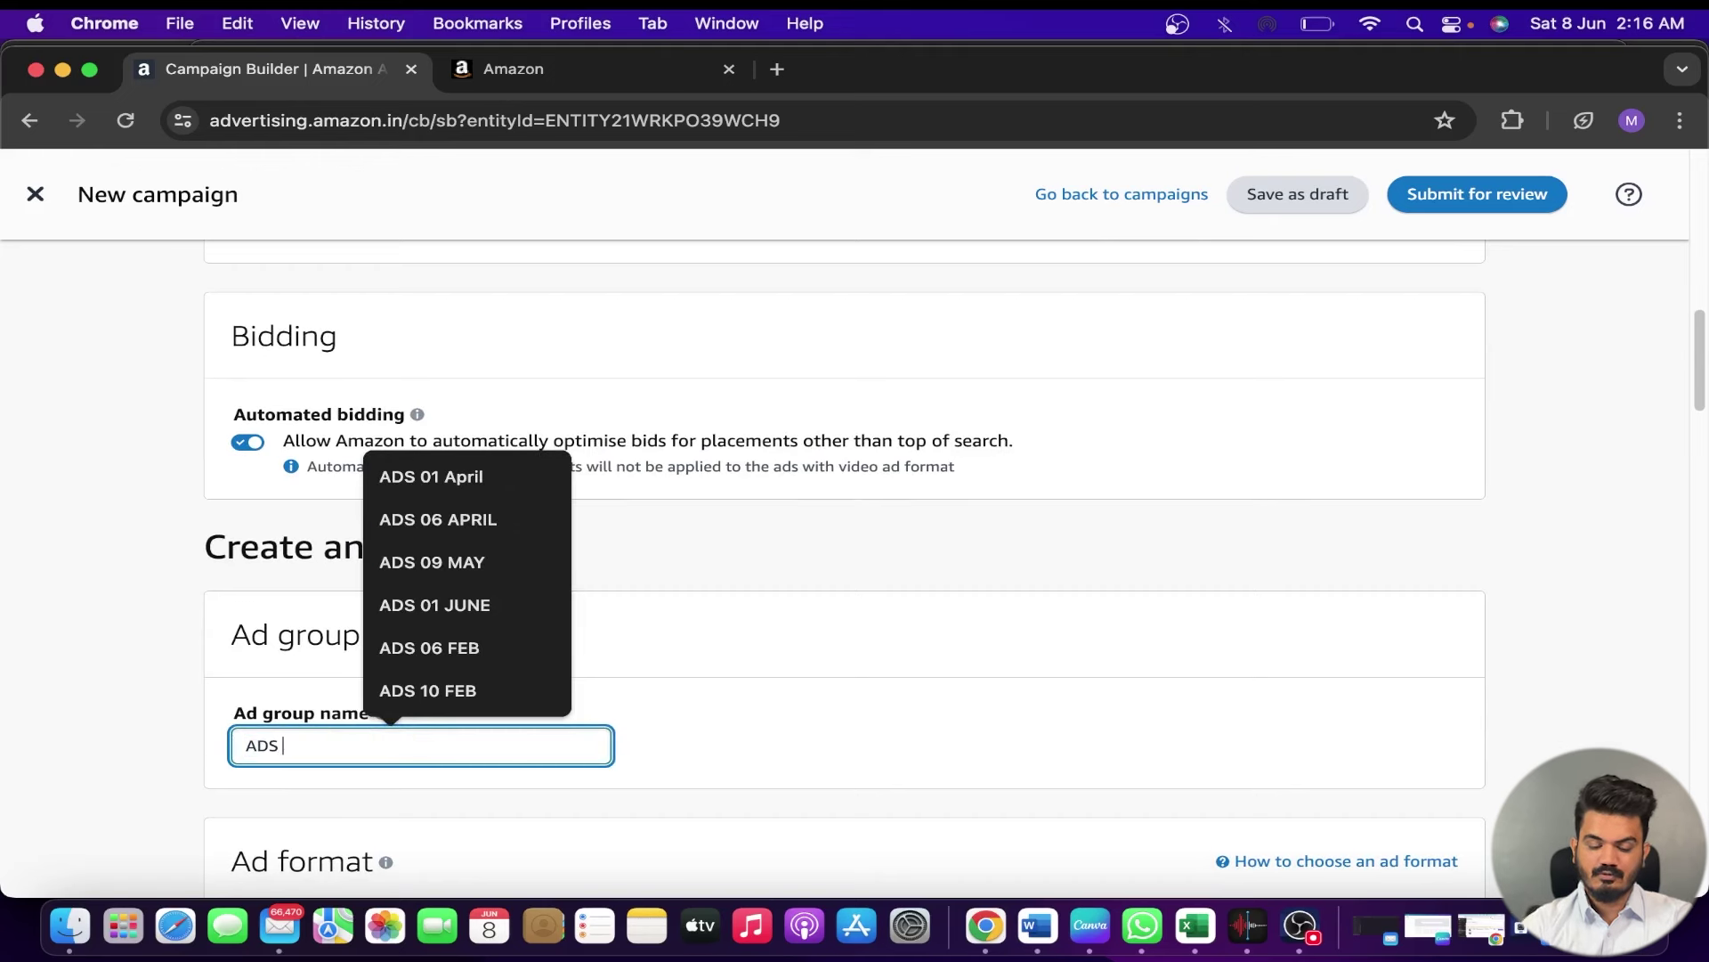
text( Video)
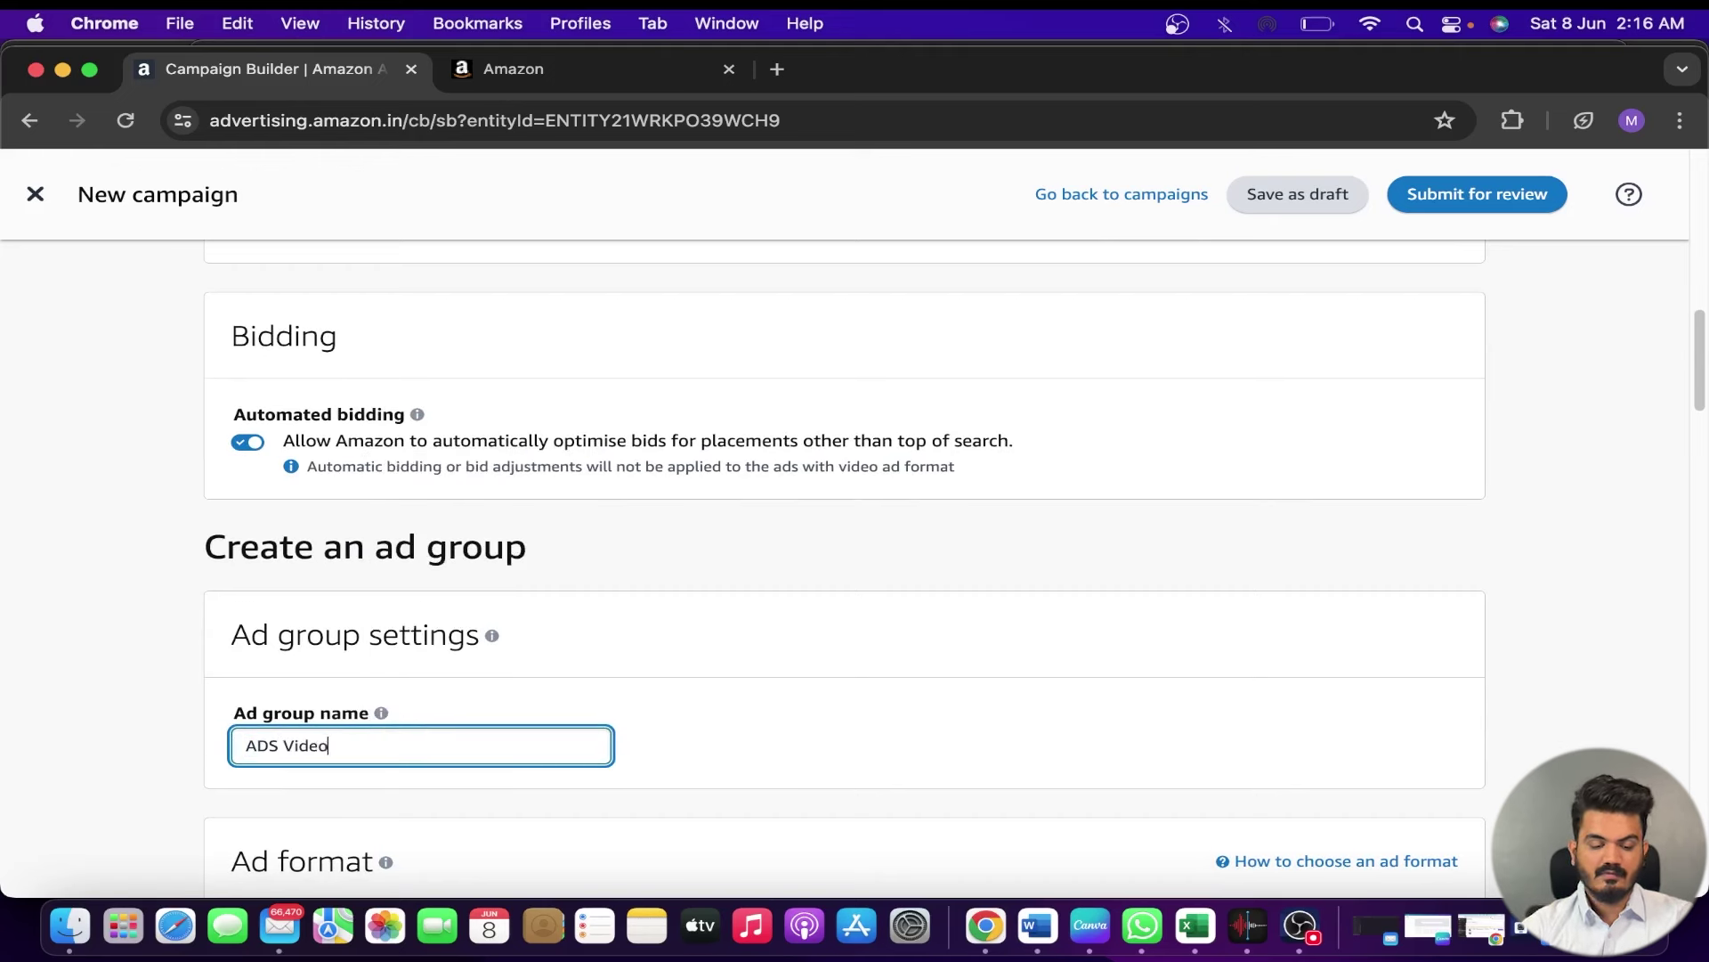
click(663, 730)
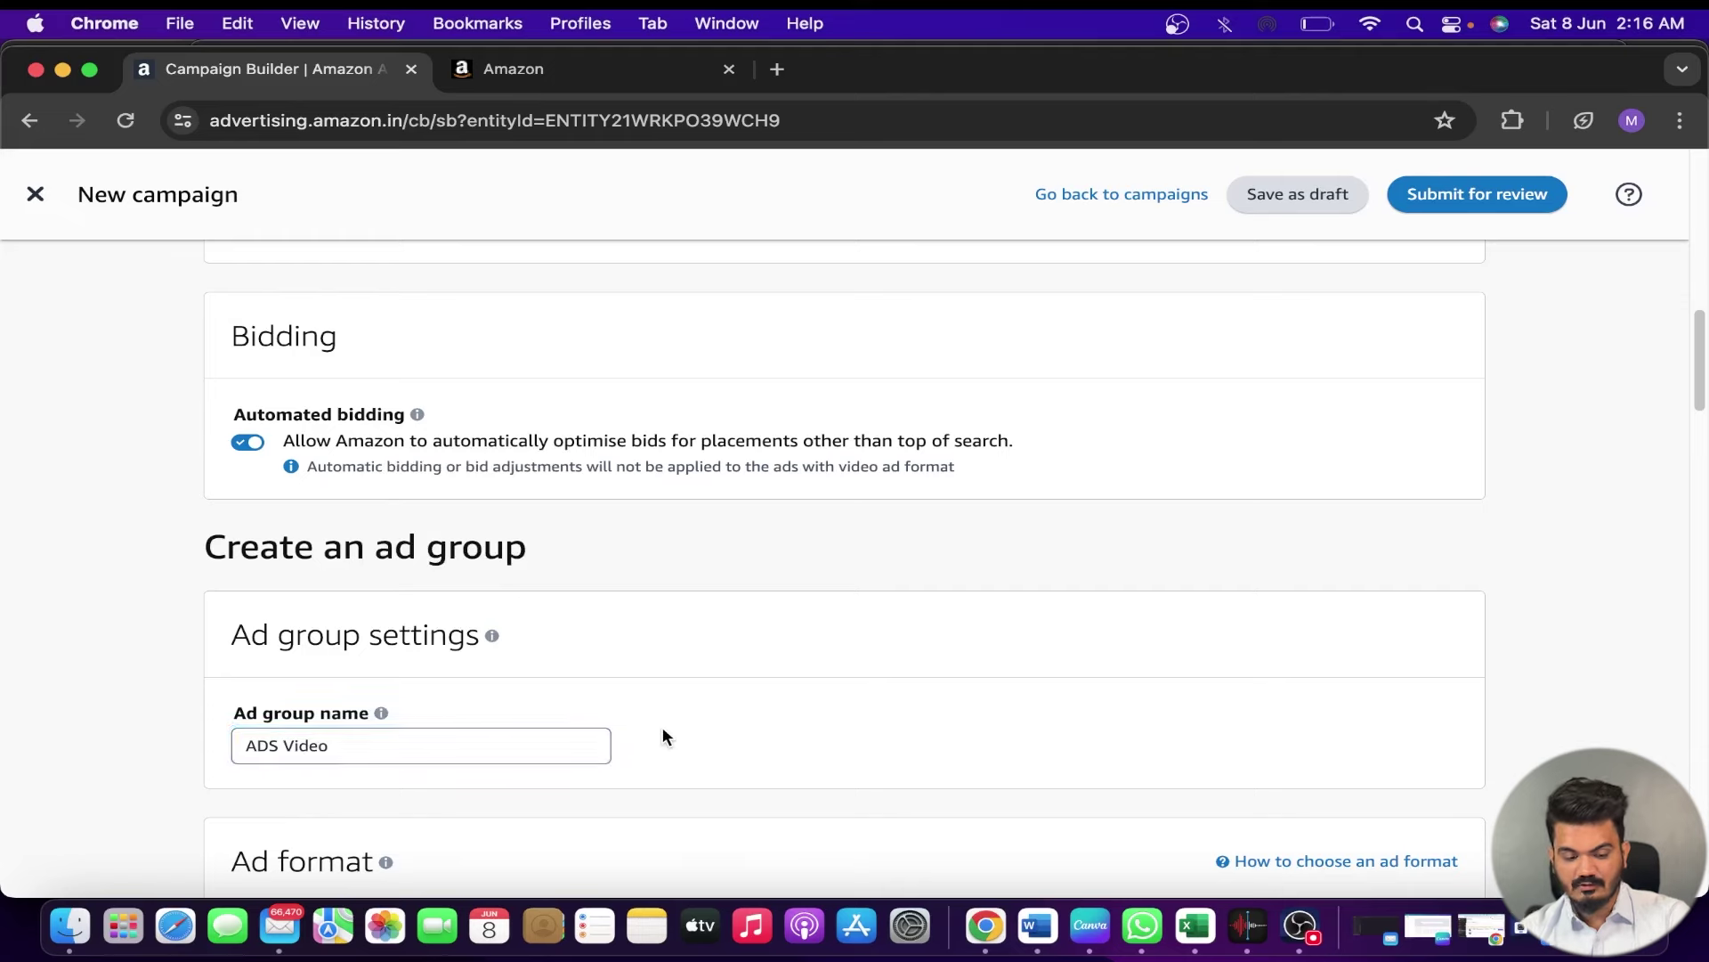
Step: Choose the Video ad format and set the landing page to Store on Amazon (including subpages)
scroll(663, 730, down, 5)
scroll(699, 615, down, 2)
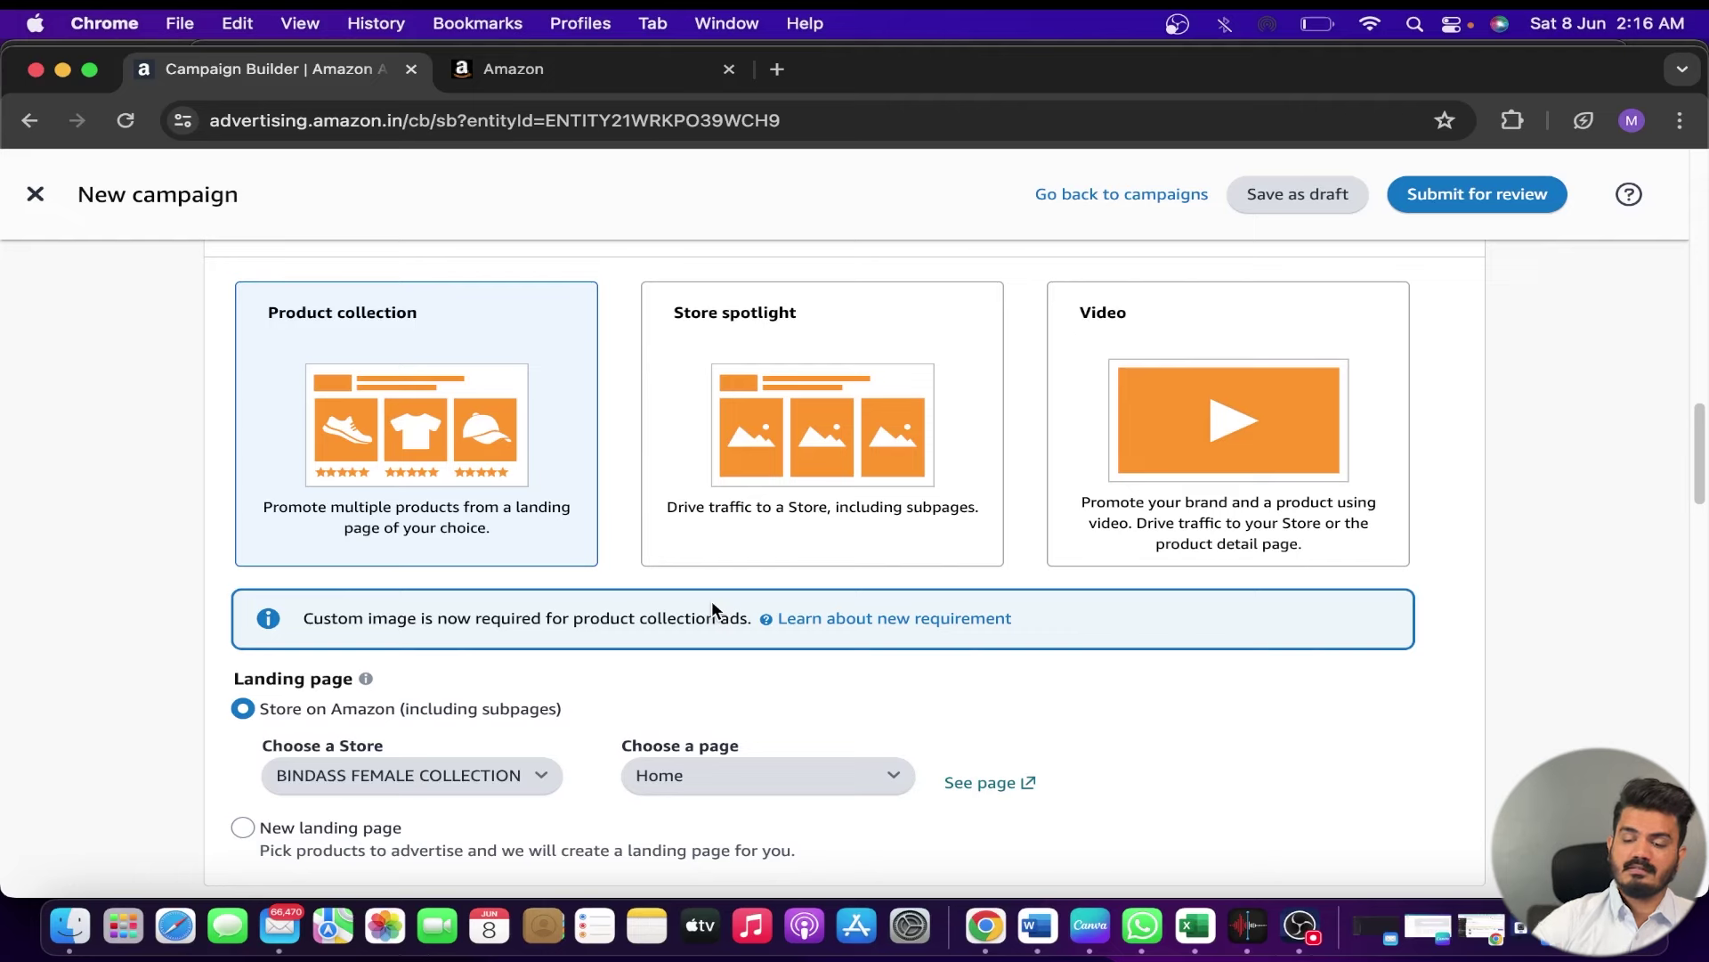
click(1210, 336)
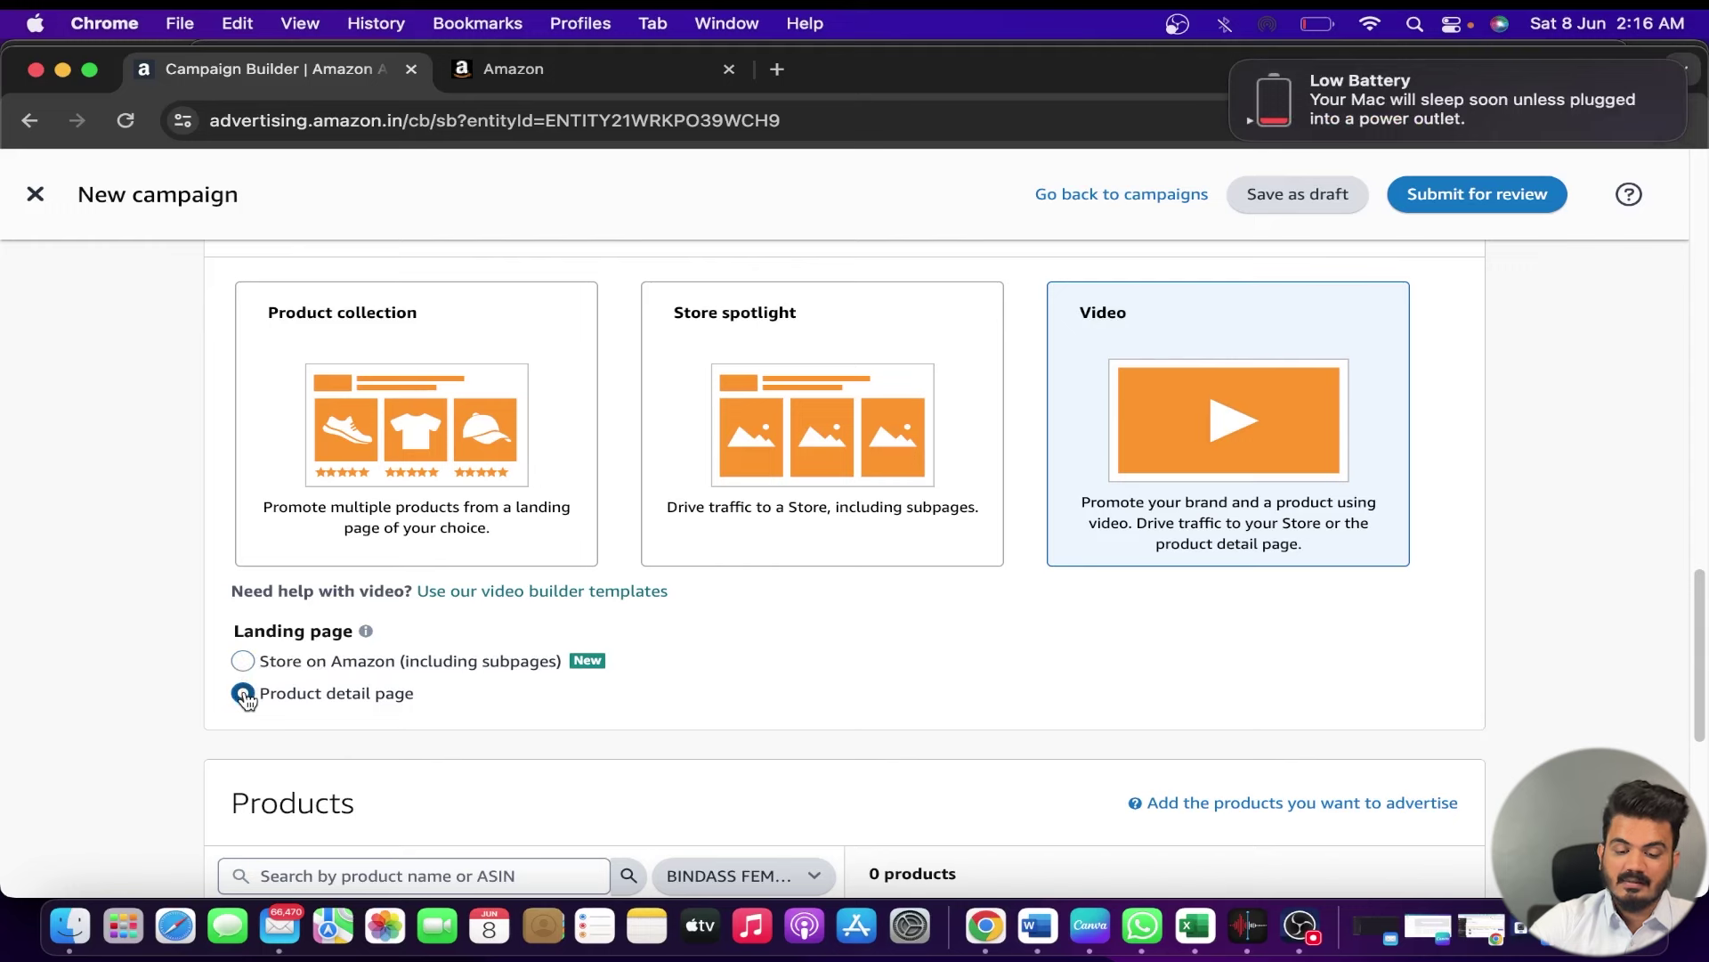
scroll(515, 667, down, 1)
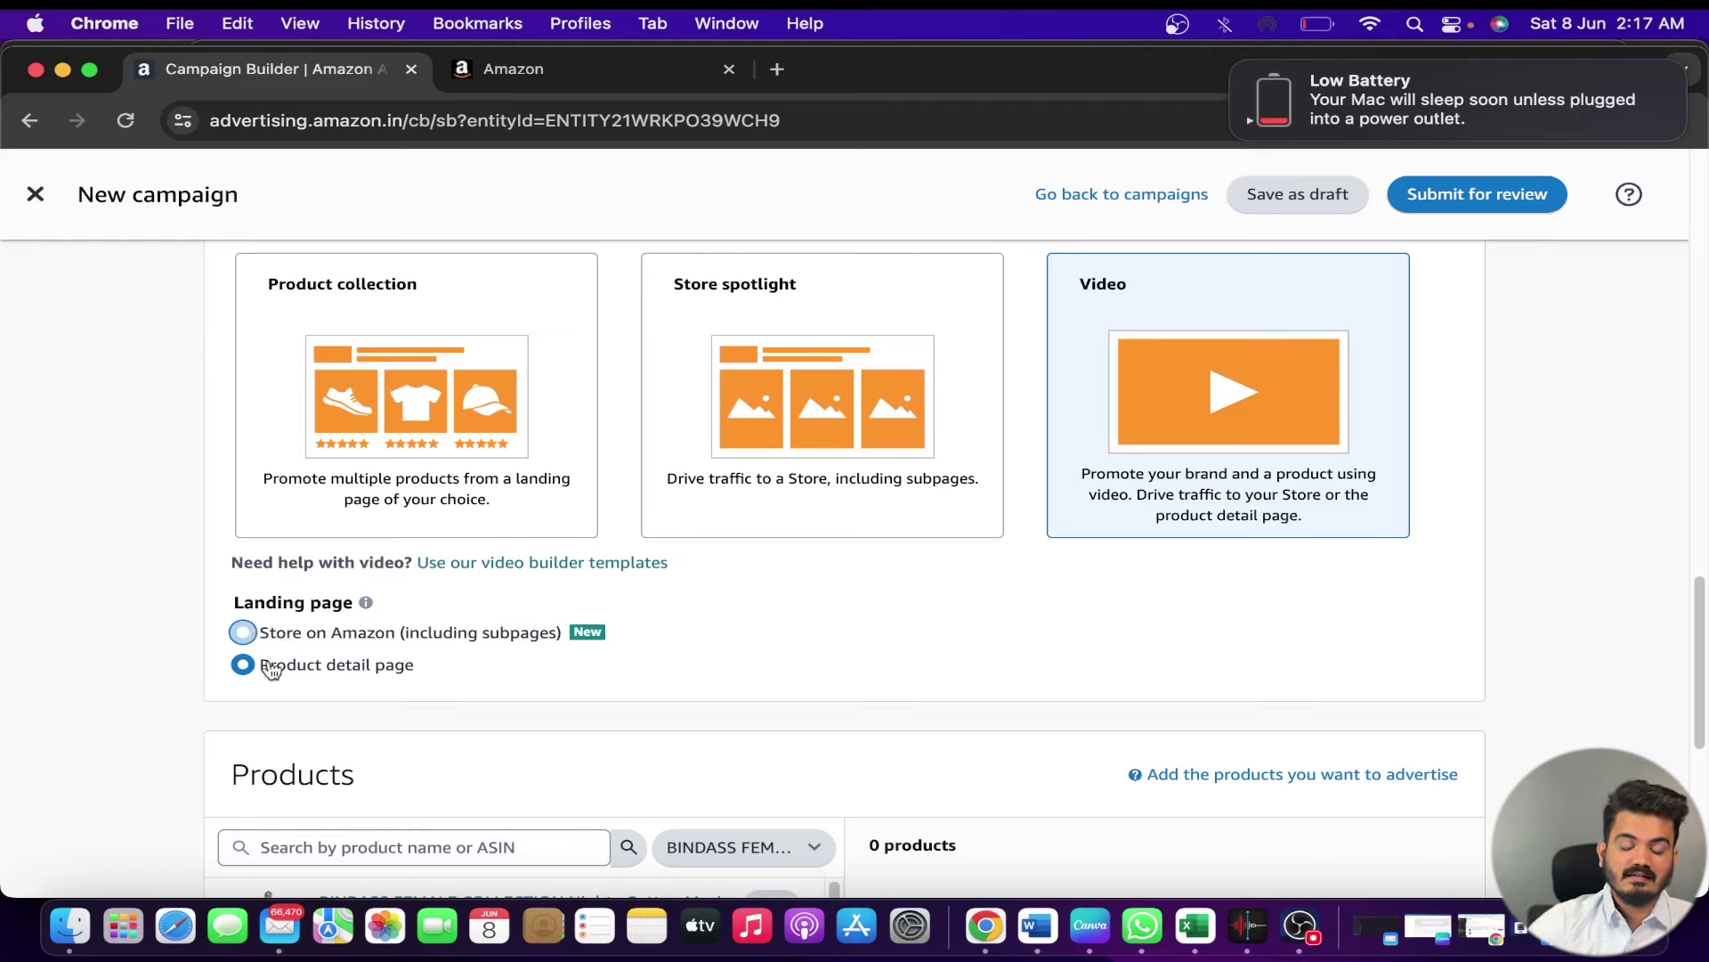
click(356, 637)
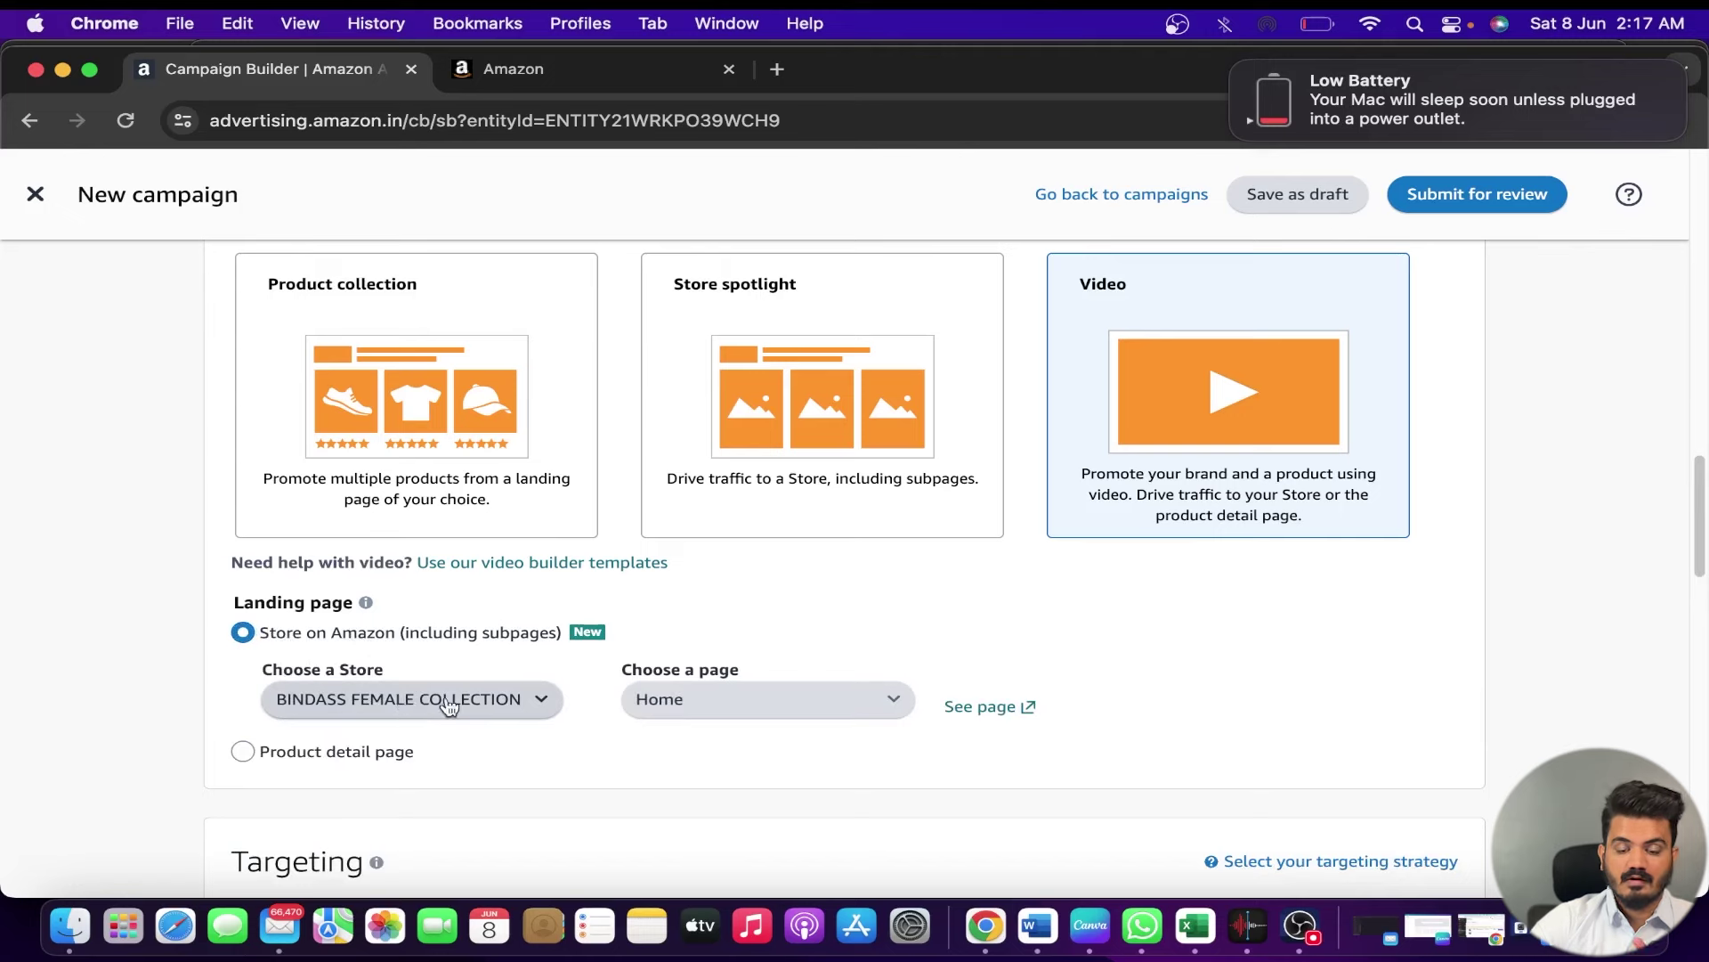
Step: Check which pages of the store can be chosen as the landing page
click(787, 703)
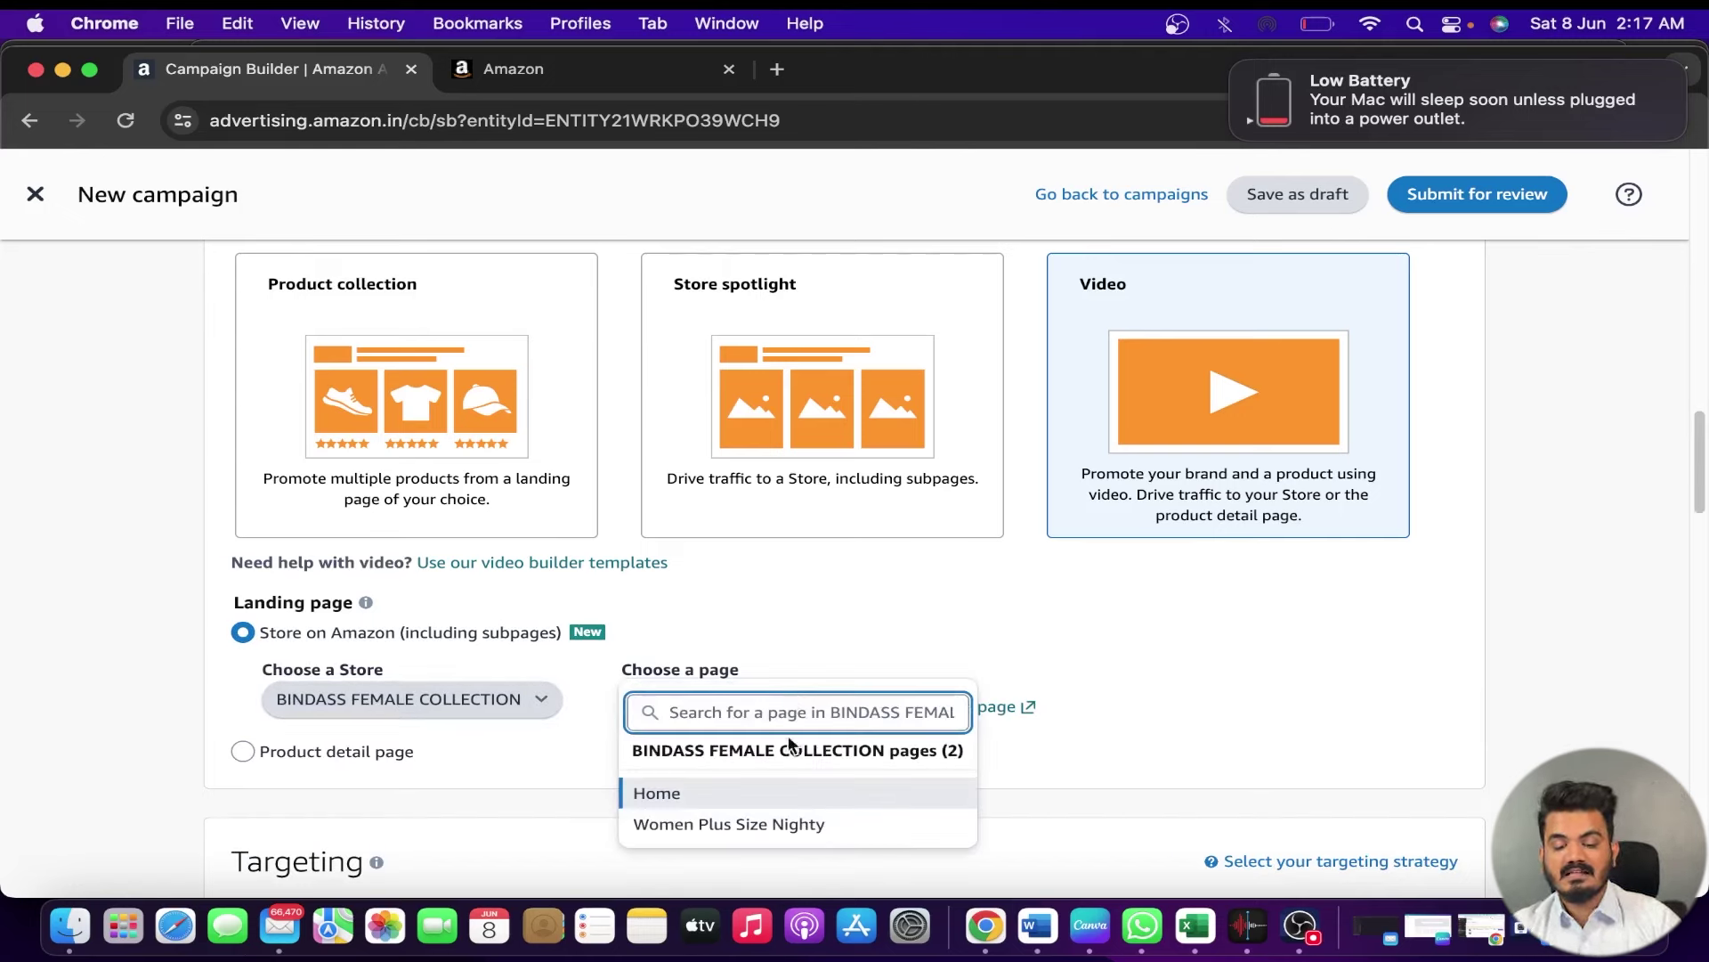
click(873, 627)
scroll(775, 728, down, 5)
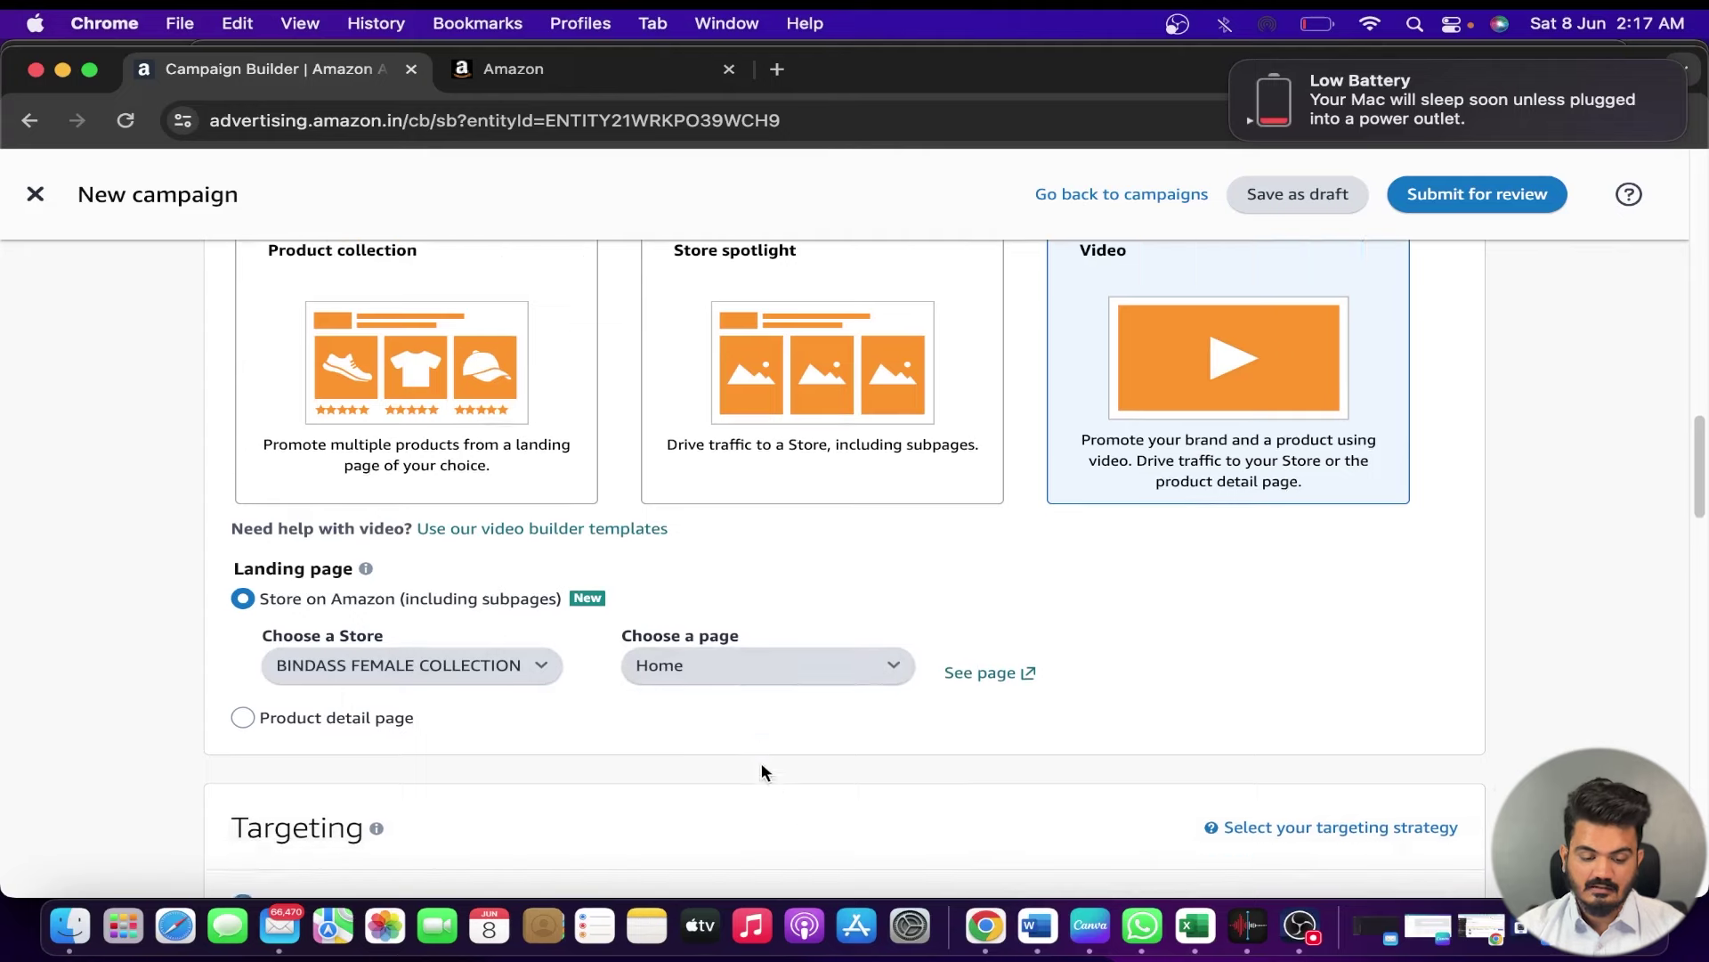
scroll(727, 733, down, 2)
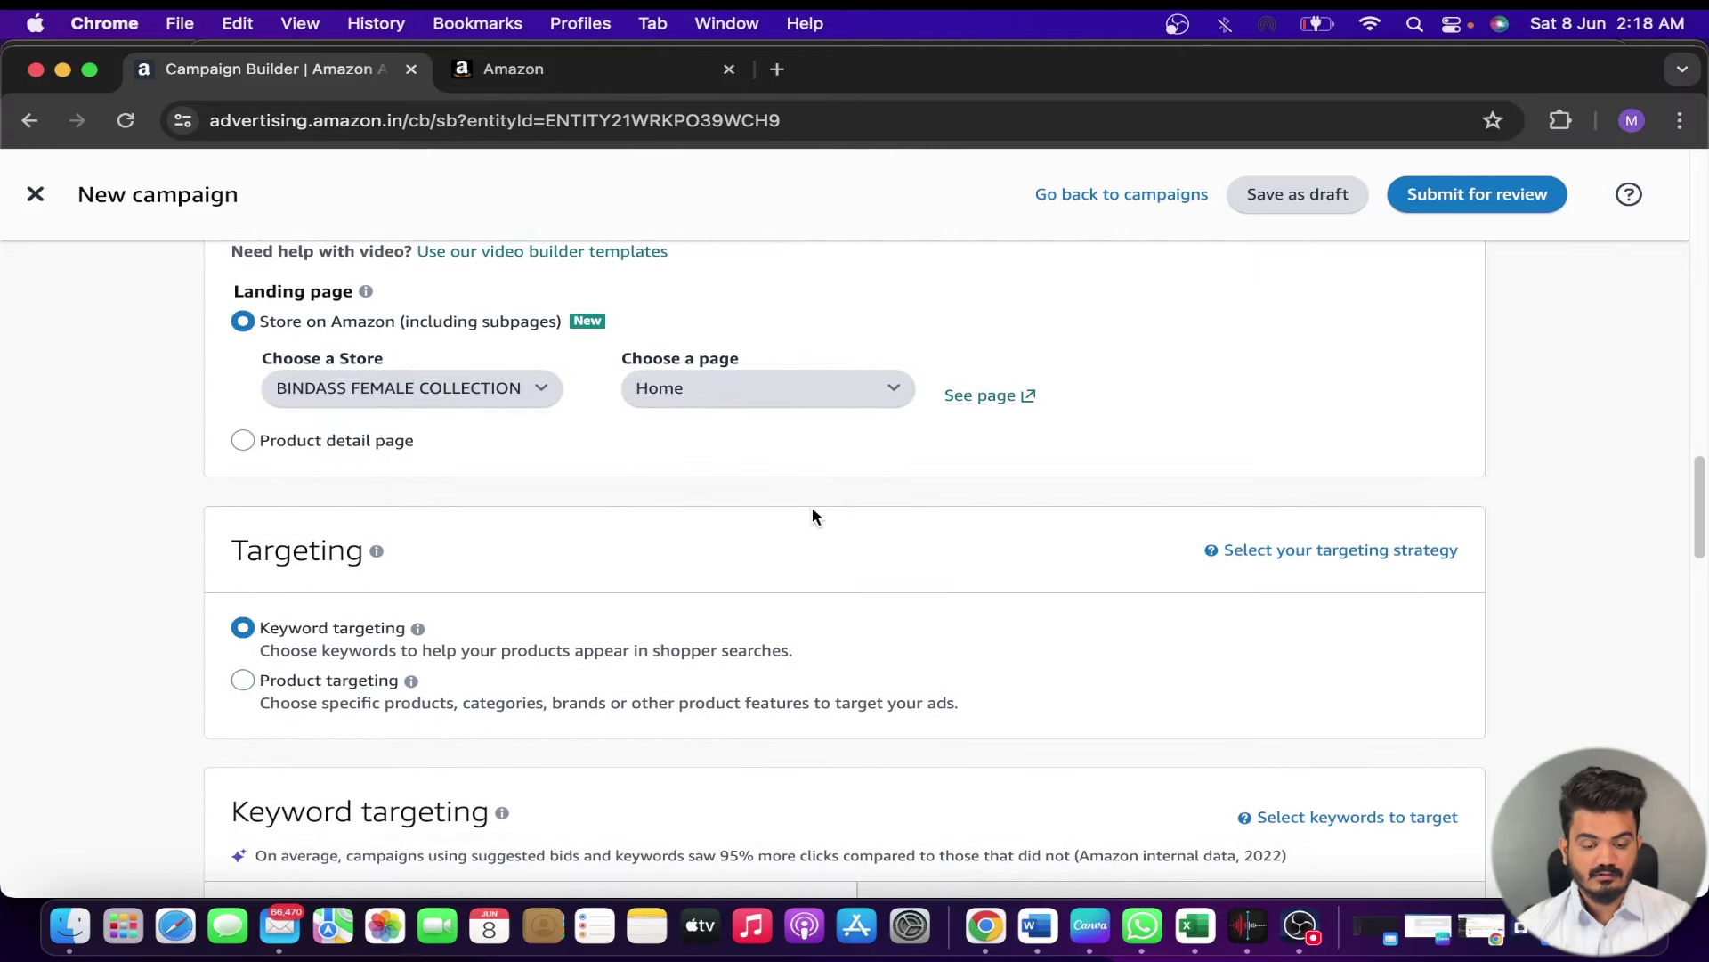
click(794, 386)
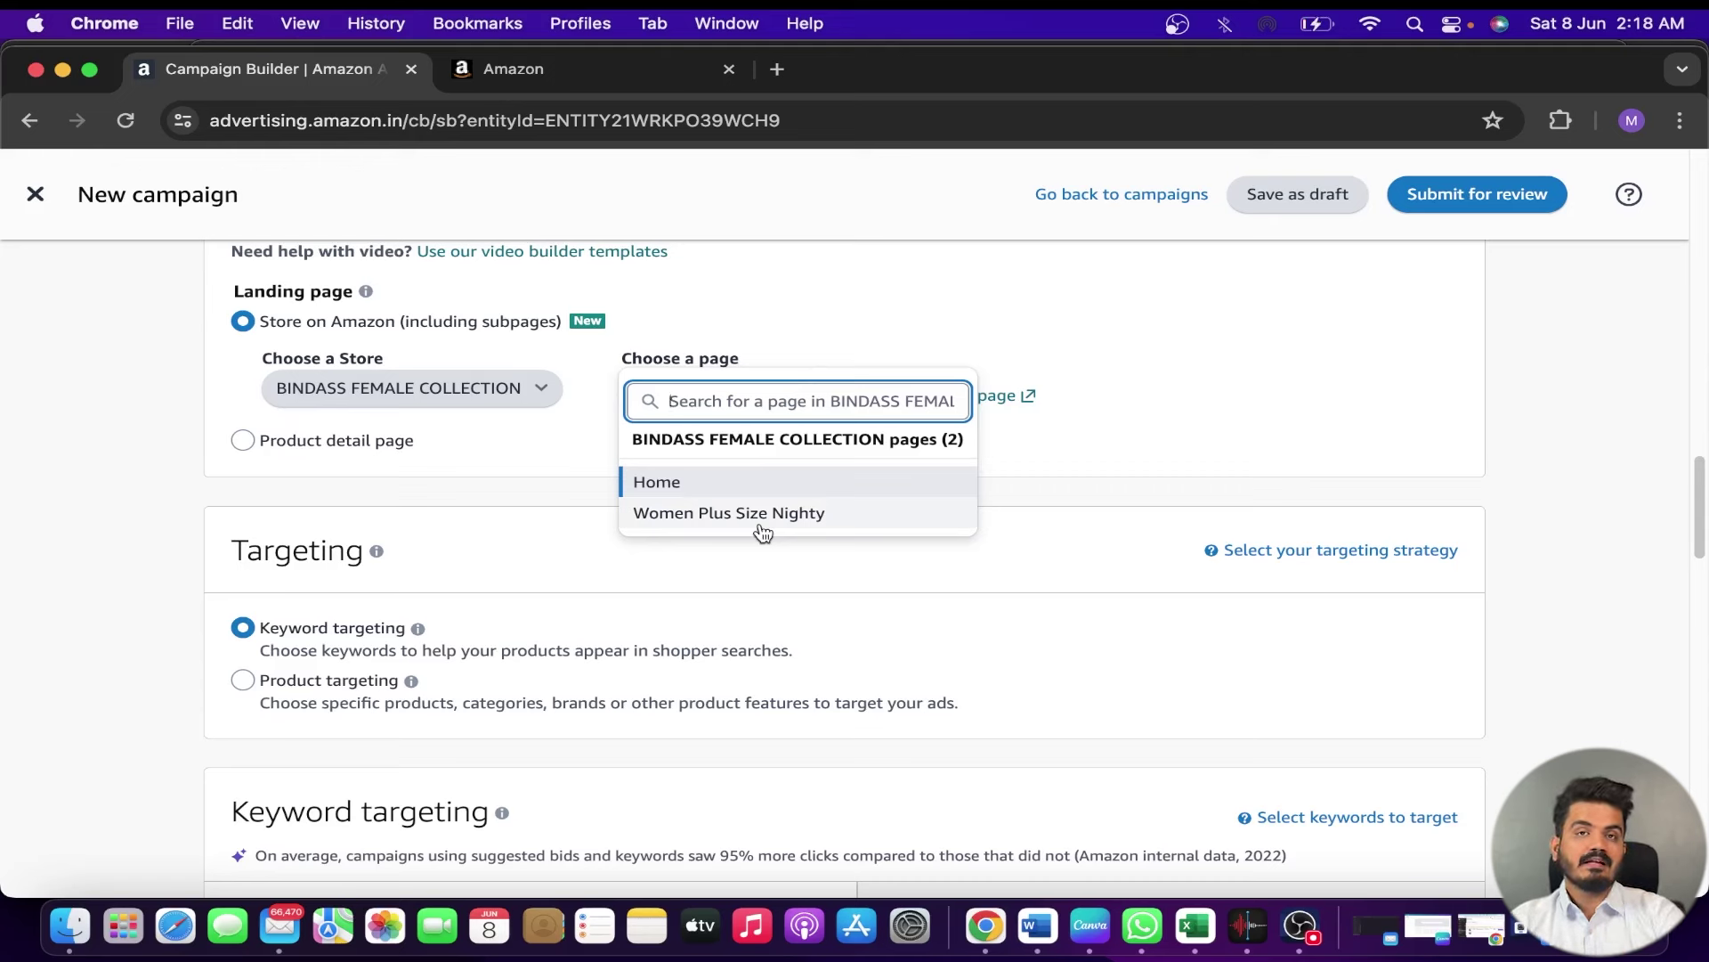
click(870, 298)
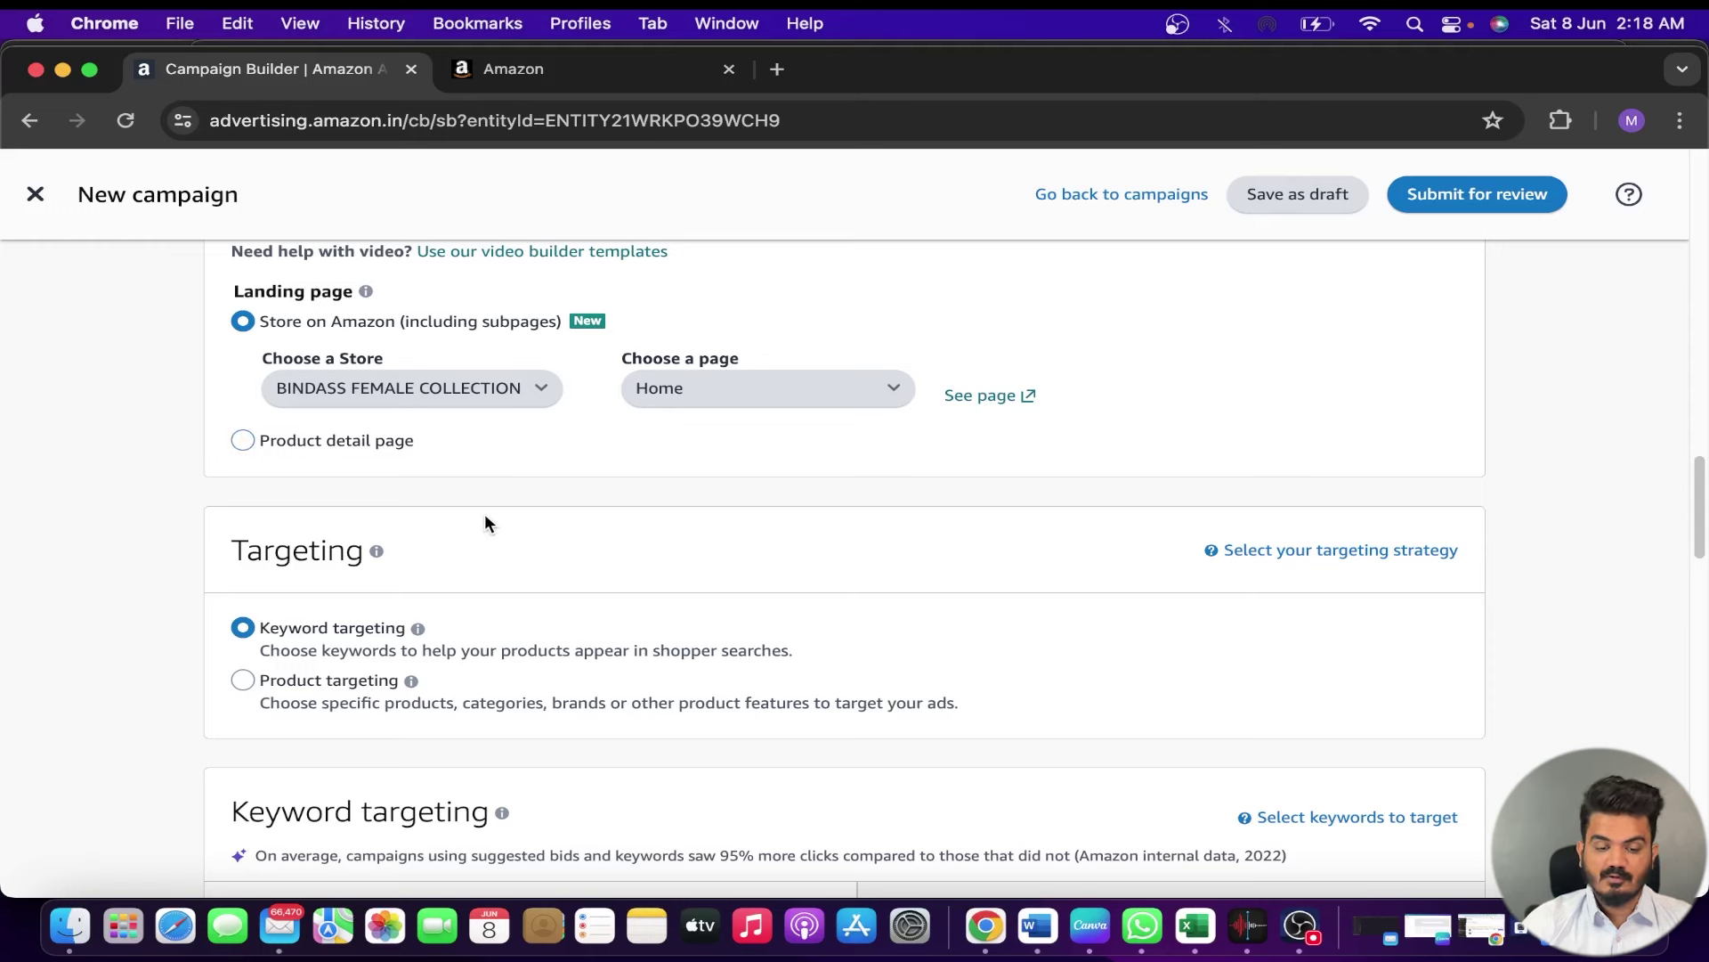
Step: Review the suggested keyword targets and switch the ad group to Product targeting
scroll(485, 516, down, 1)
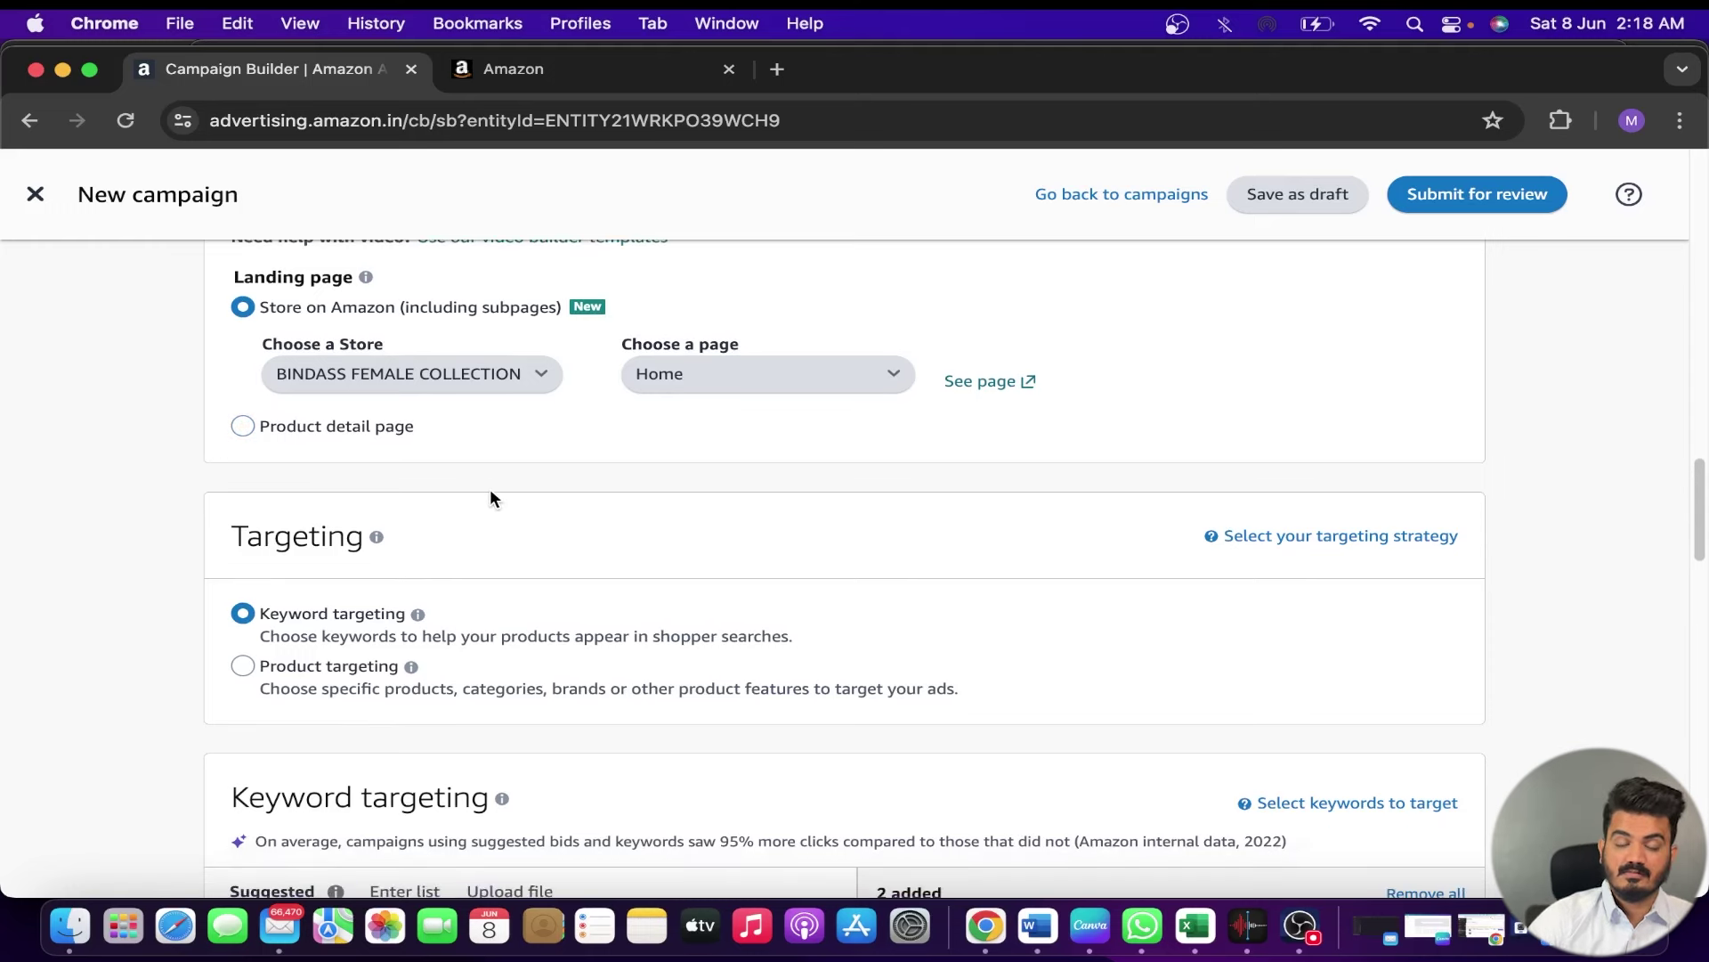
scroll(489, 494, down, 2)
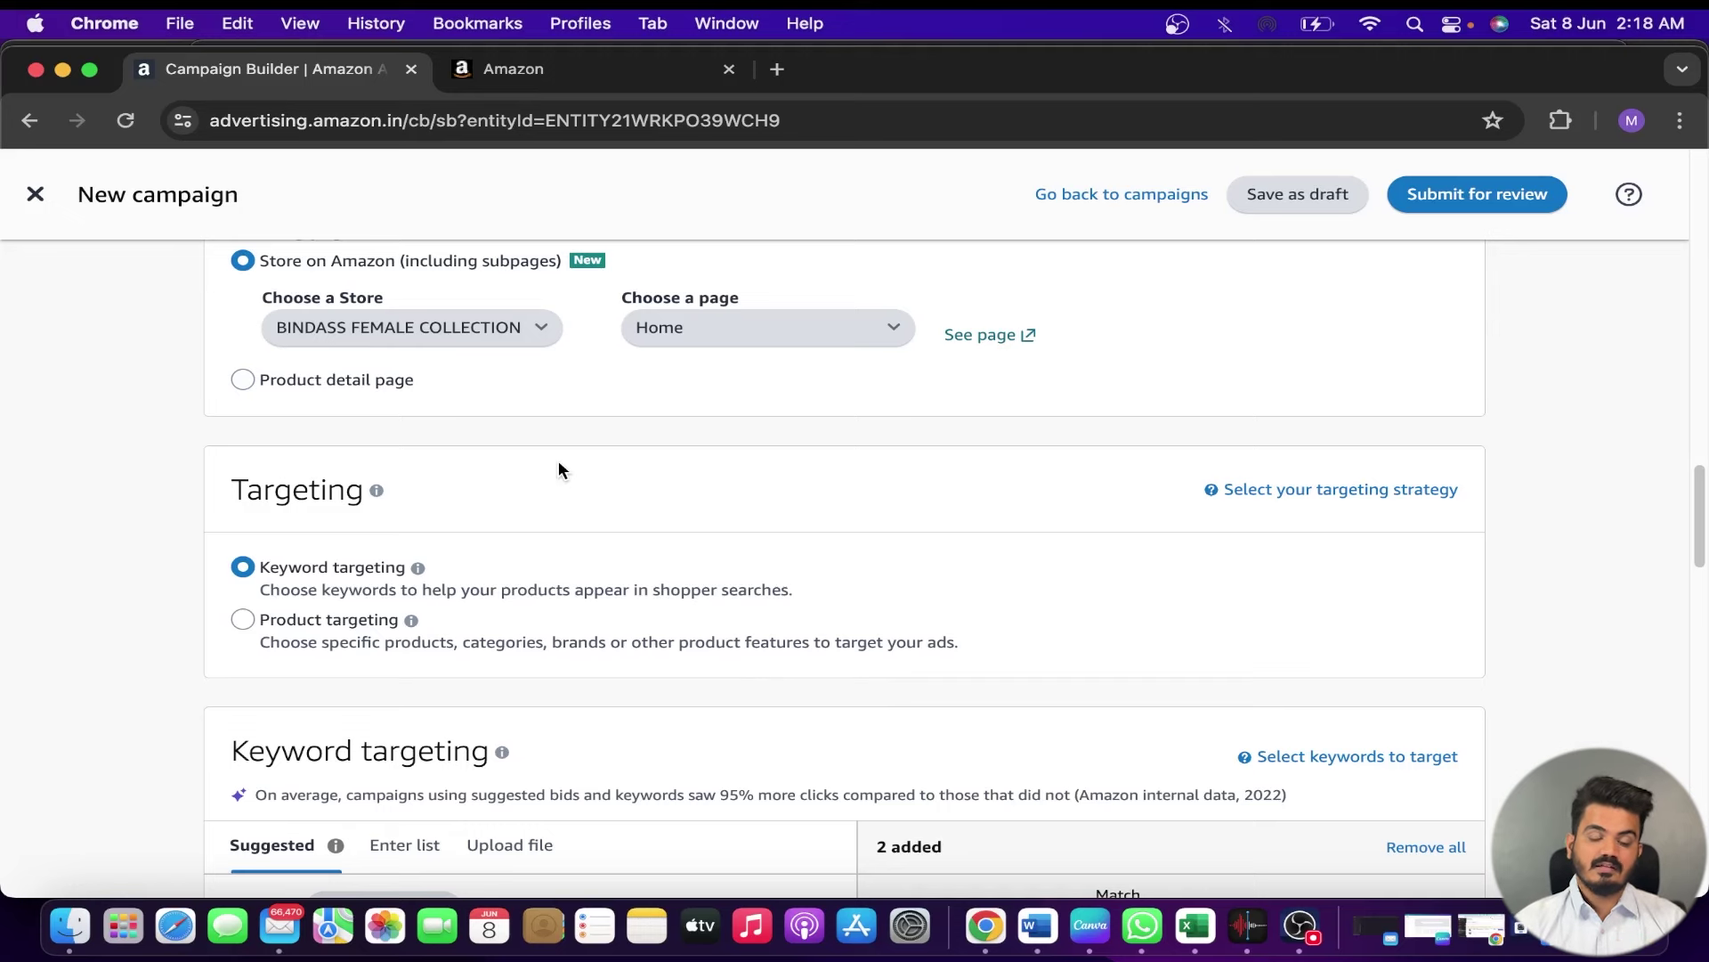
scroll(485, 622, down, 6)
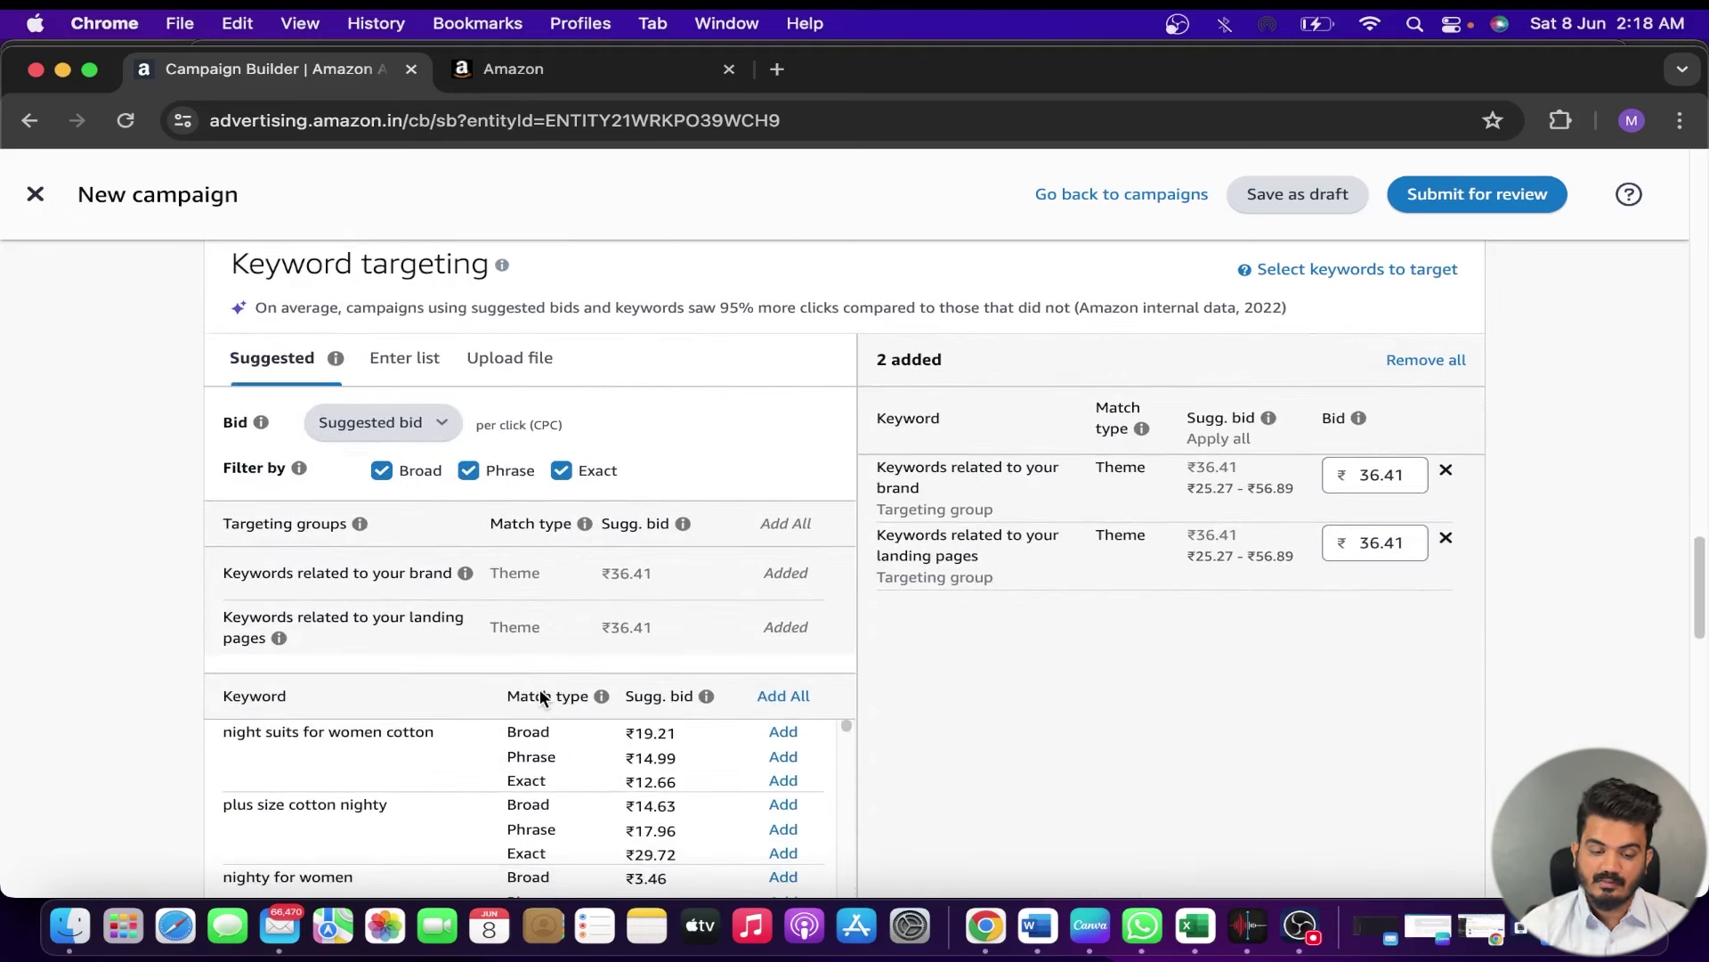
scroll(539, 688, down, 1)
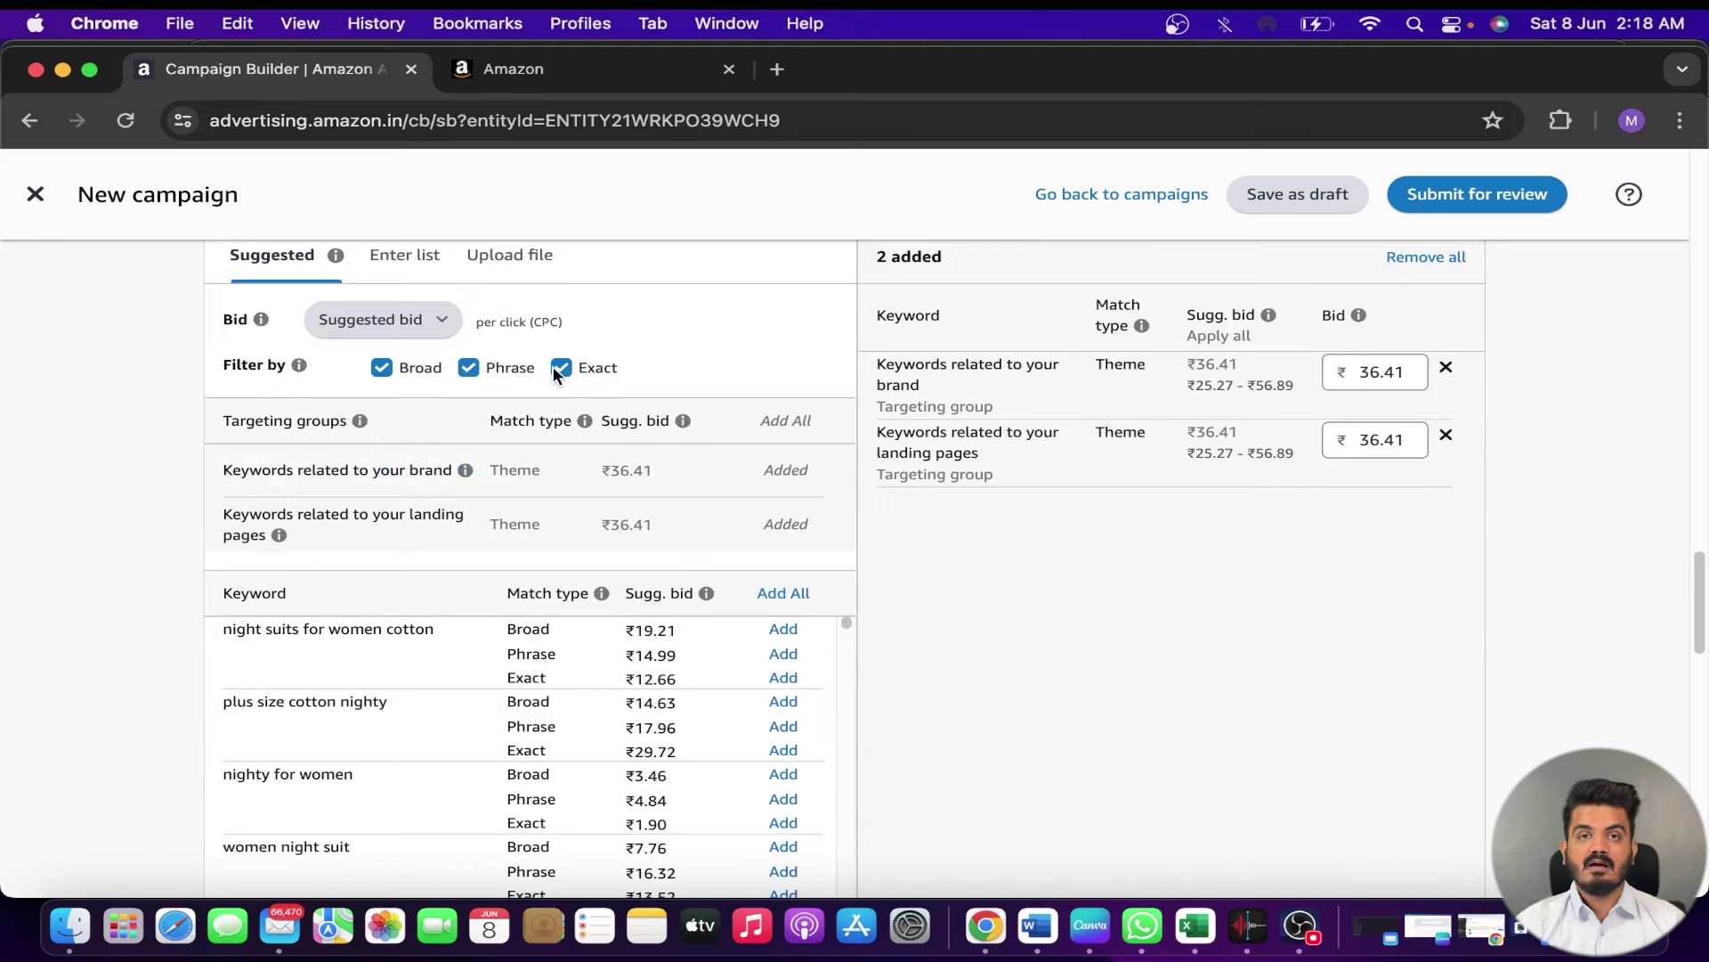
scroll(557, 374, up, 3)
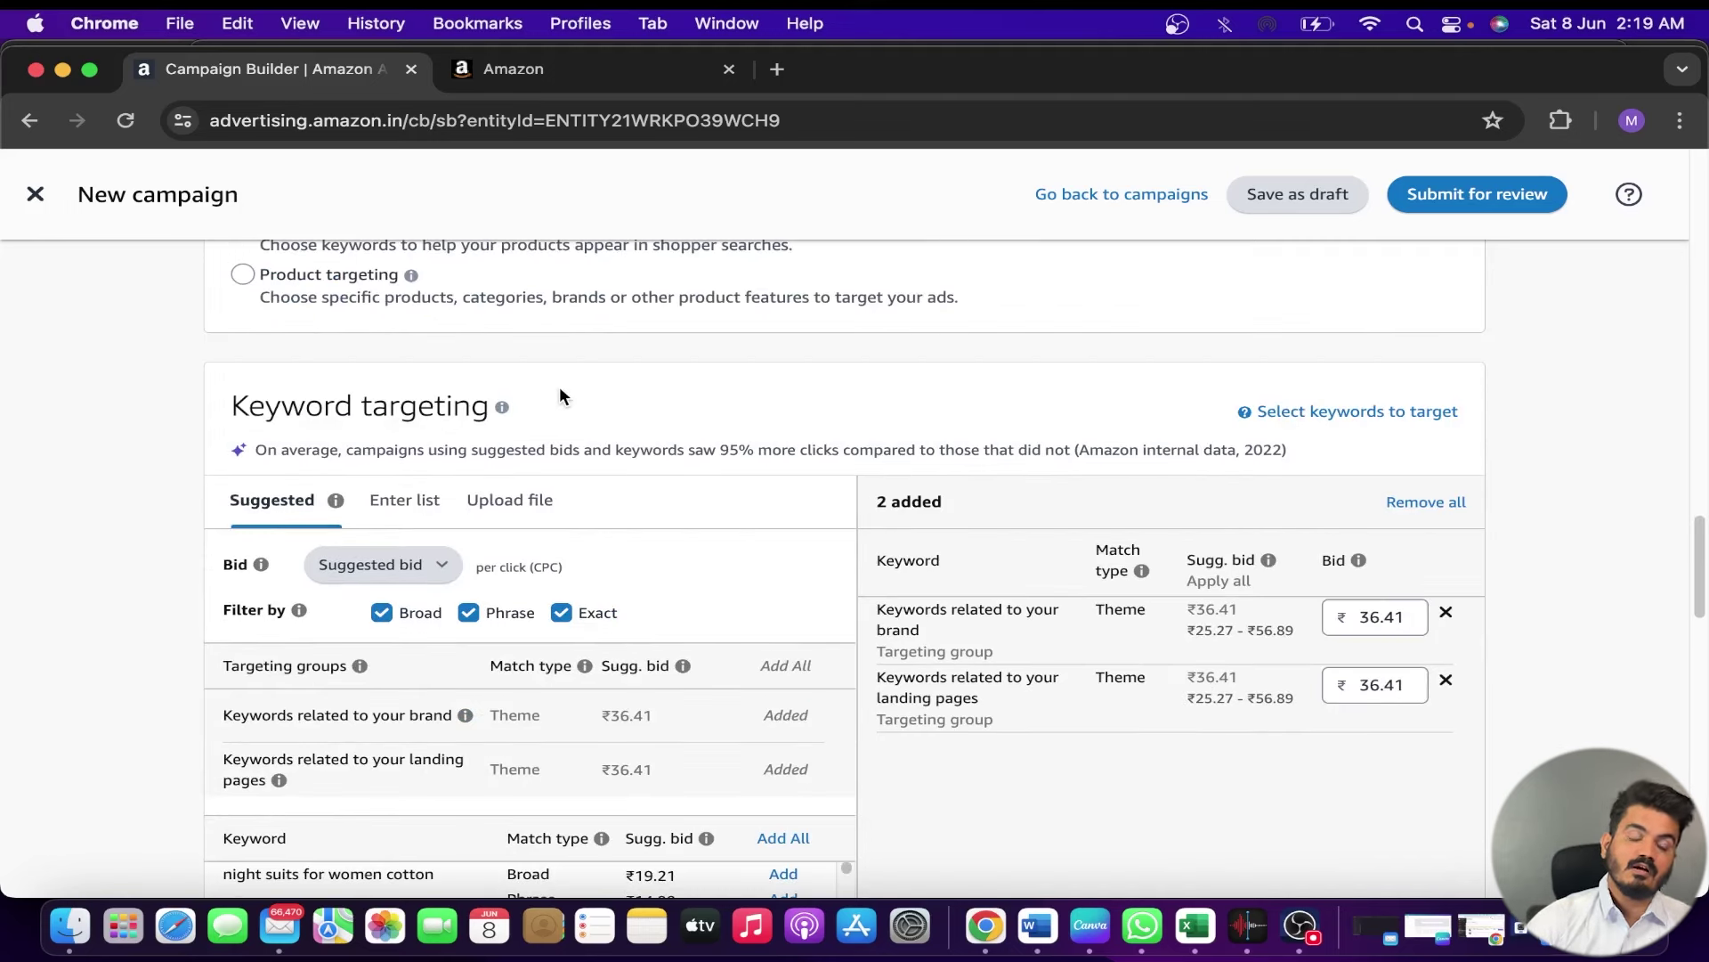
scroll(543, 408, up, 1)
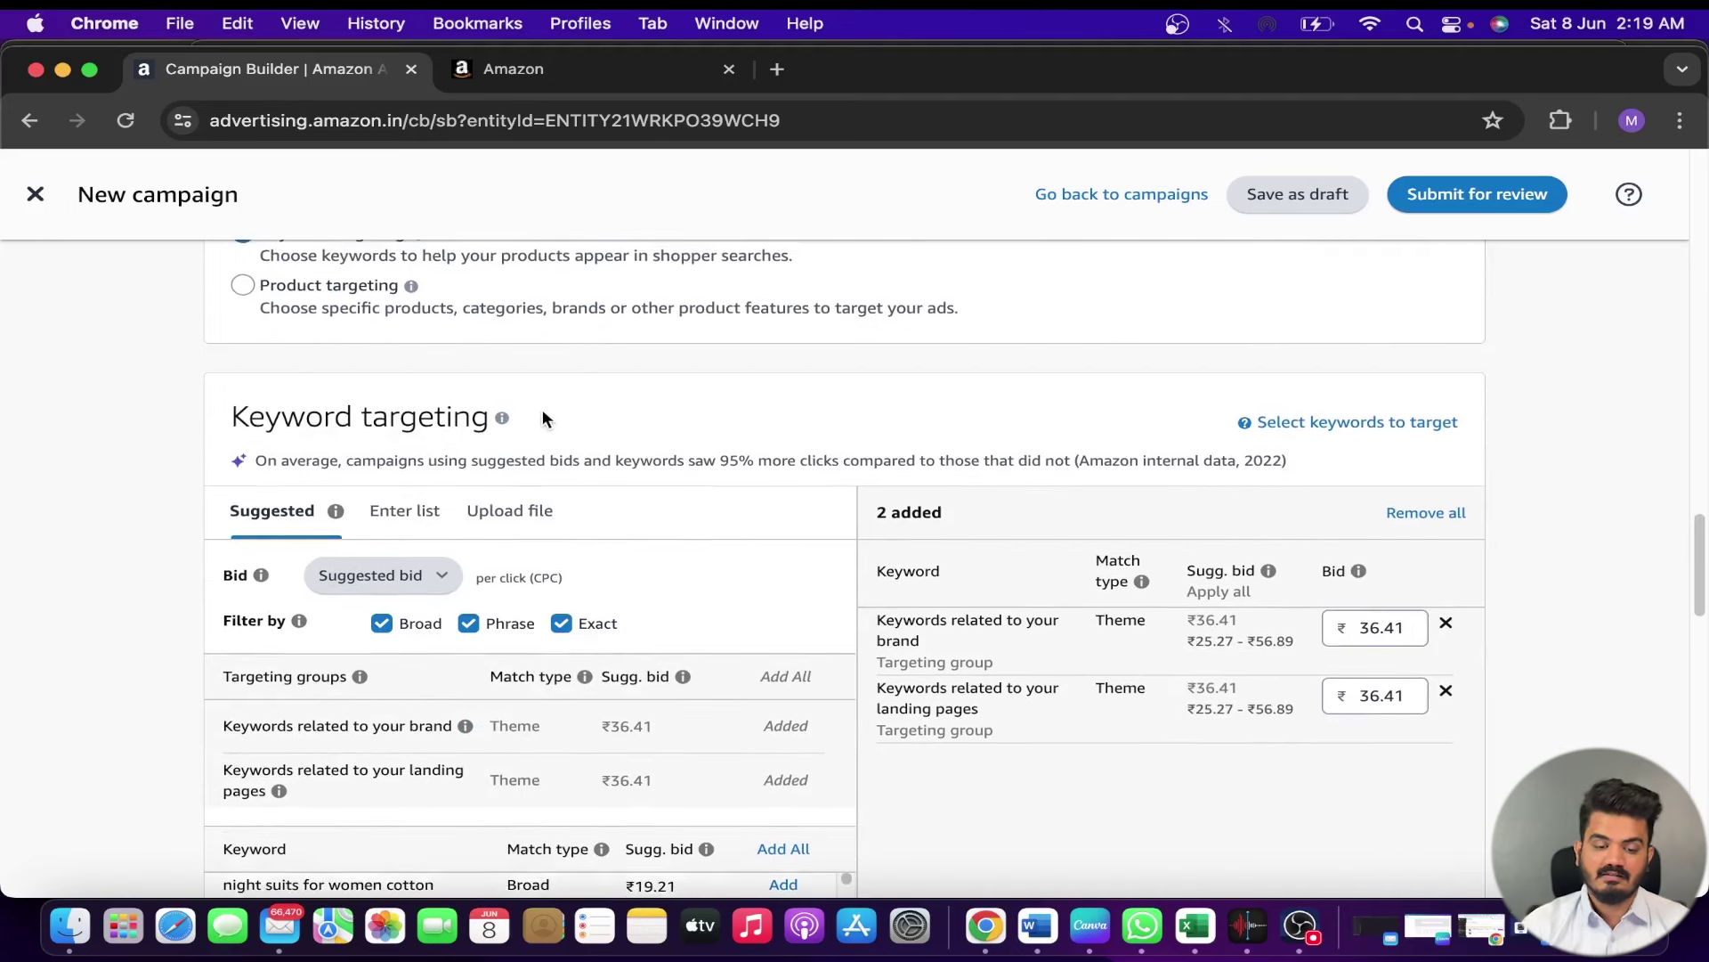
click(305, 312)
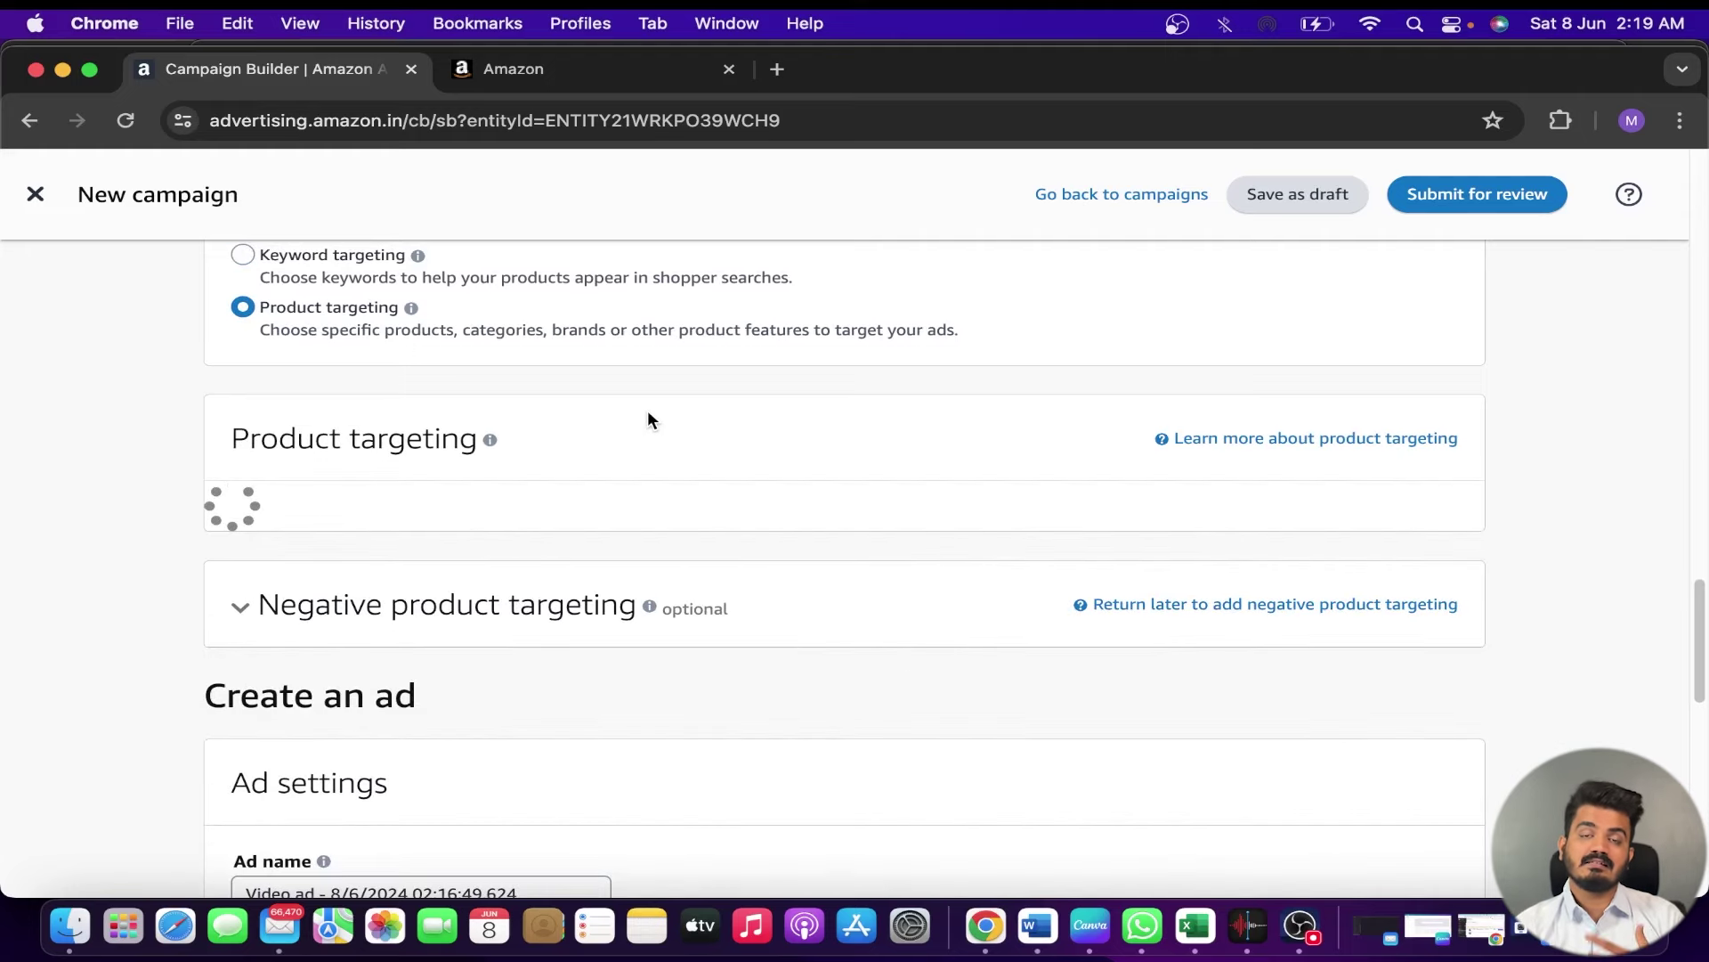
scroll(648, 421, down, 1)
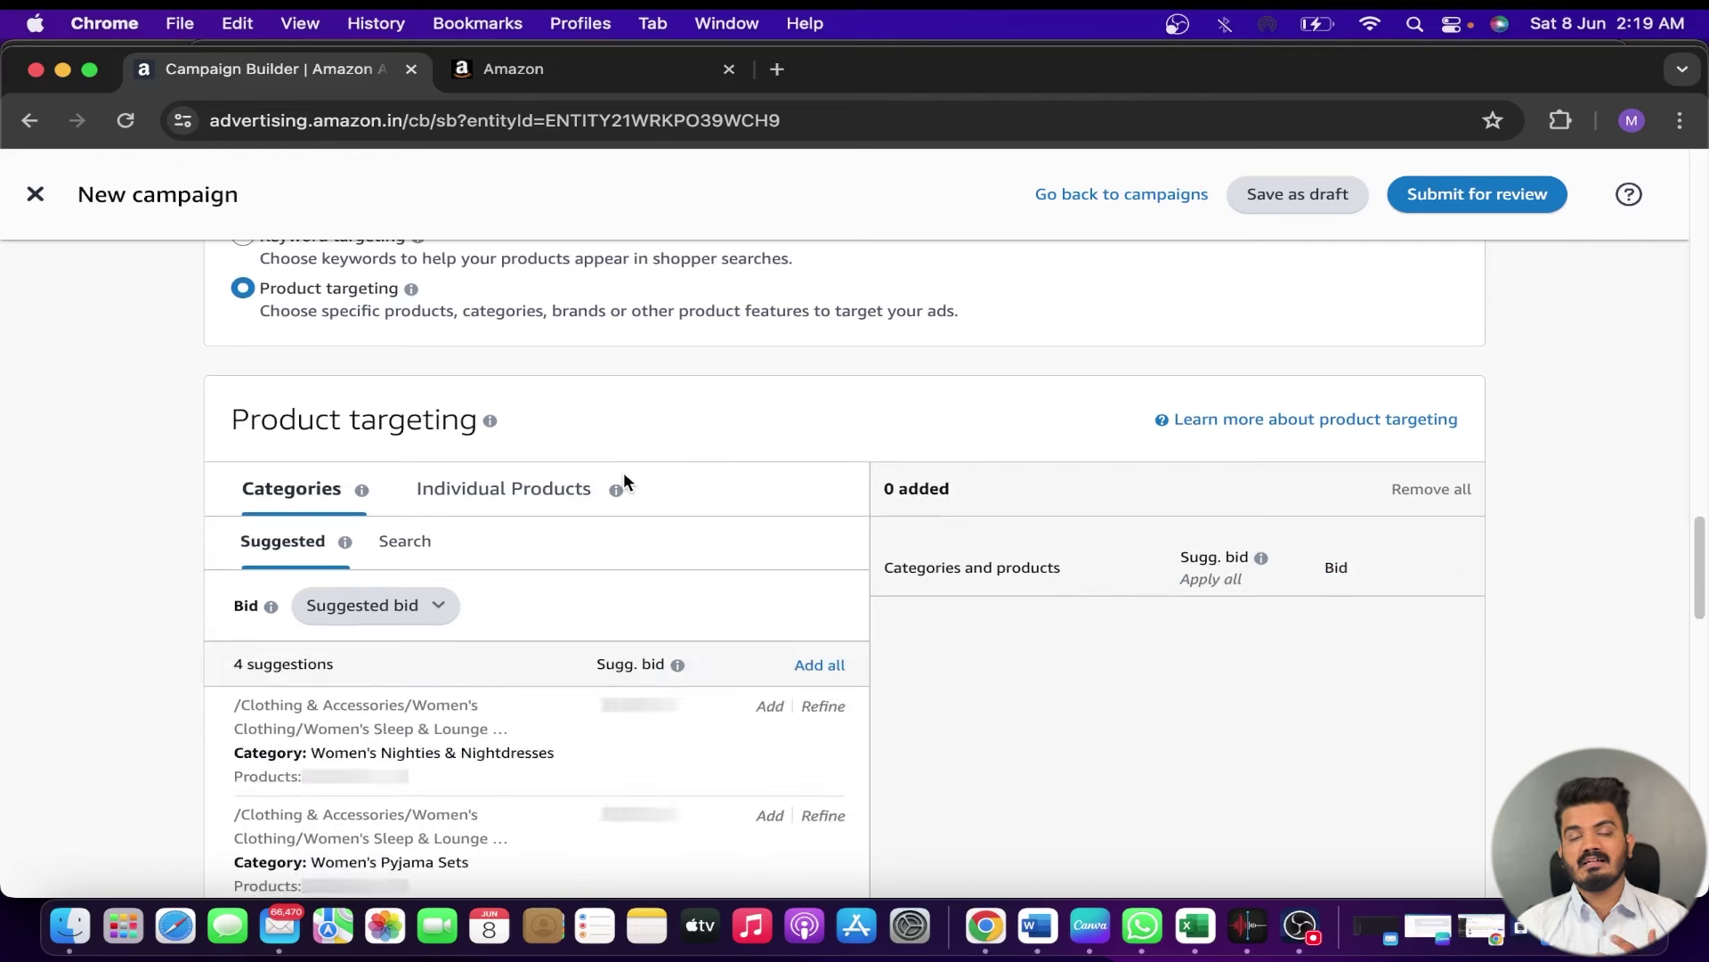
Step: Check the product search for individual product targeting, and go back to review the suggested categories
scroll(623, 476, down, 3)
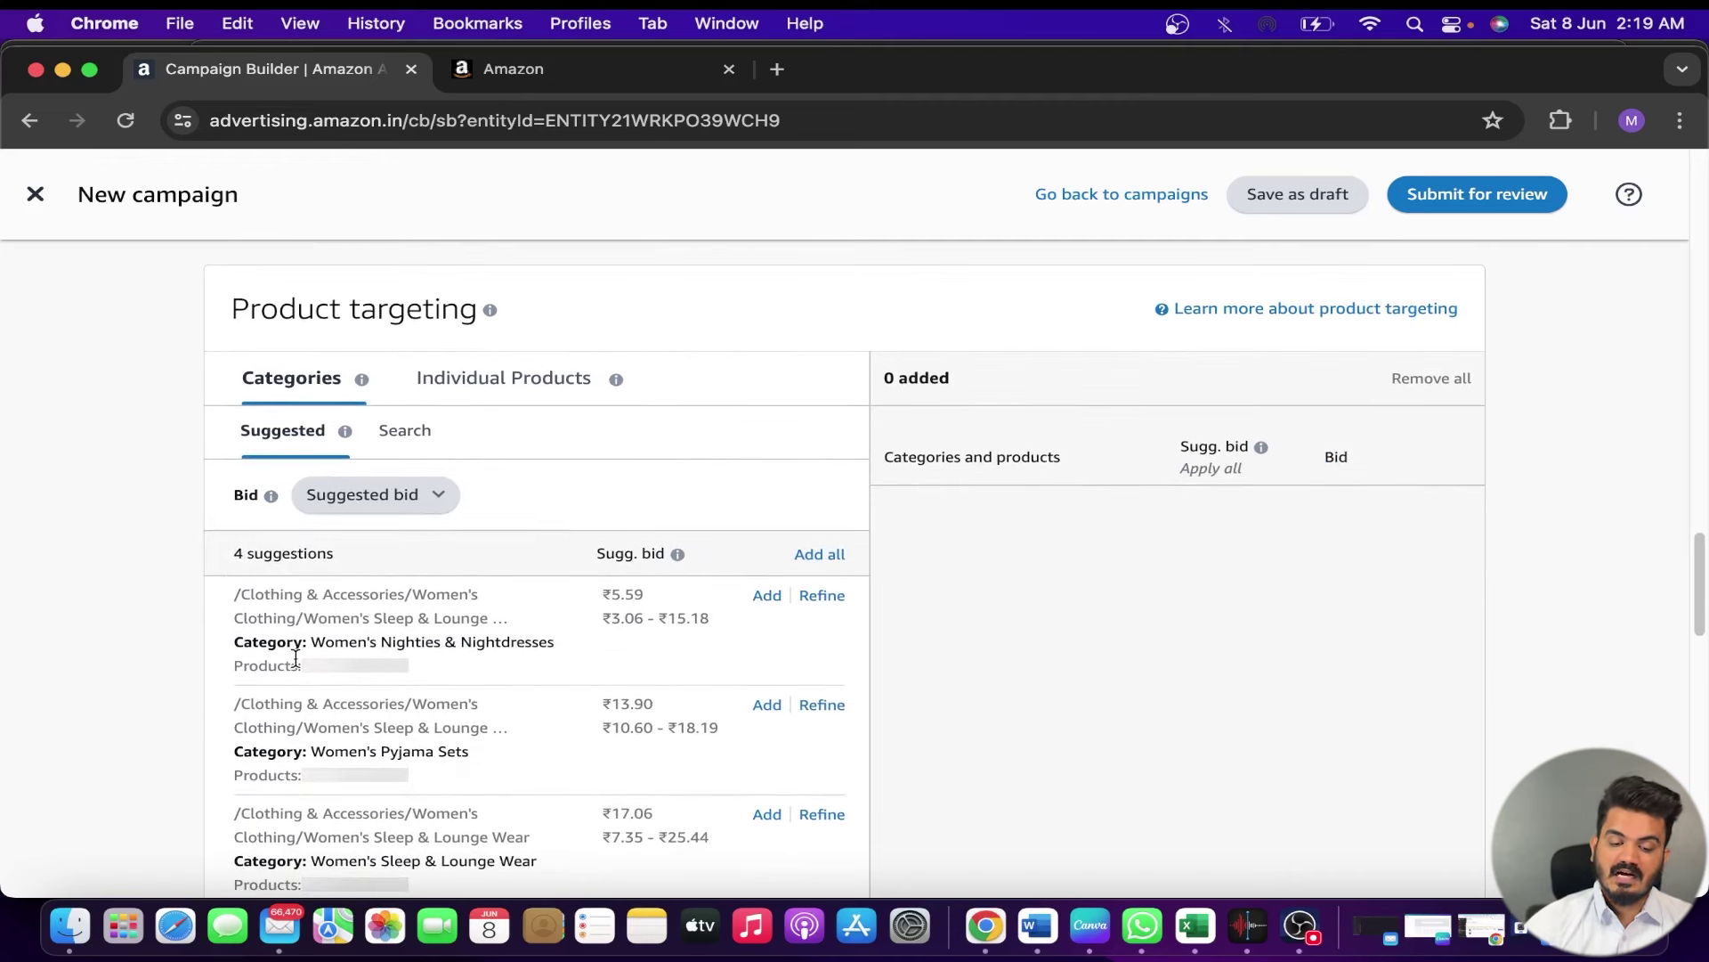
click(476, 382)
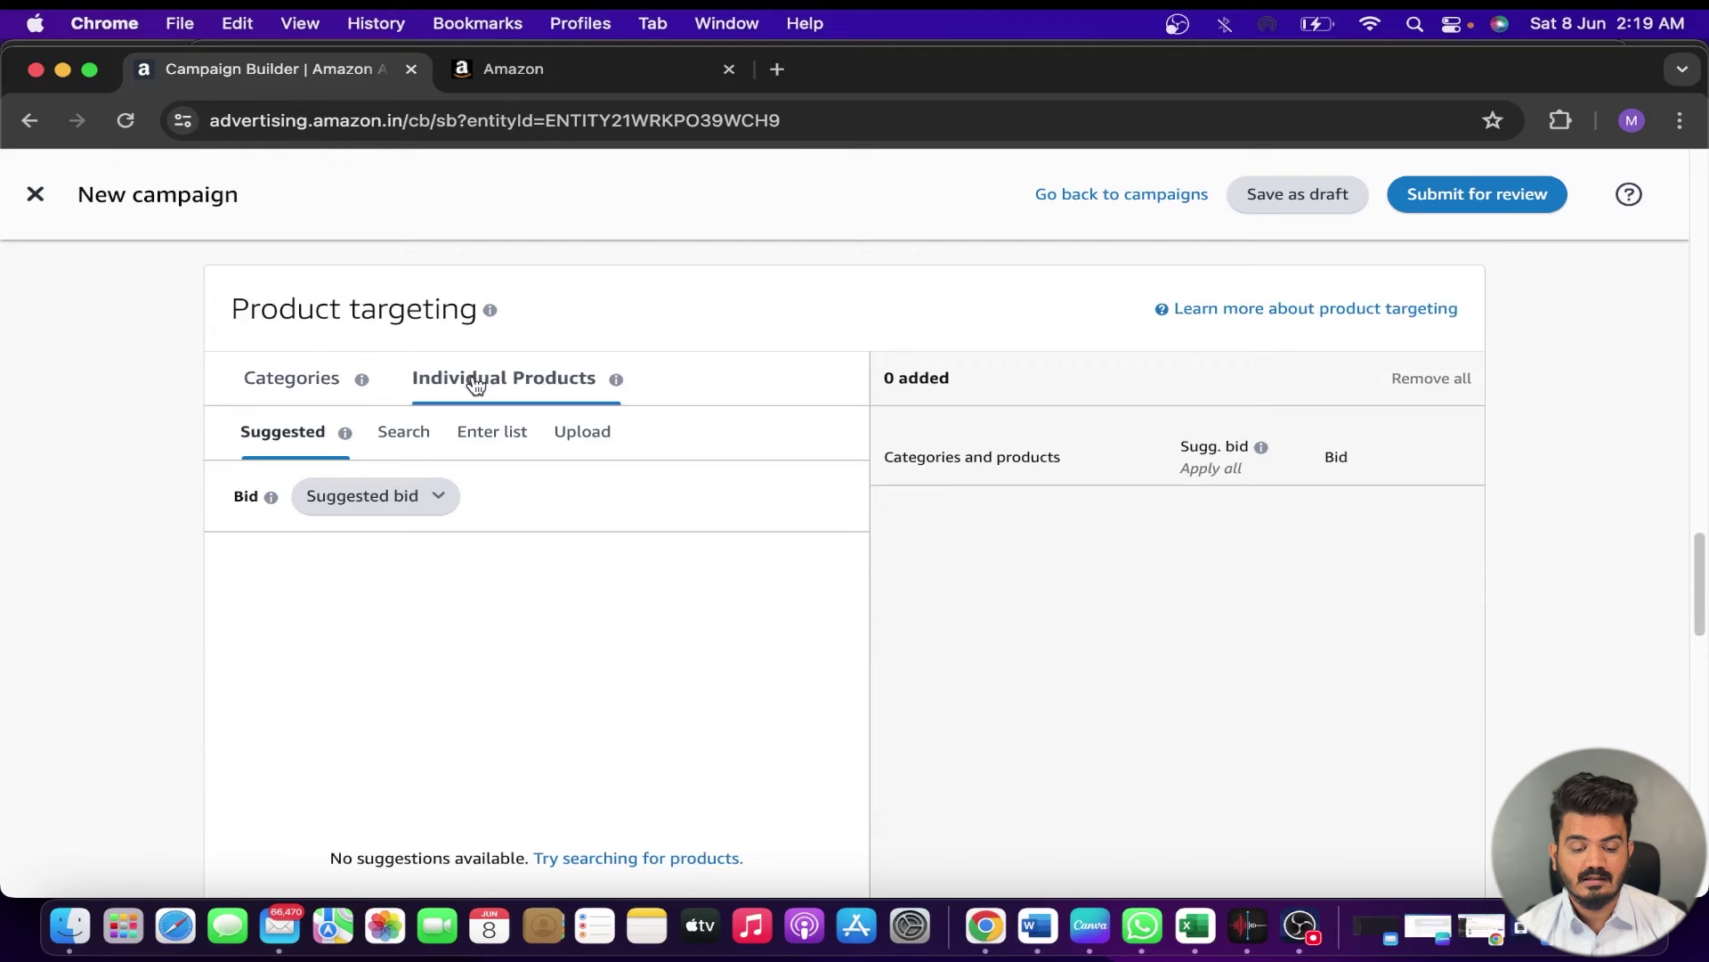
click(404, 436)
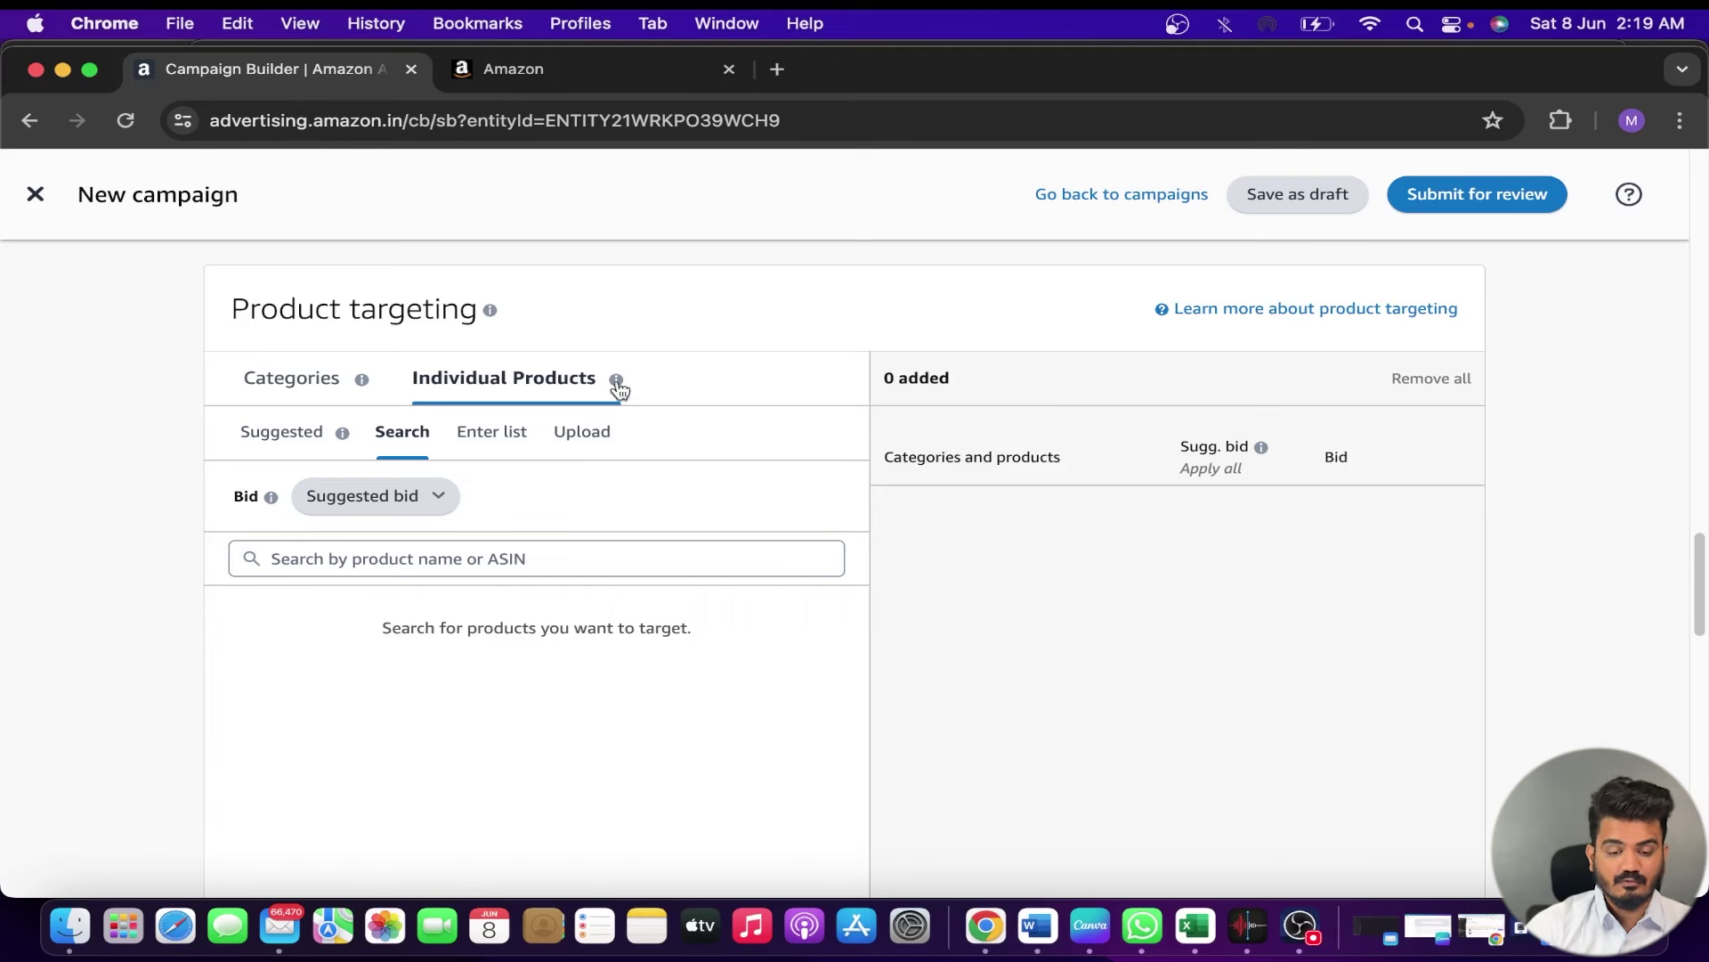
click(282, 389)
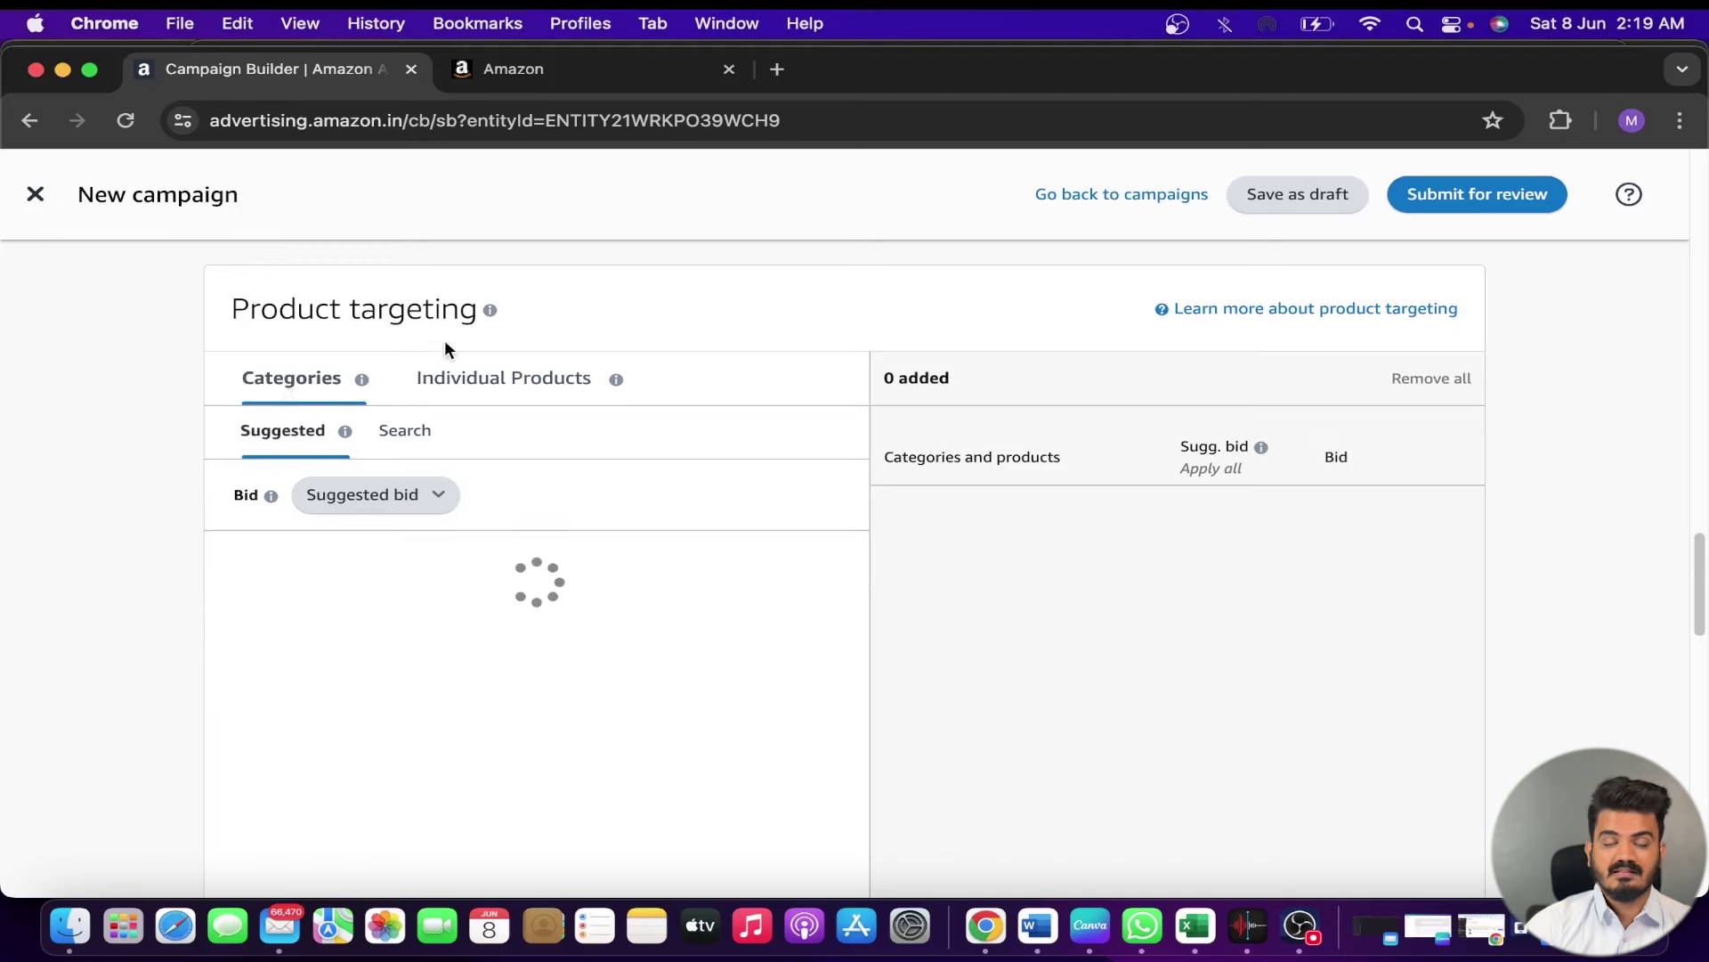
scroll(699, 356, down, 5)
scroll(683, 387, down, 1)
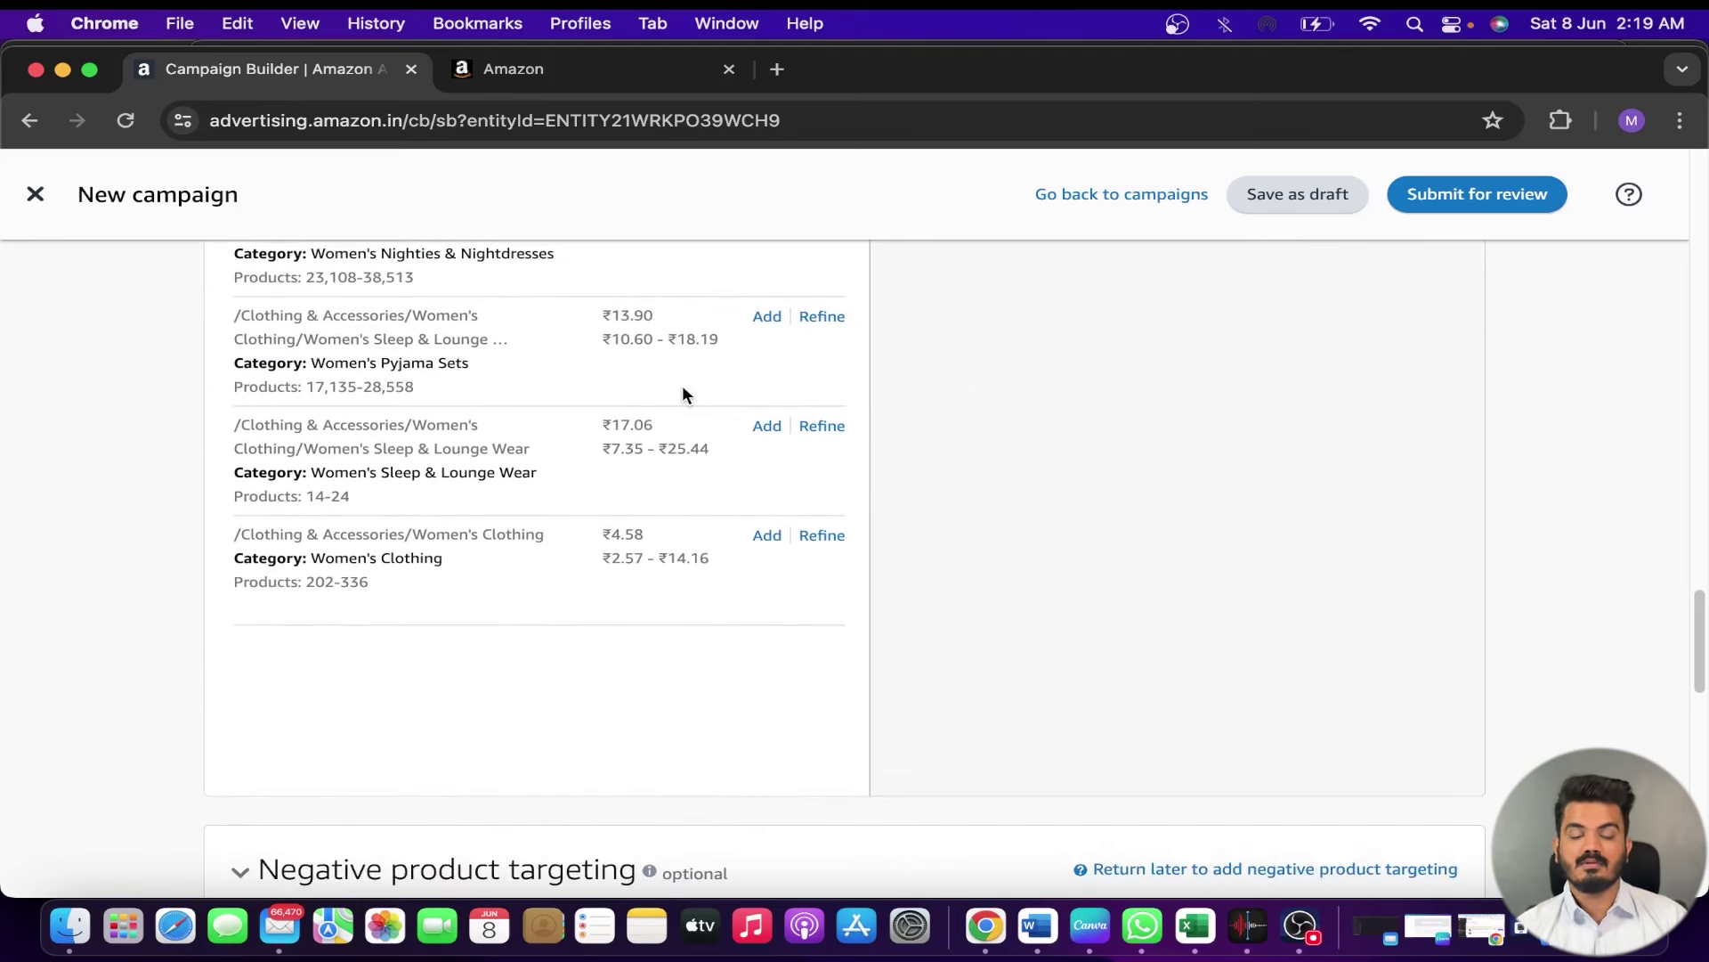
Step: Look over the negative product targeting section and the ad name in the ad settings
scroll(683, 392, down, 10)
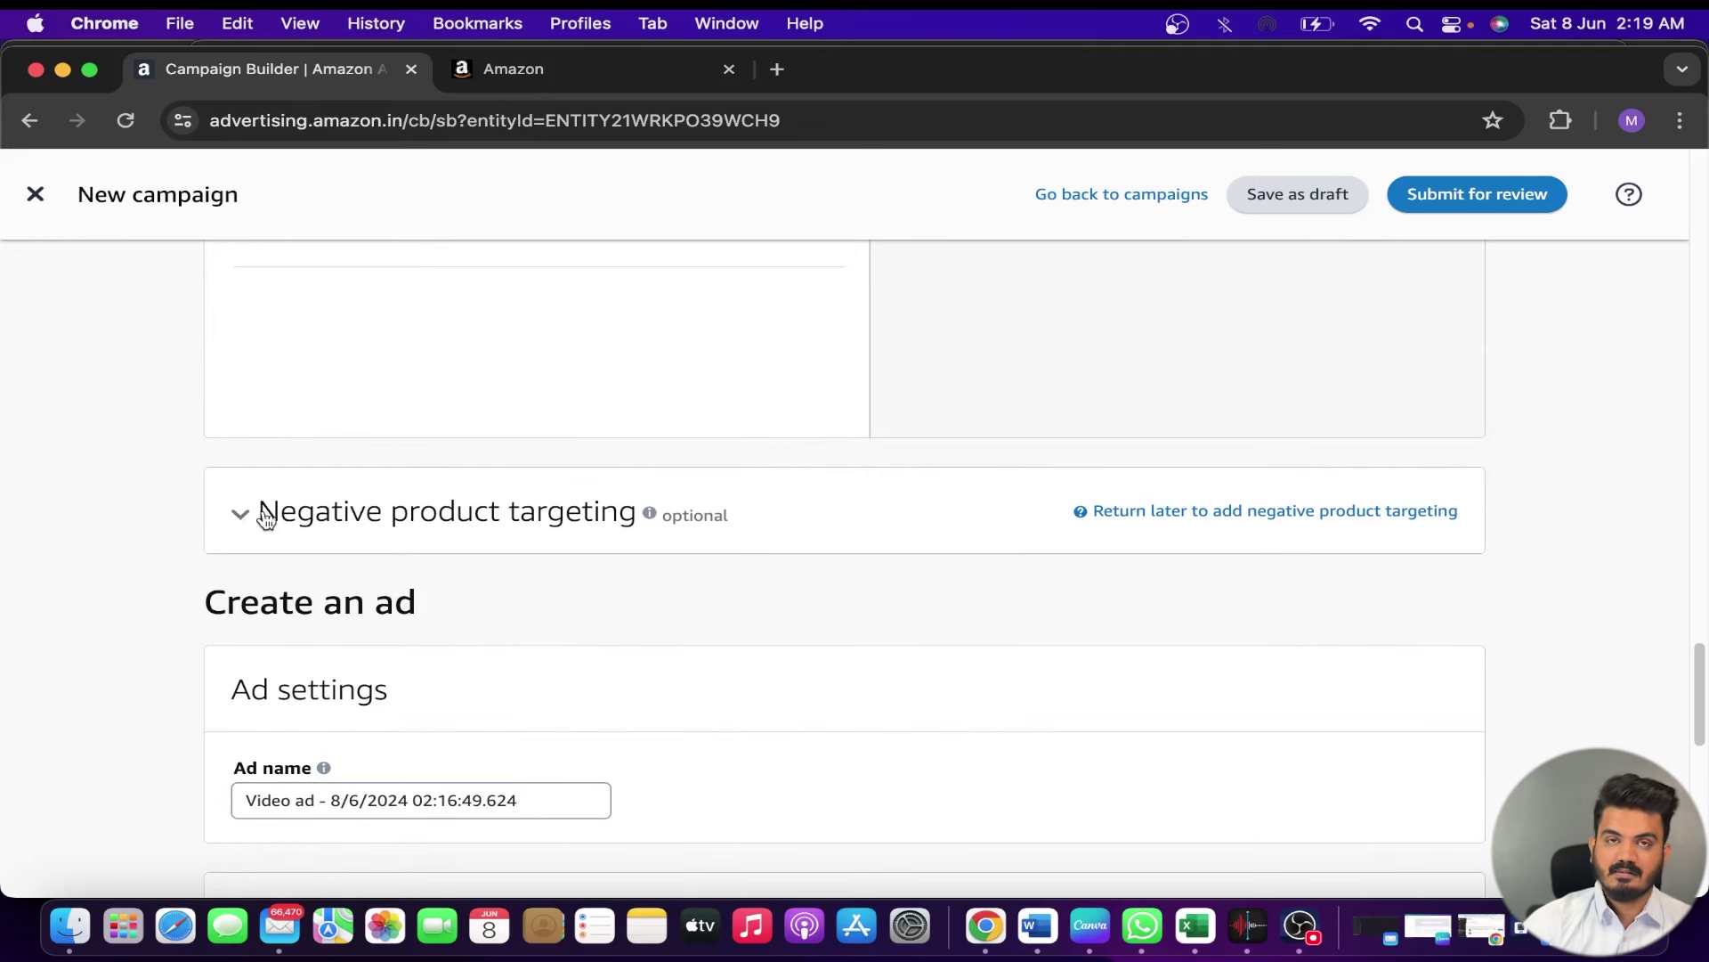
scroll(411, 456, up, 1)
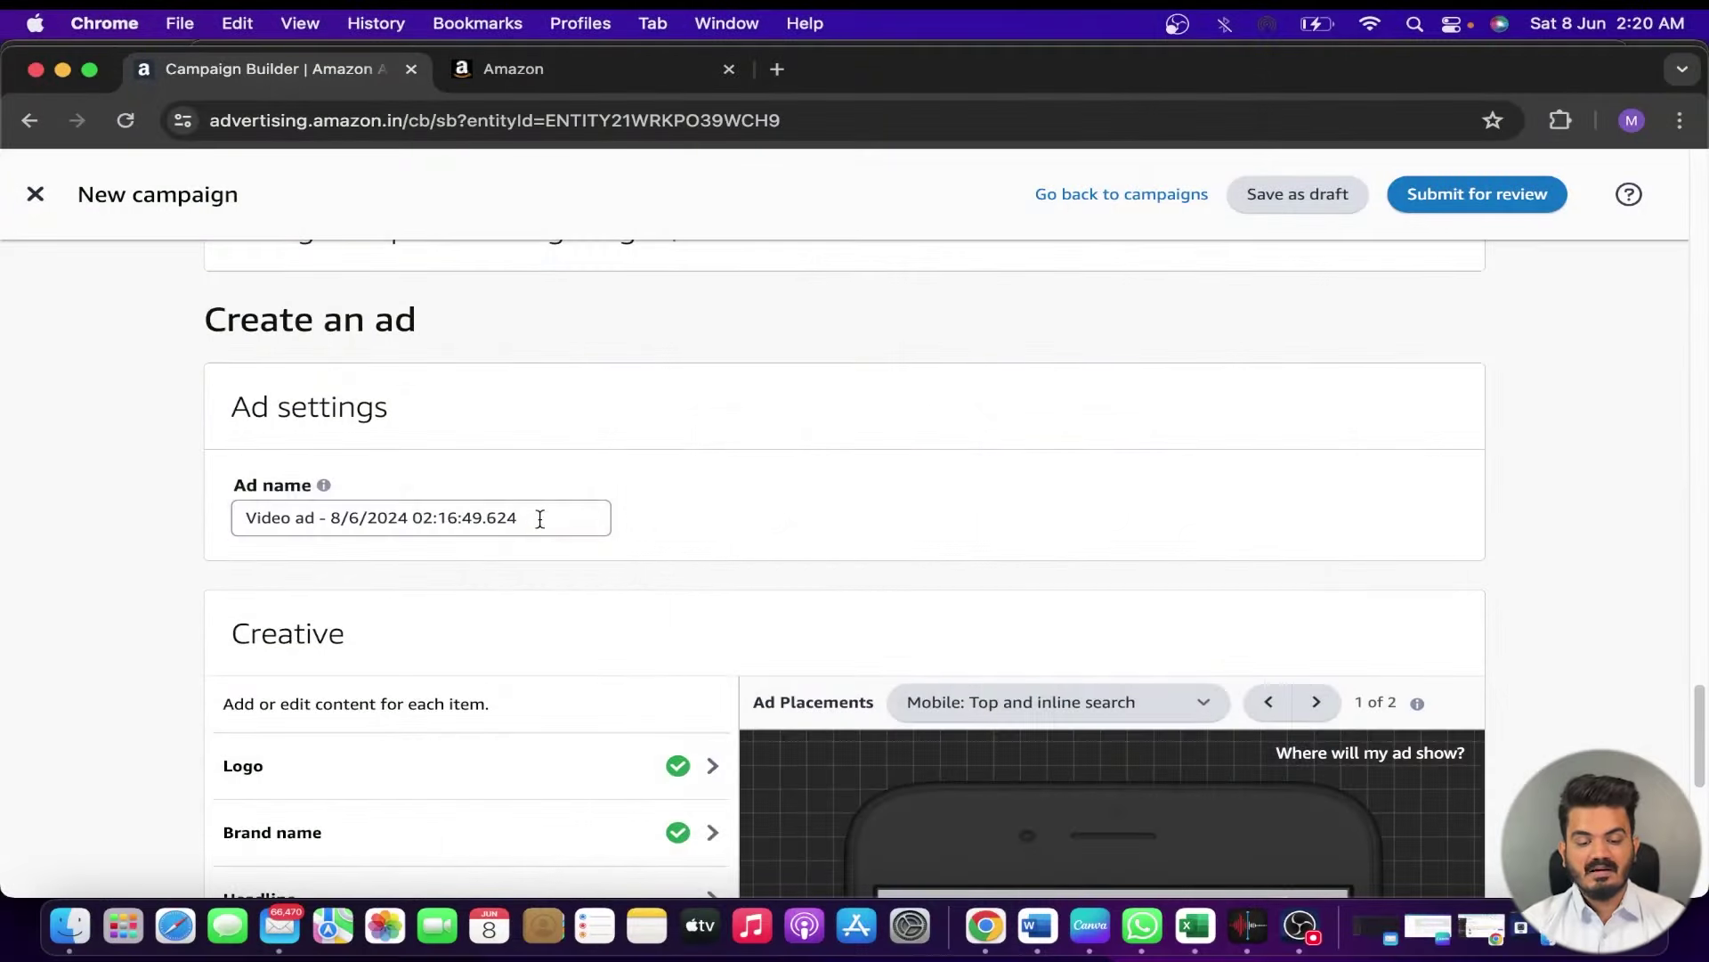
drag(540, 519, 235, 519)
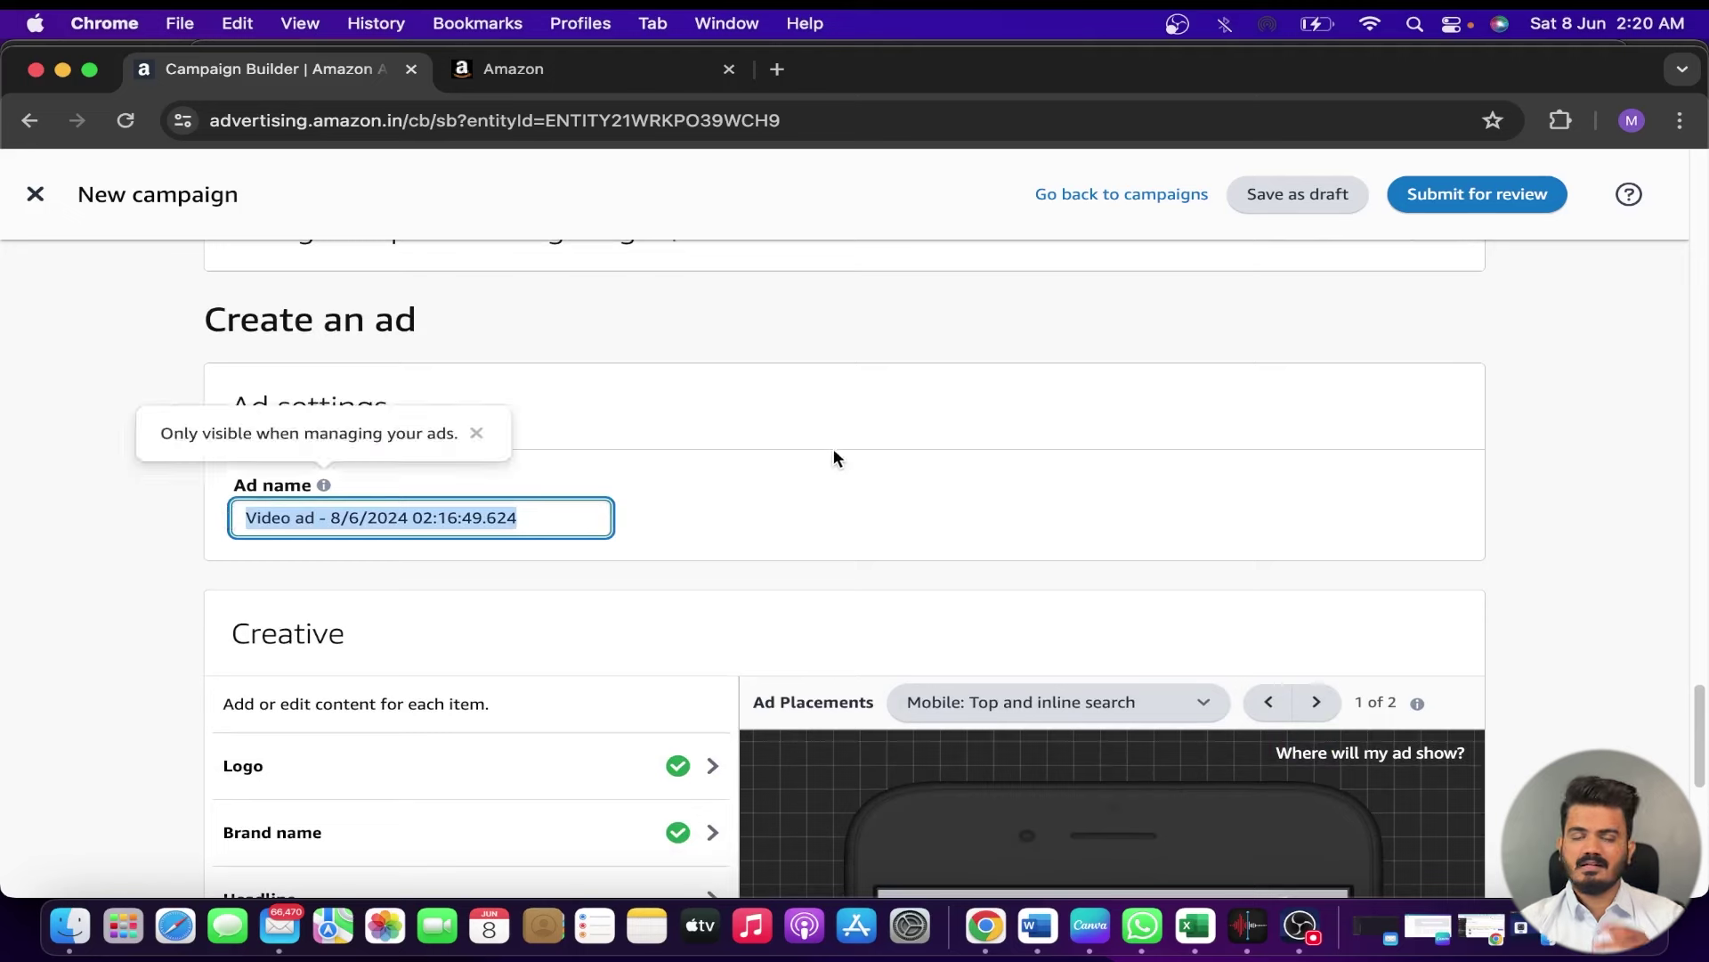
scroll(831, 457, down, 3)
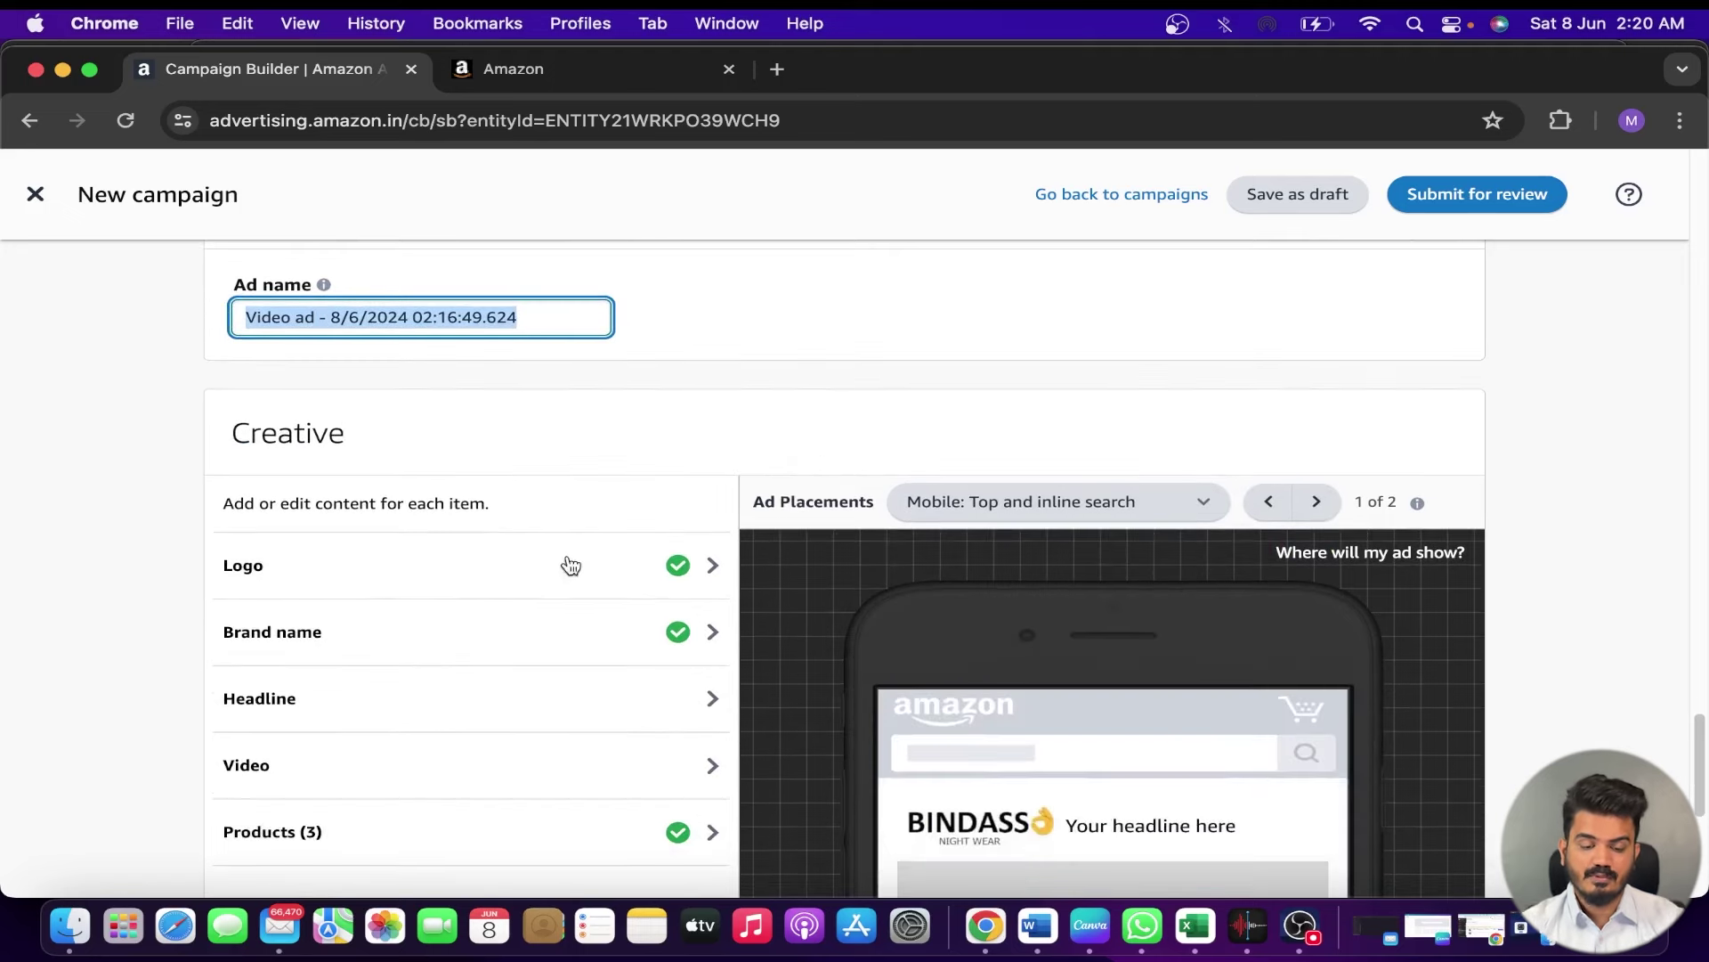
Step: Review the logo and brand name items of the ad creative without changing them
click(535, 570)
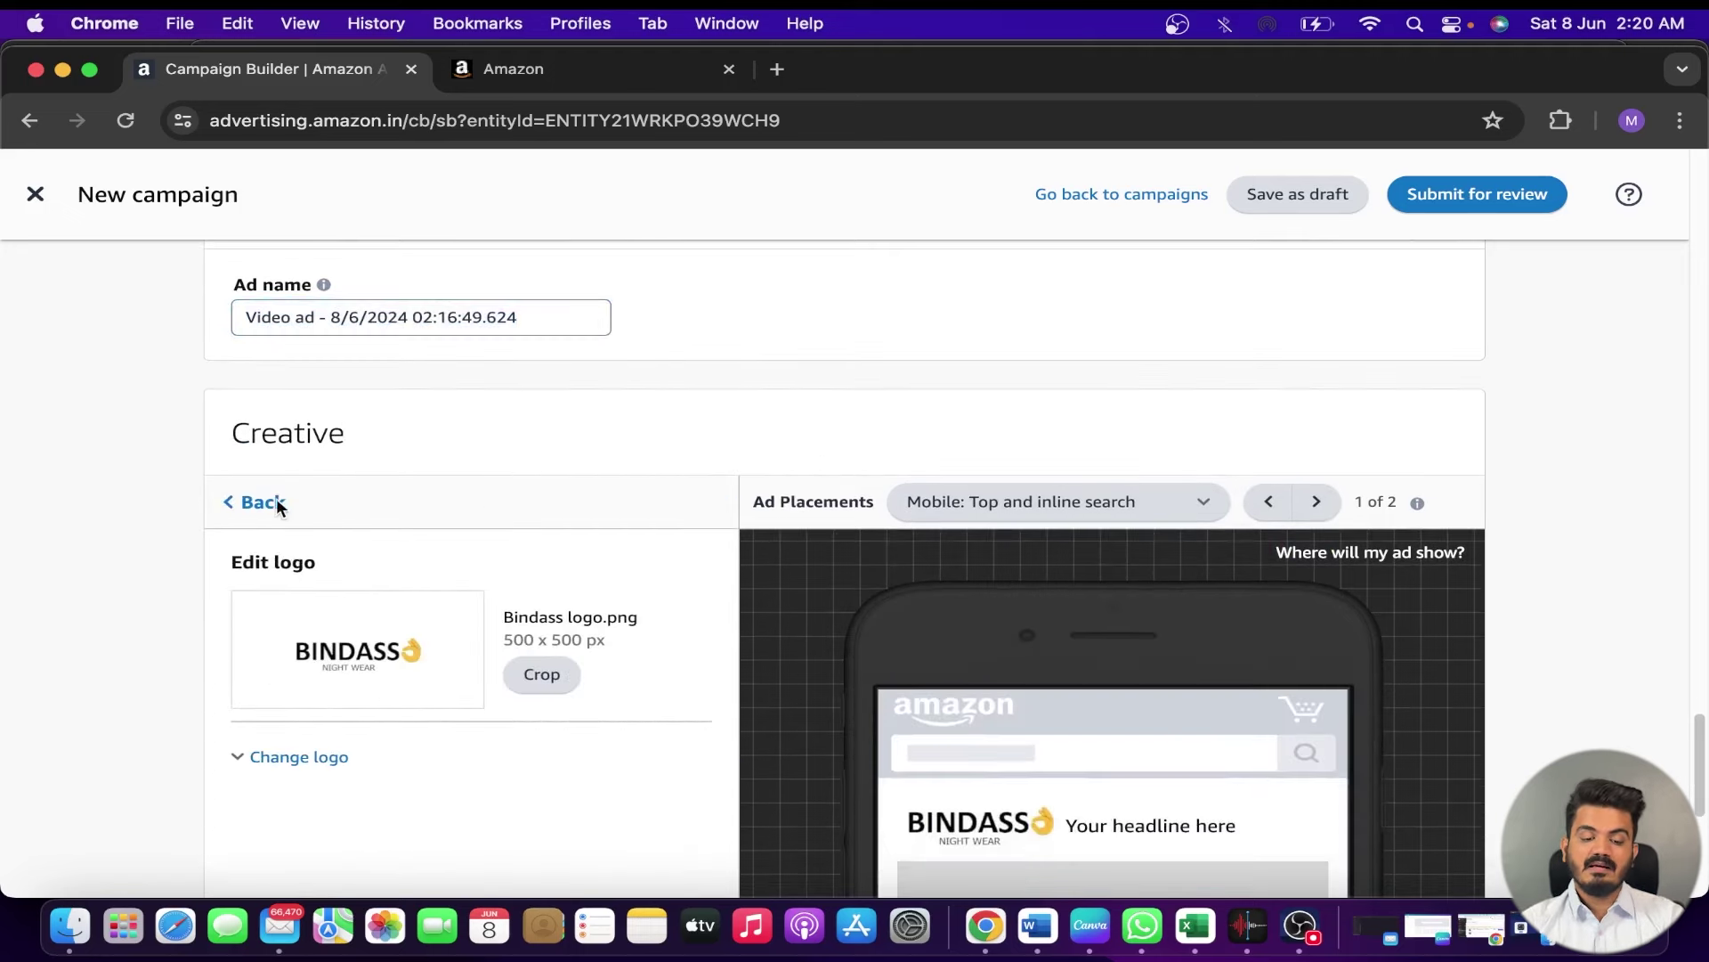
click(294, 498)
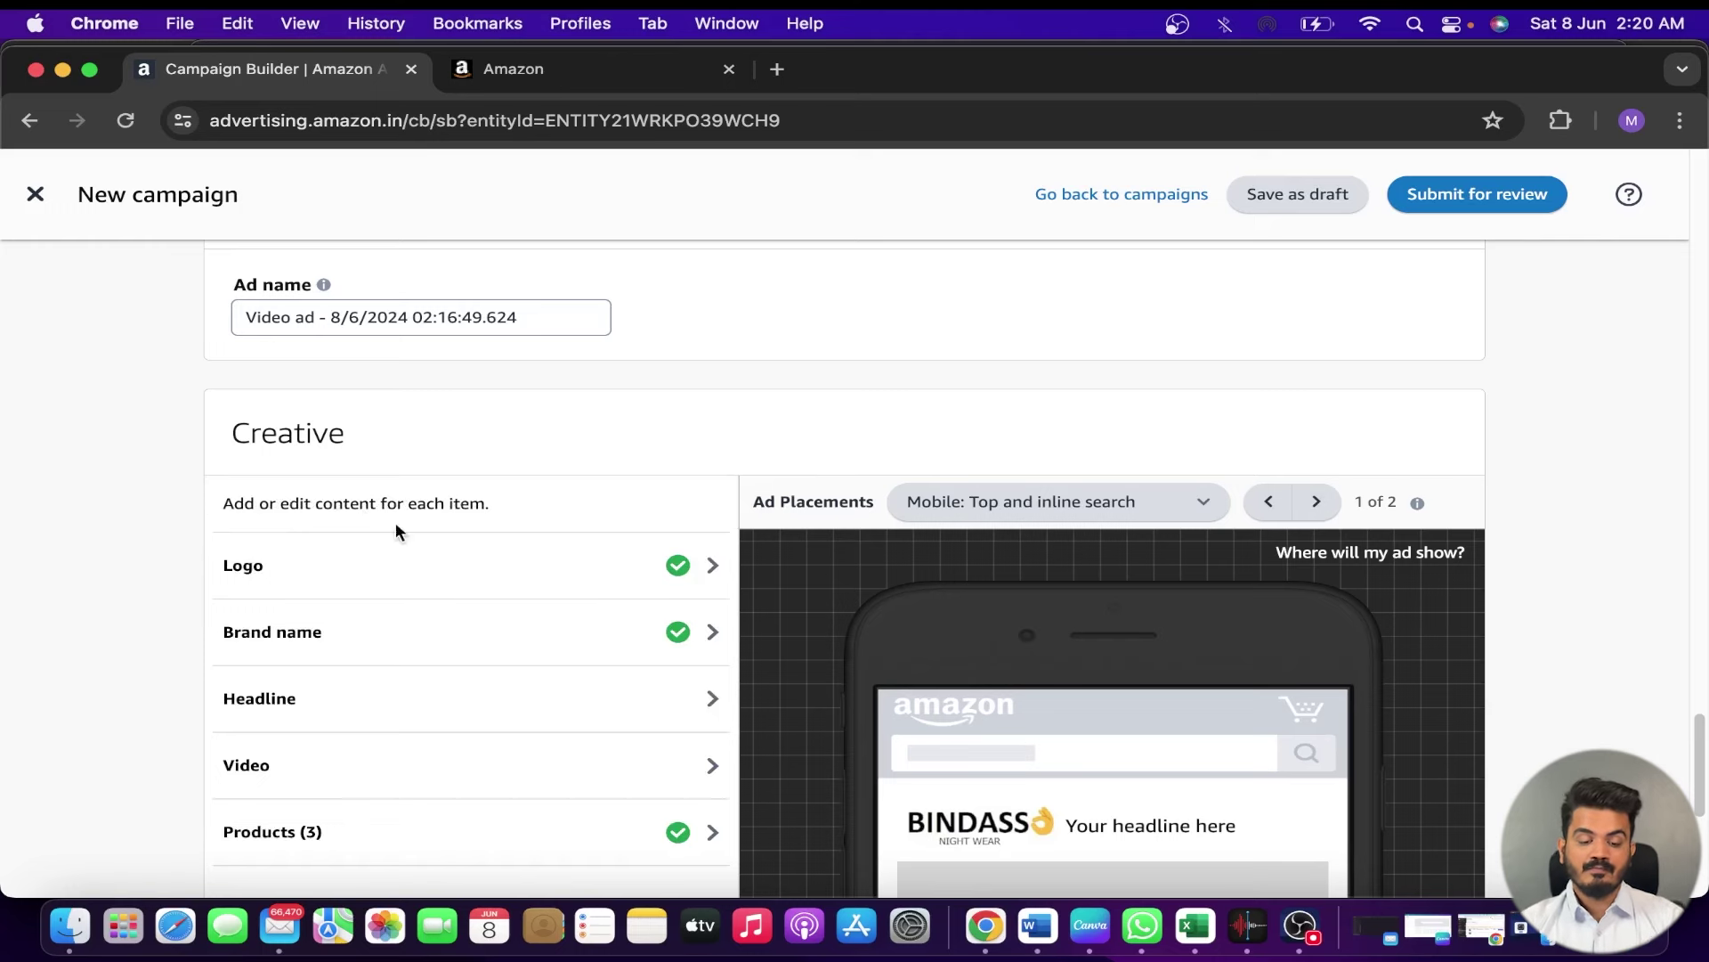
scroll(405, 527, down, 2)
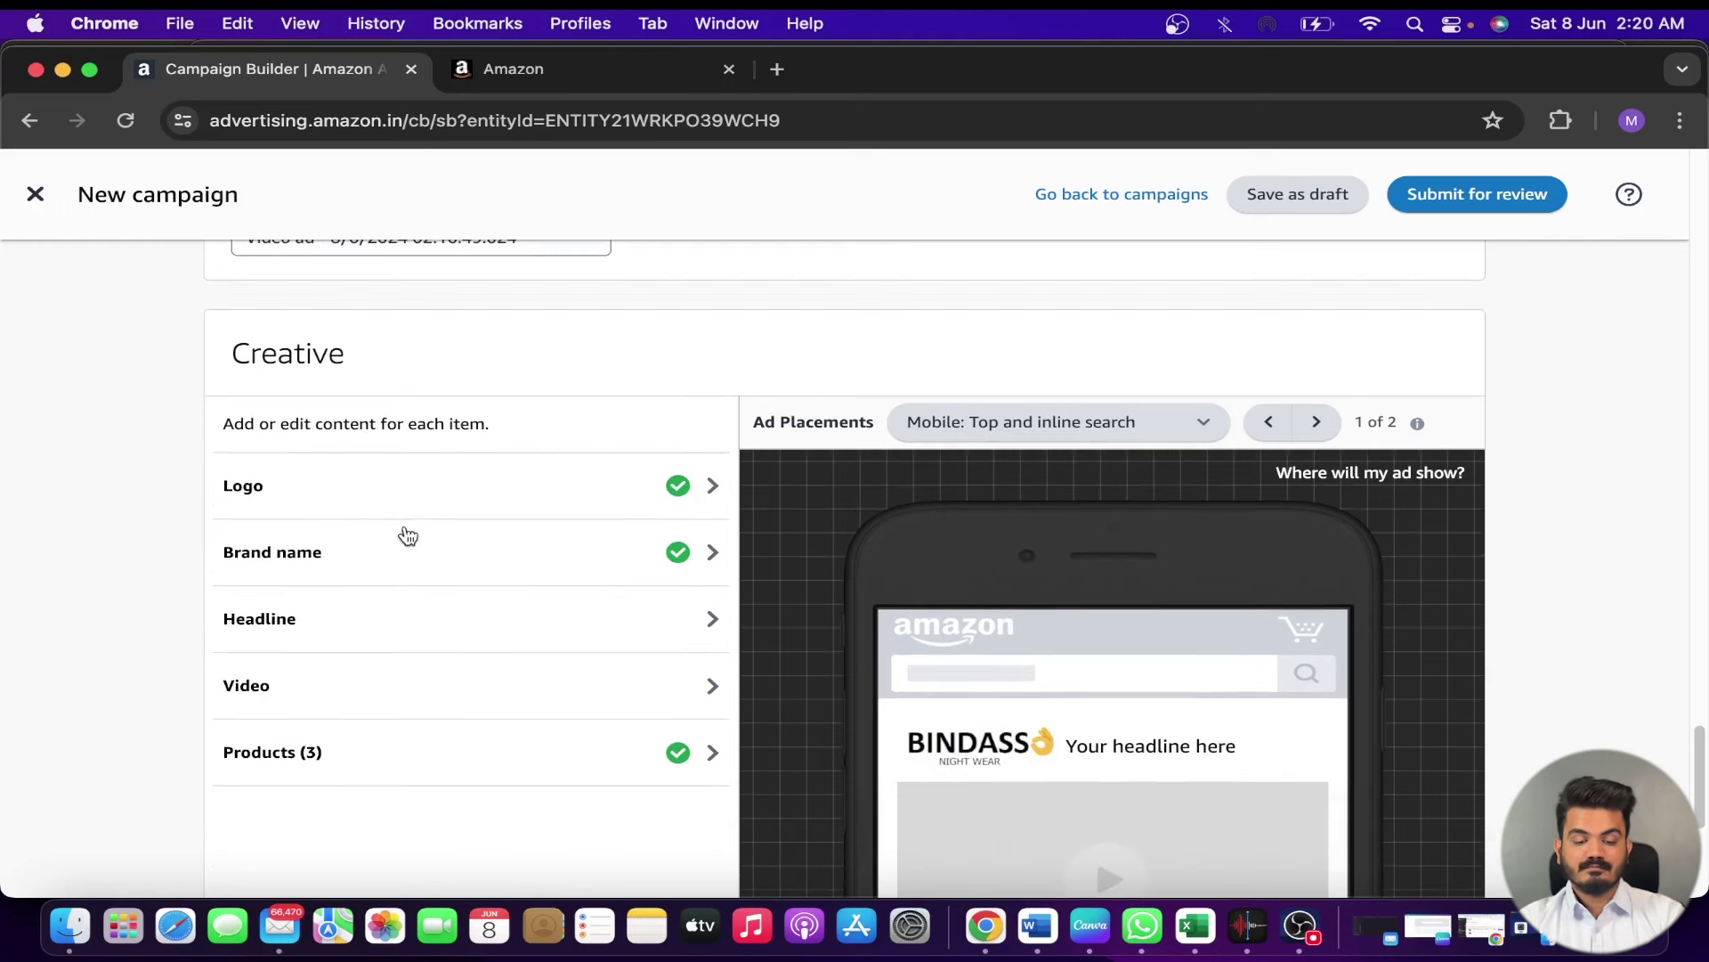
click(417, 510)
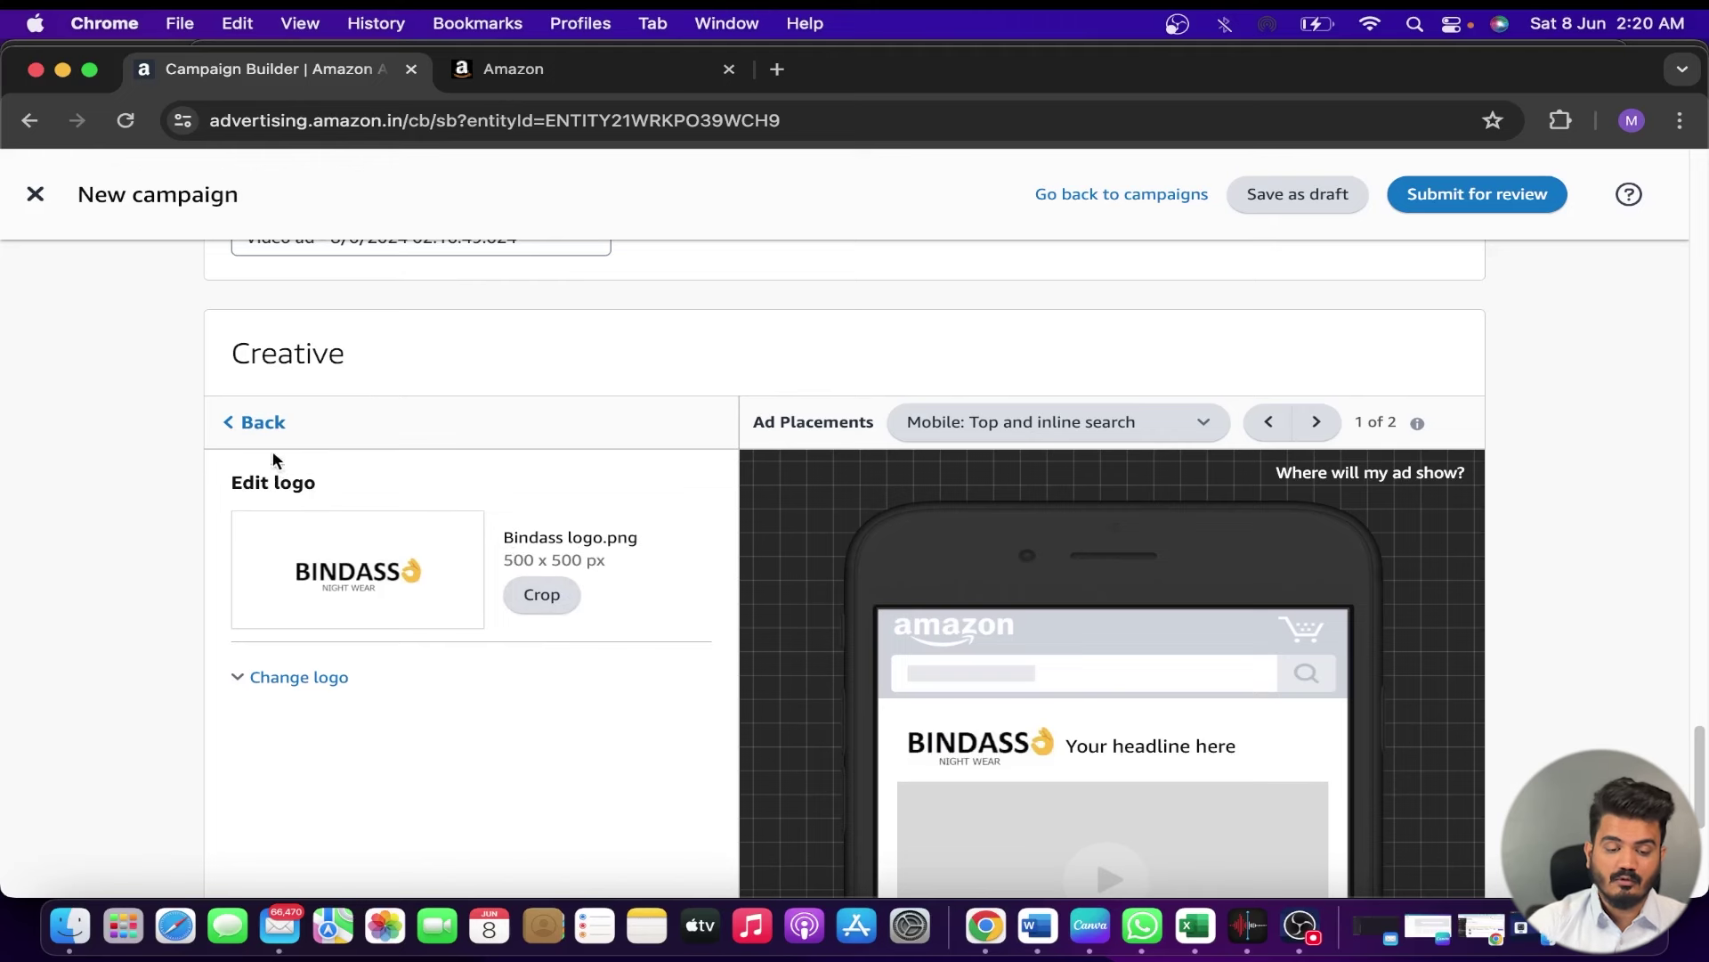
click(250, 424)
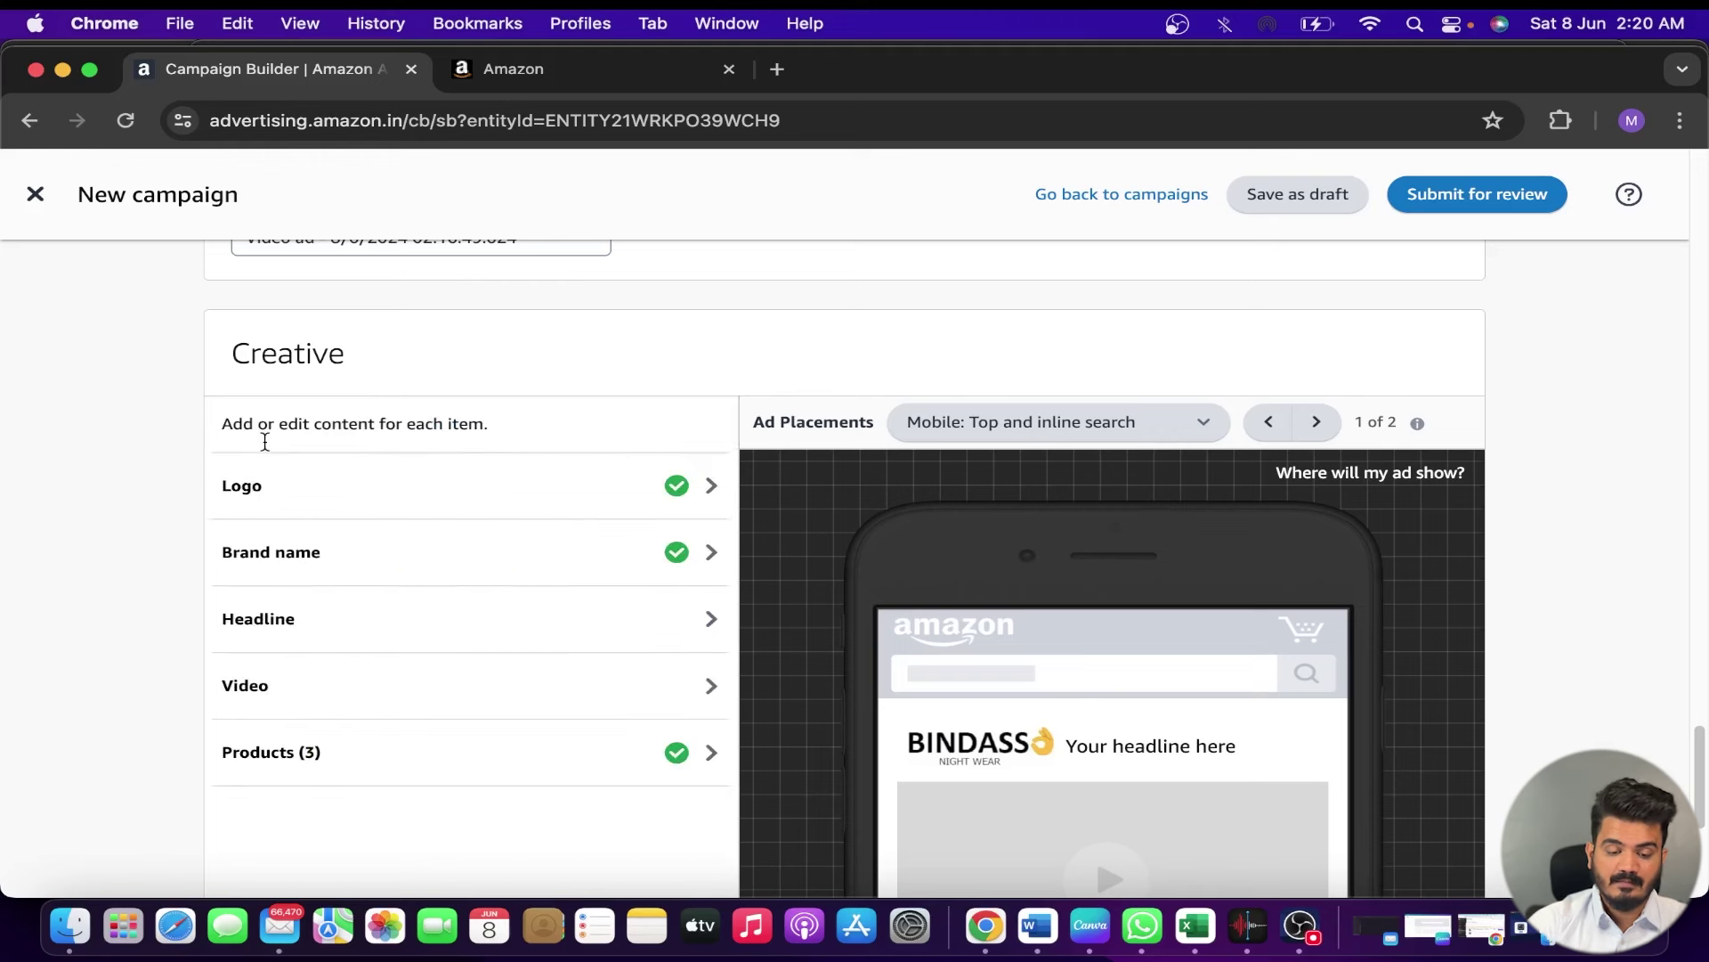
click(397, 572)
click(255, 420)
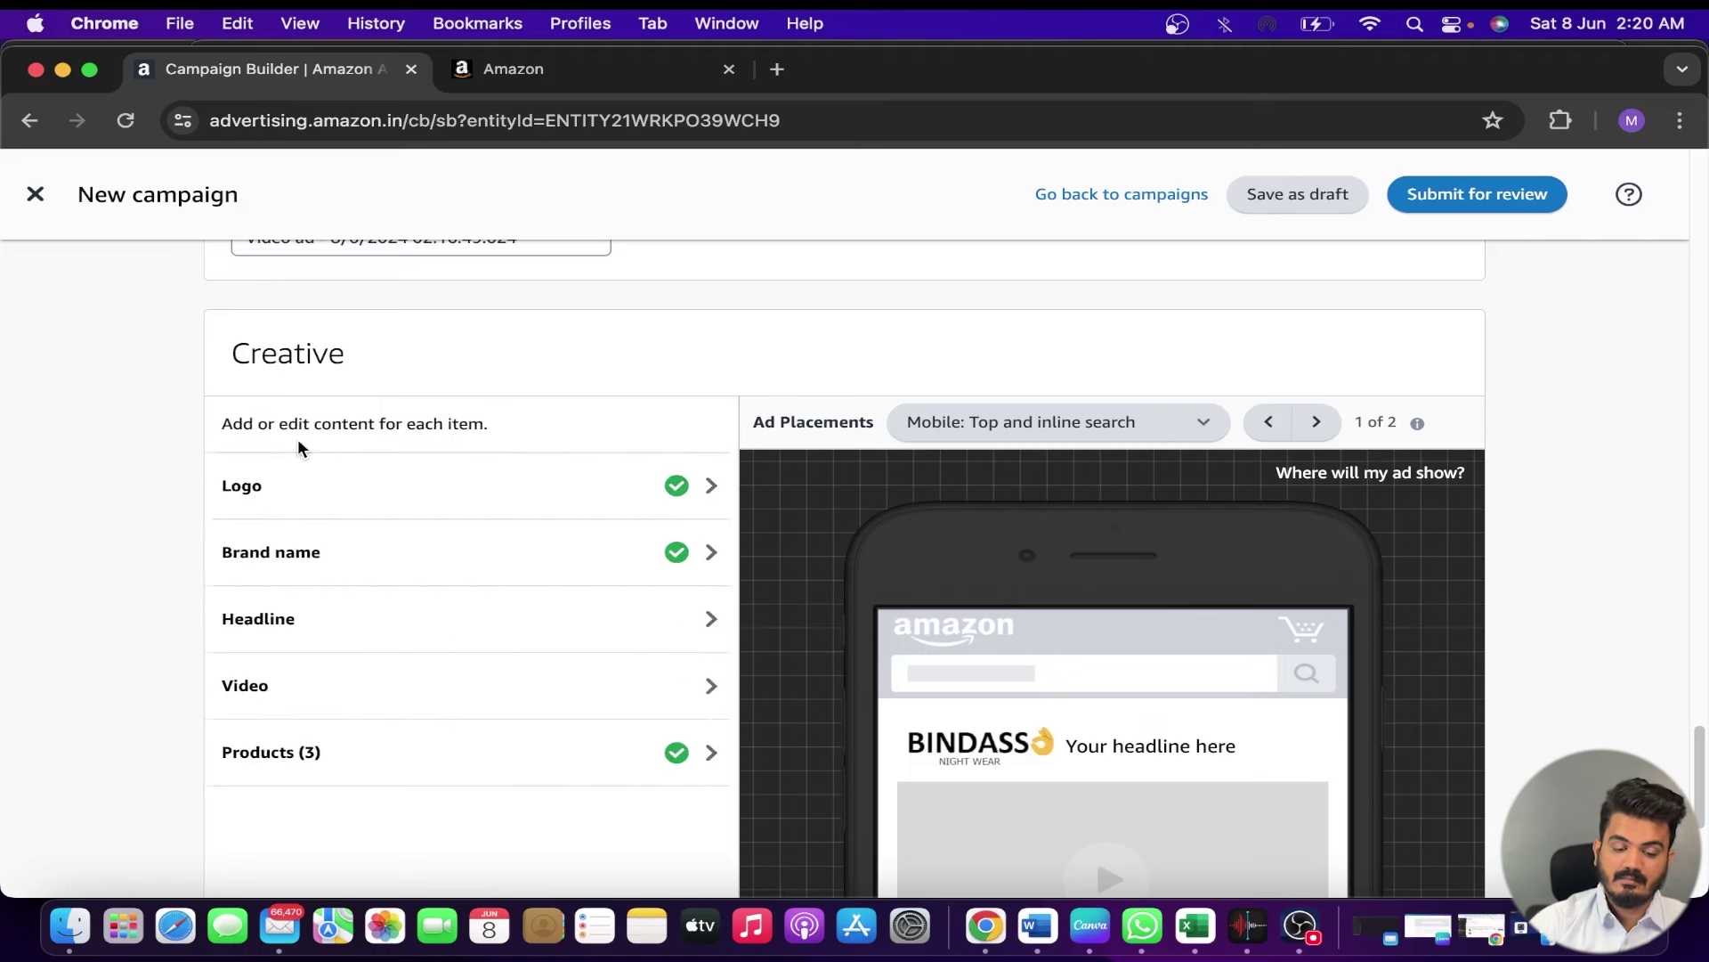
Step: Check the headline item of the creative and where the headline sits in the mobile ad preview
click(348, 621)
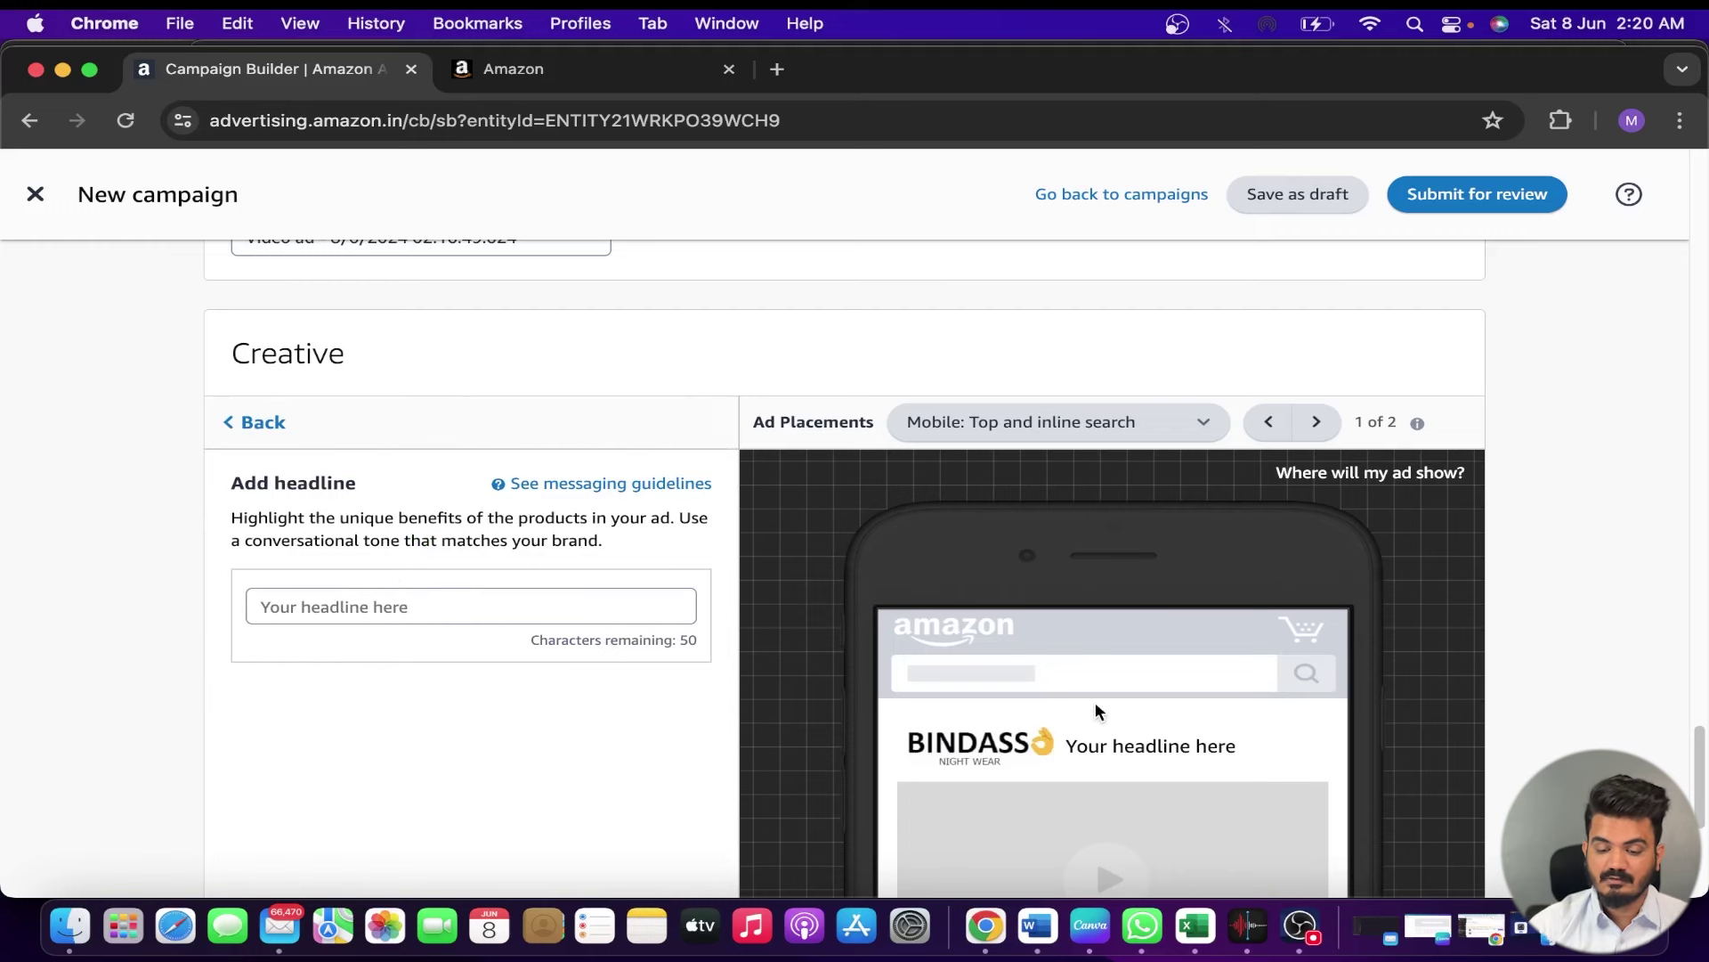
scroll(1095, 702, down, 3)
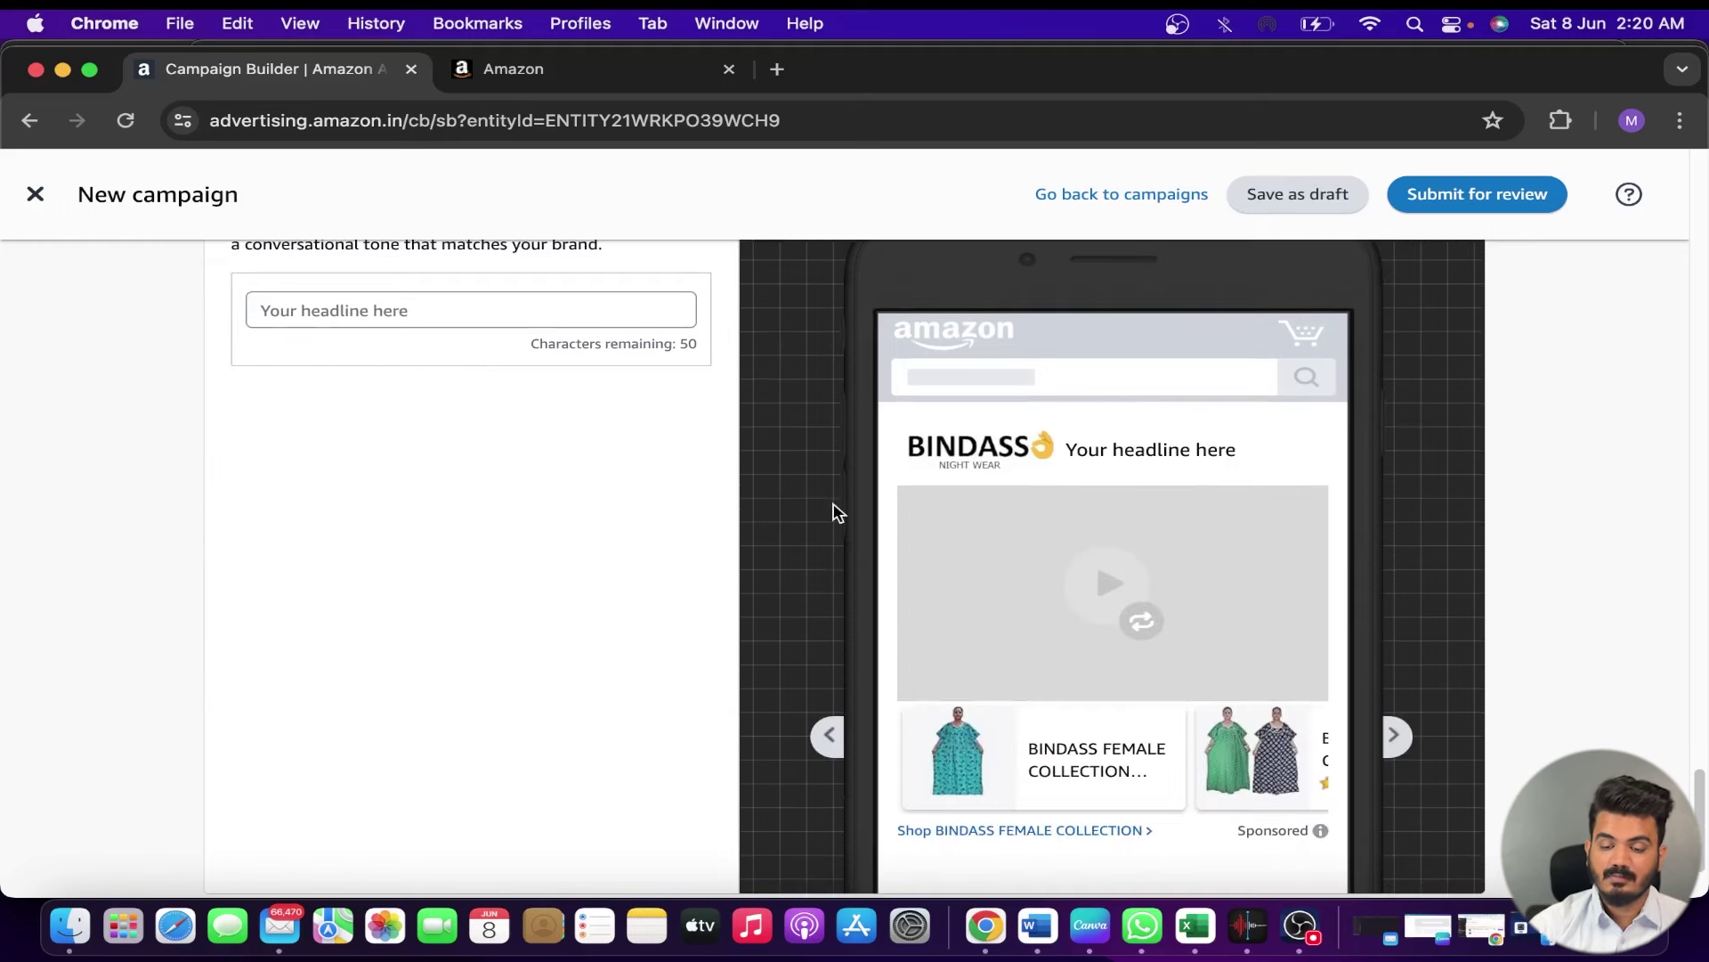
scroll(613, 581, up, 2)
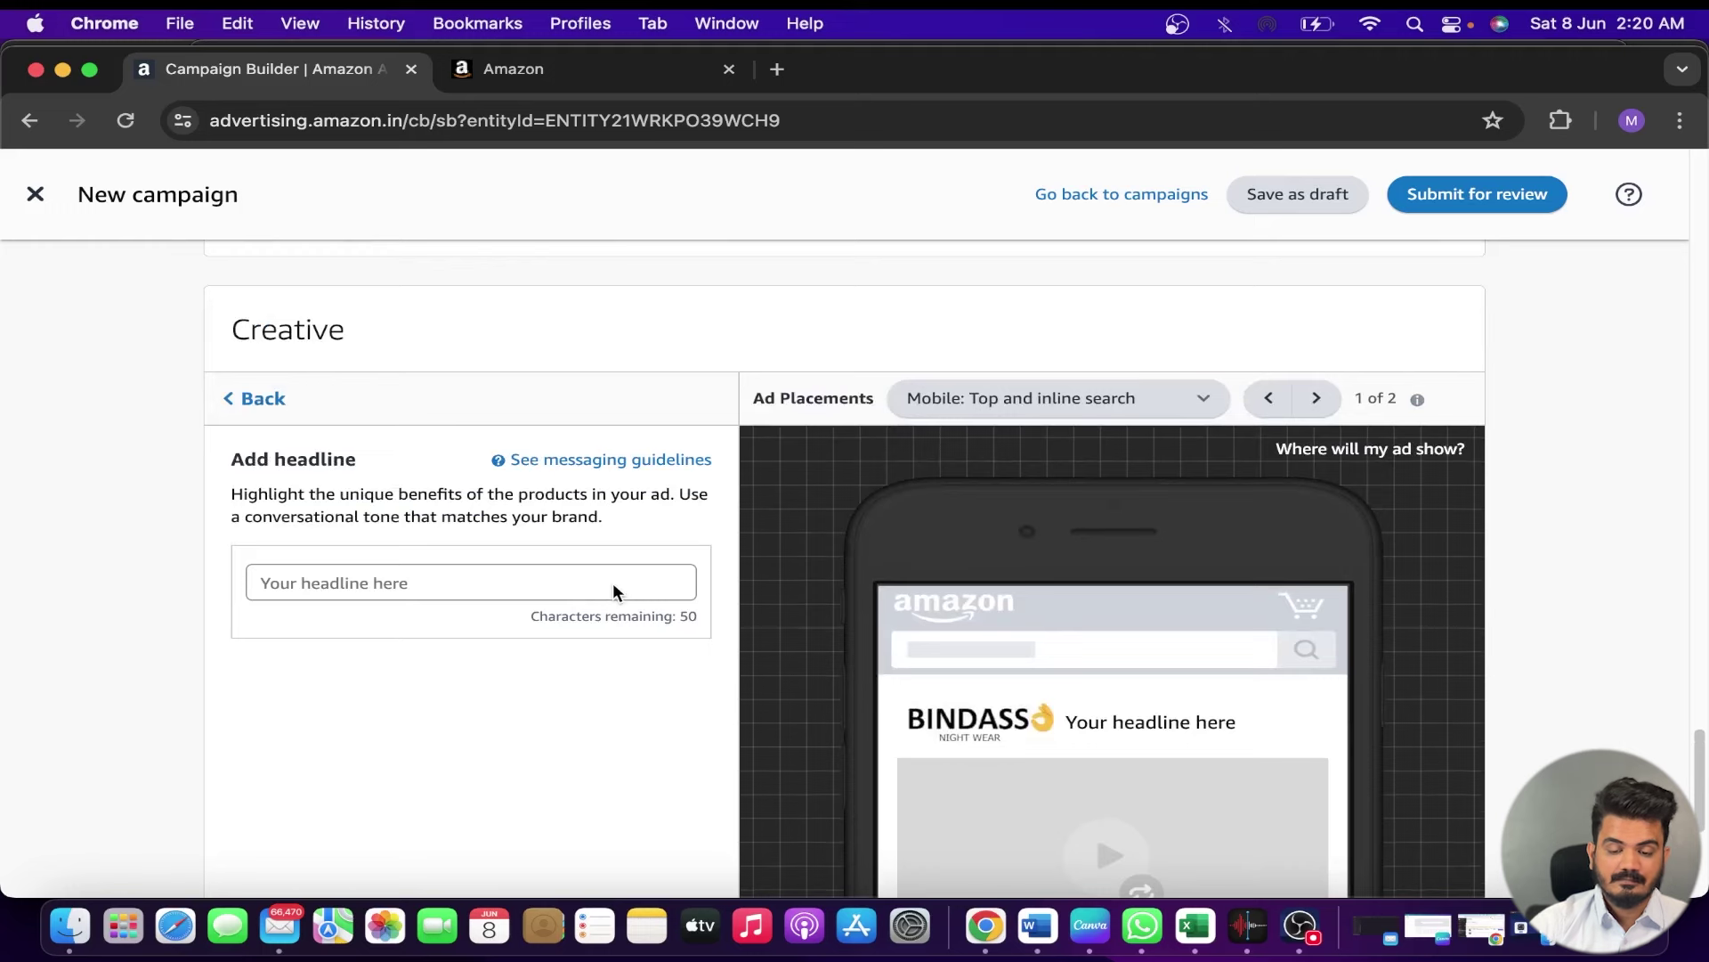
scroll(614, 584, down, 1)
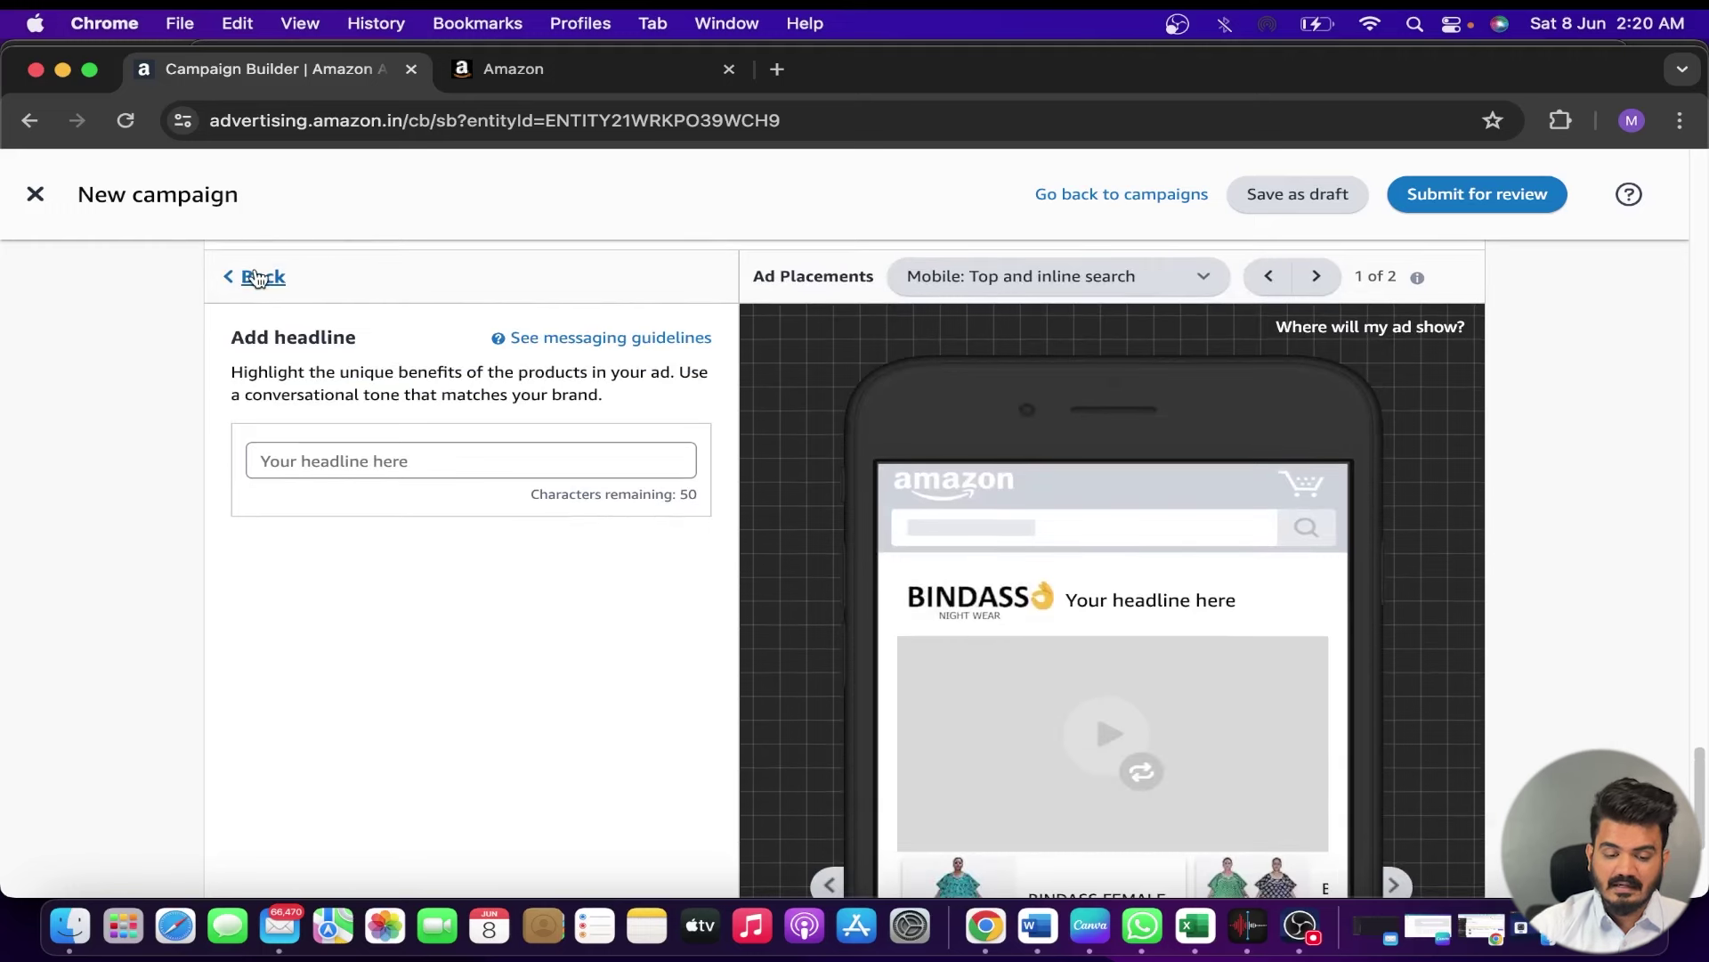
click(244, 275)
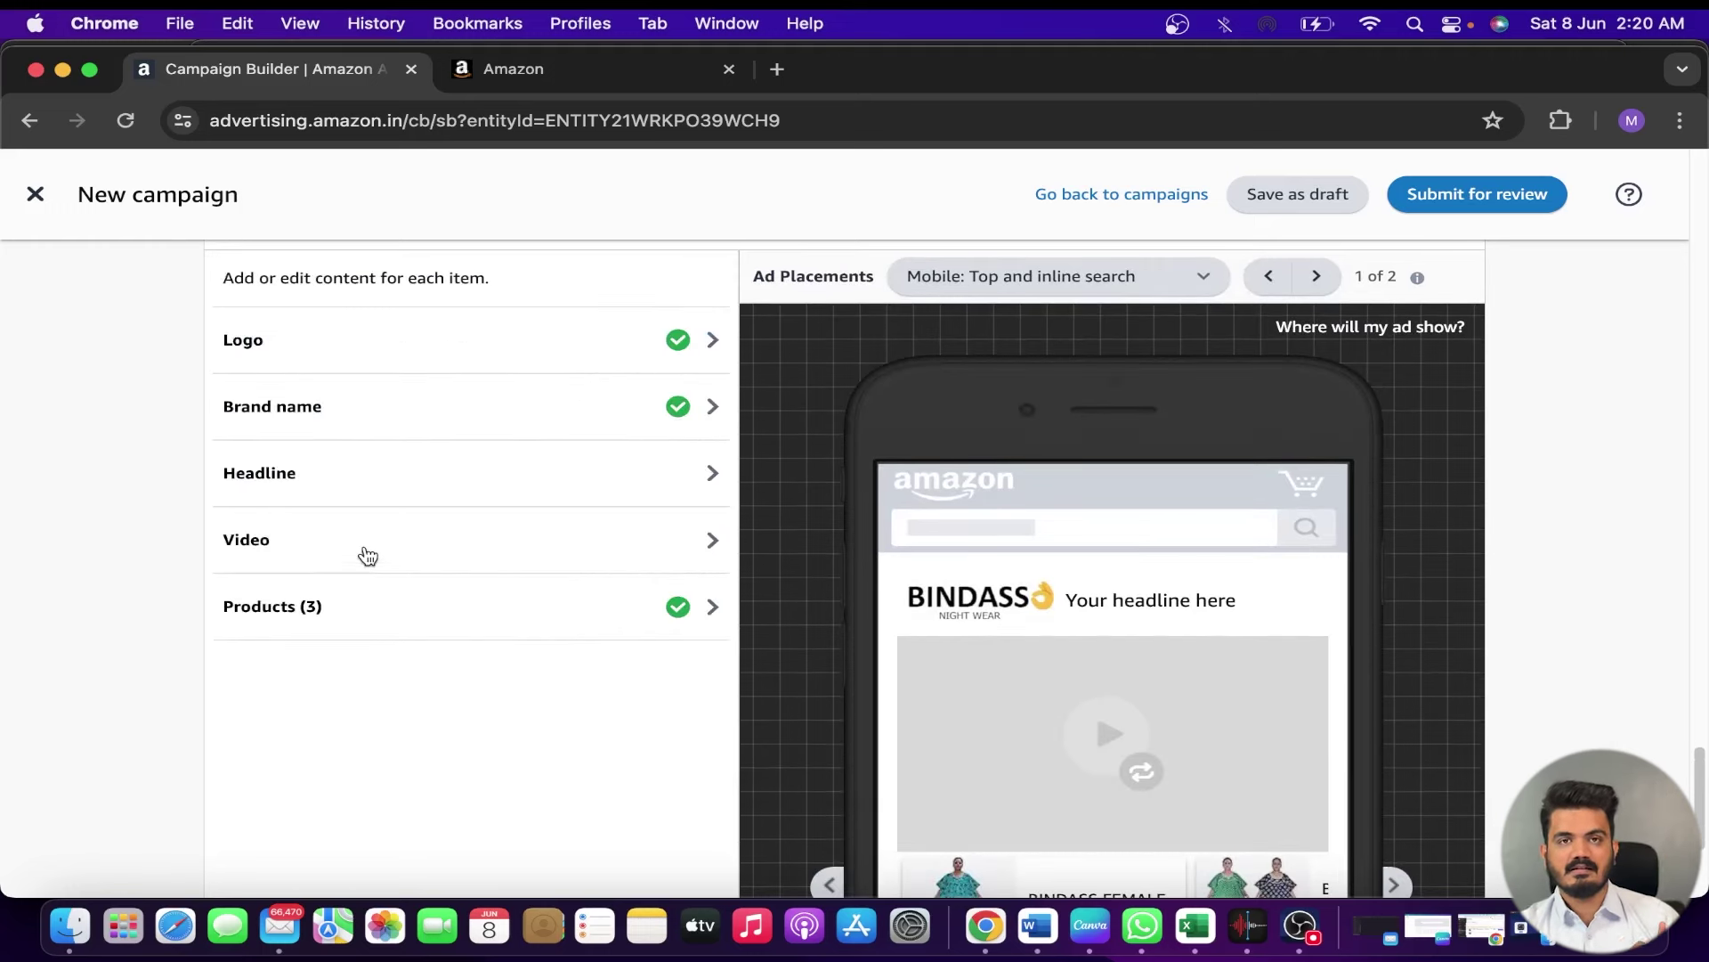
Step: Open the Video item of the ad creative
click(367, 554)
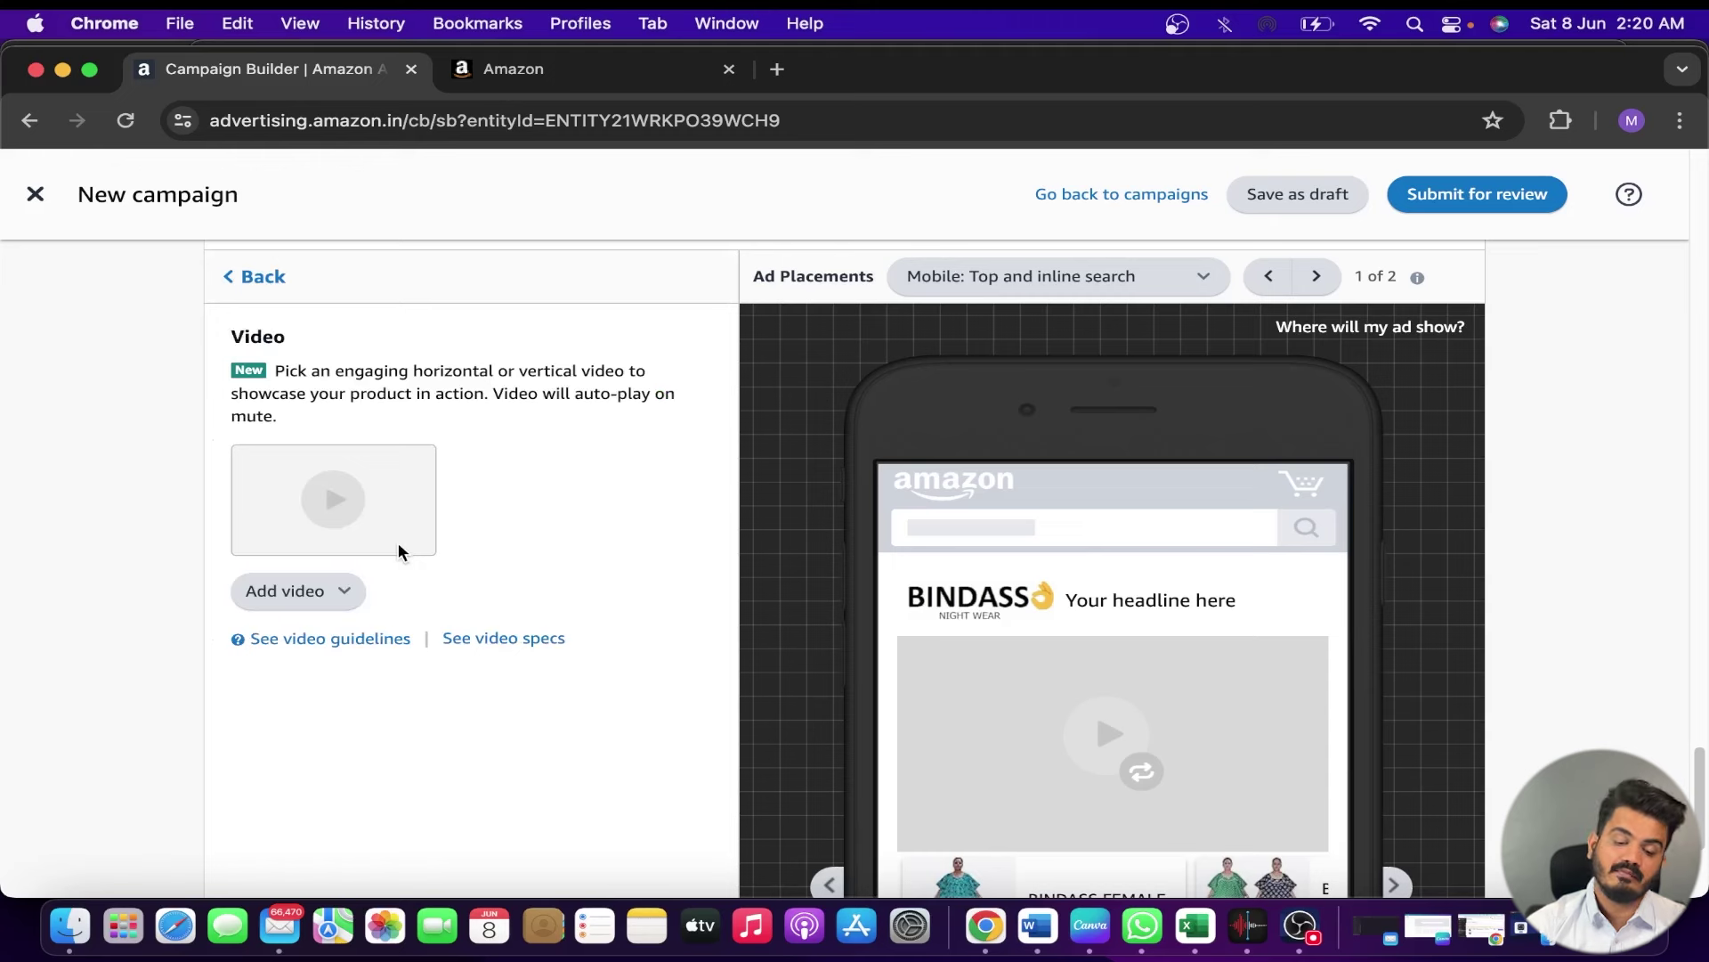